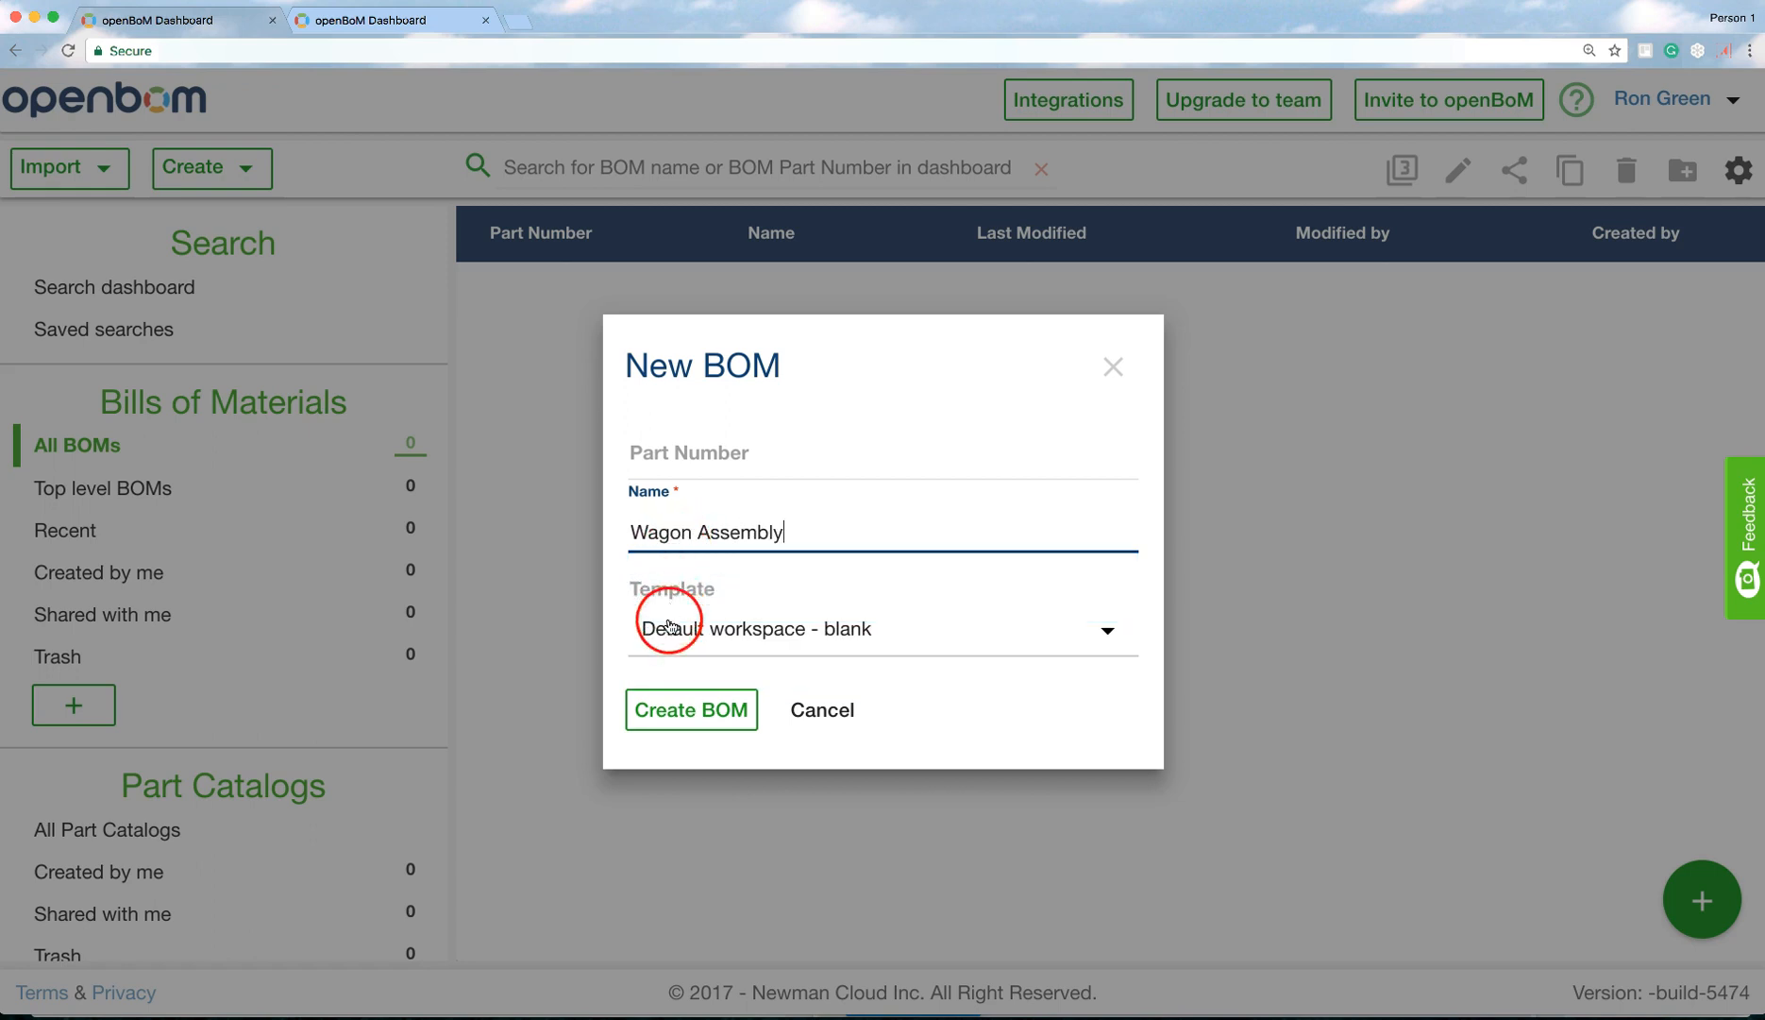
# Create the Wagon Assembly BOM from the blank default template and add the public Quantity property.
pyautogui.click(673, 709)
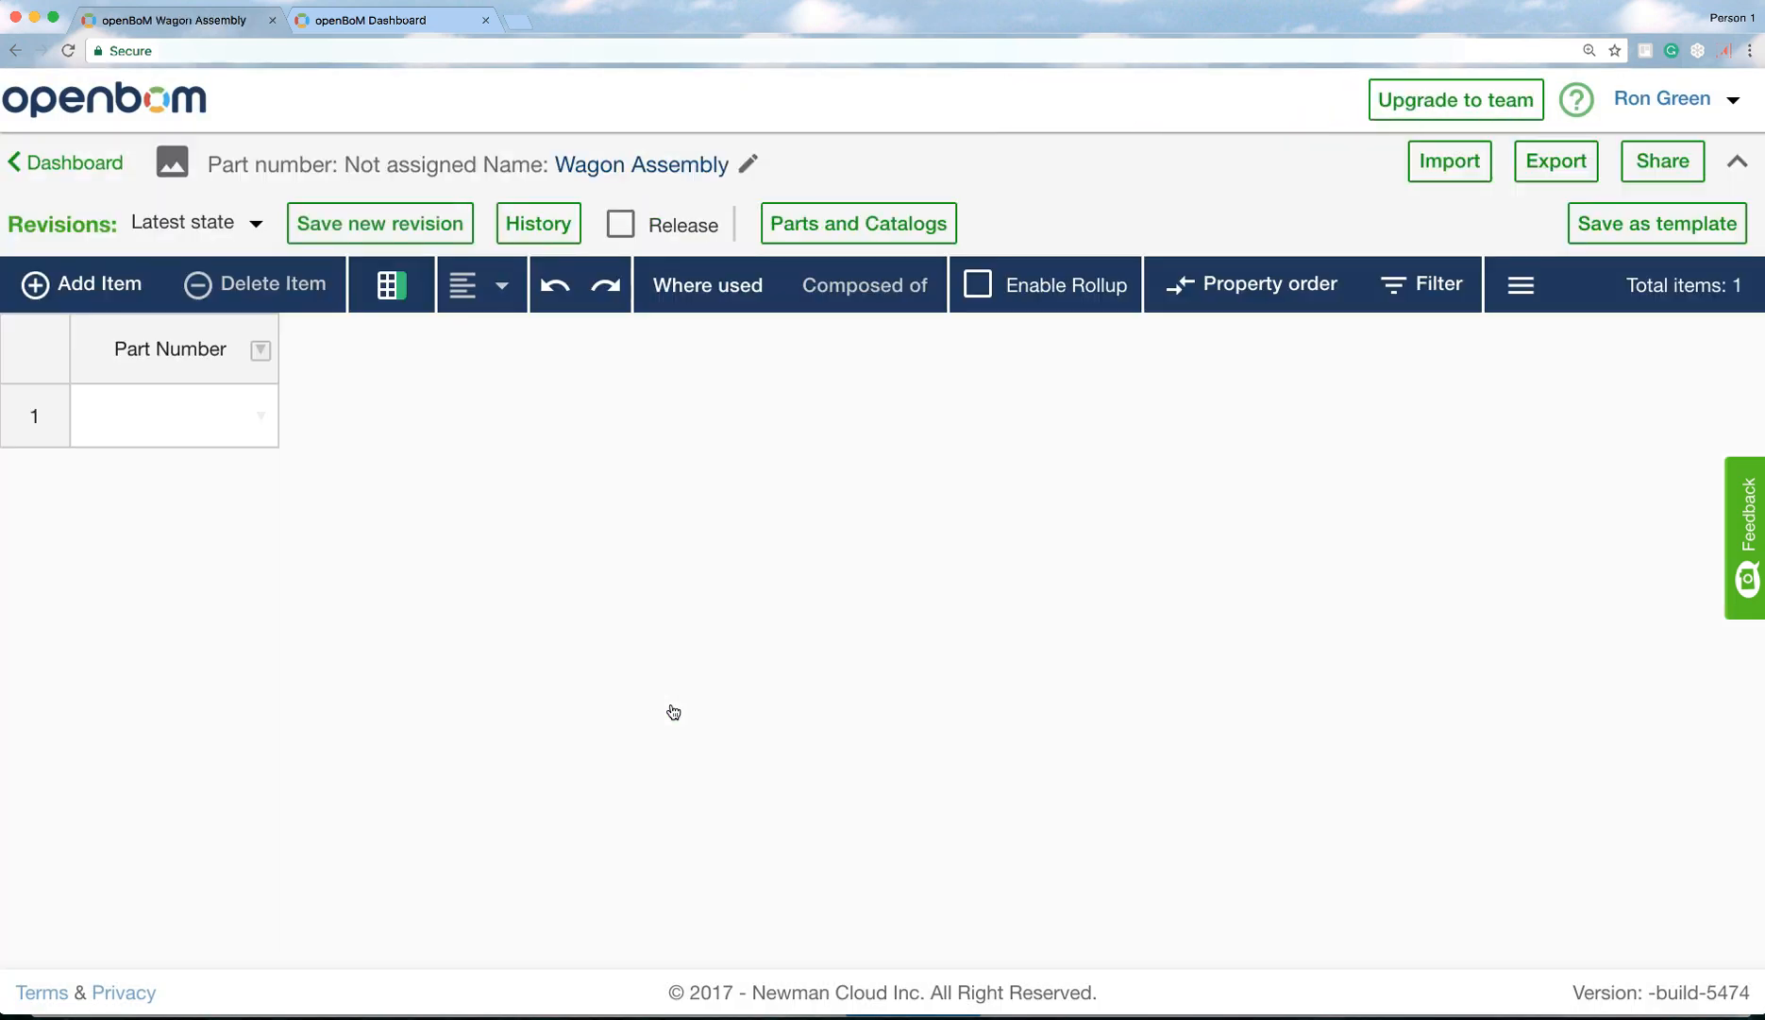
pyautogui.click(396, 294)
pyautogui.click(571, 516)
pyautogui.click(571, 548)
pyautogui.write('Quantity')
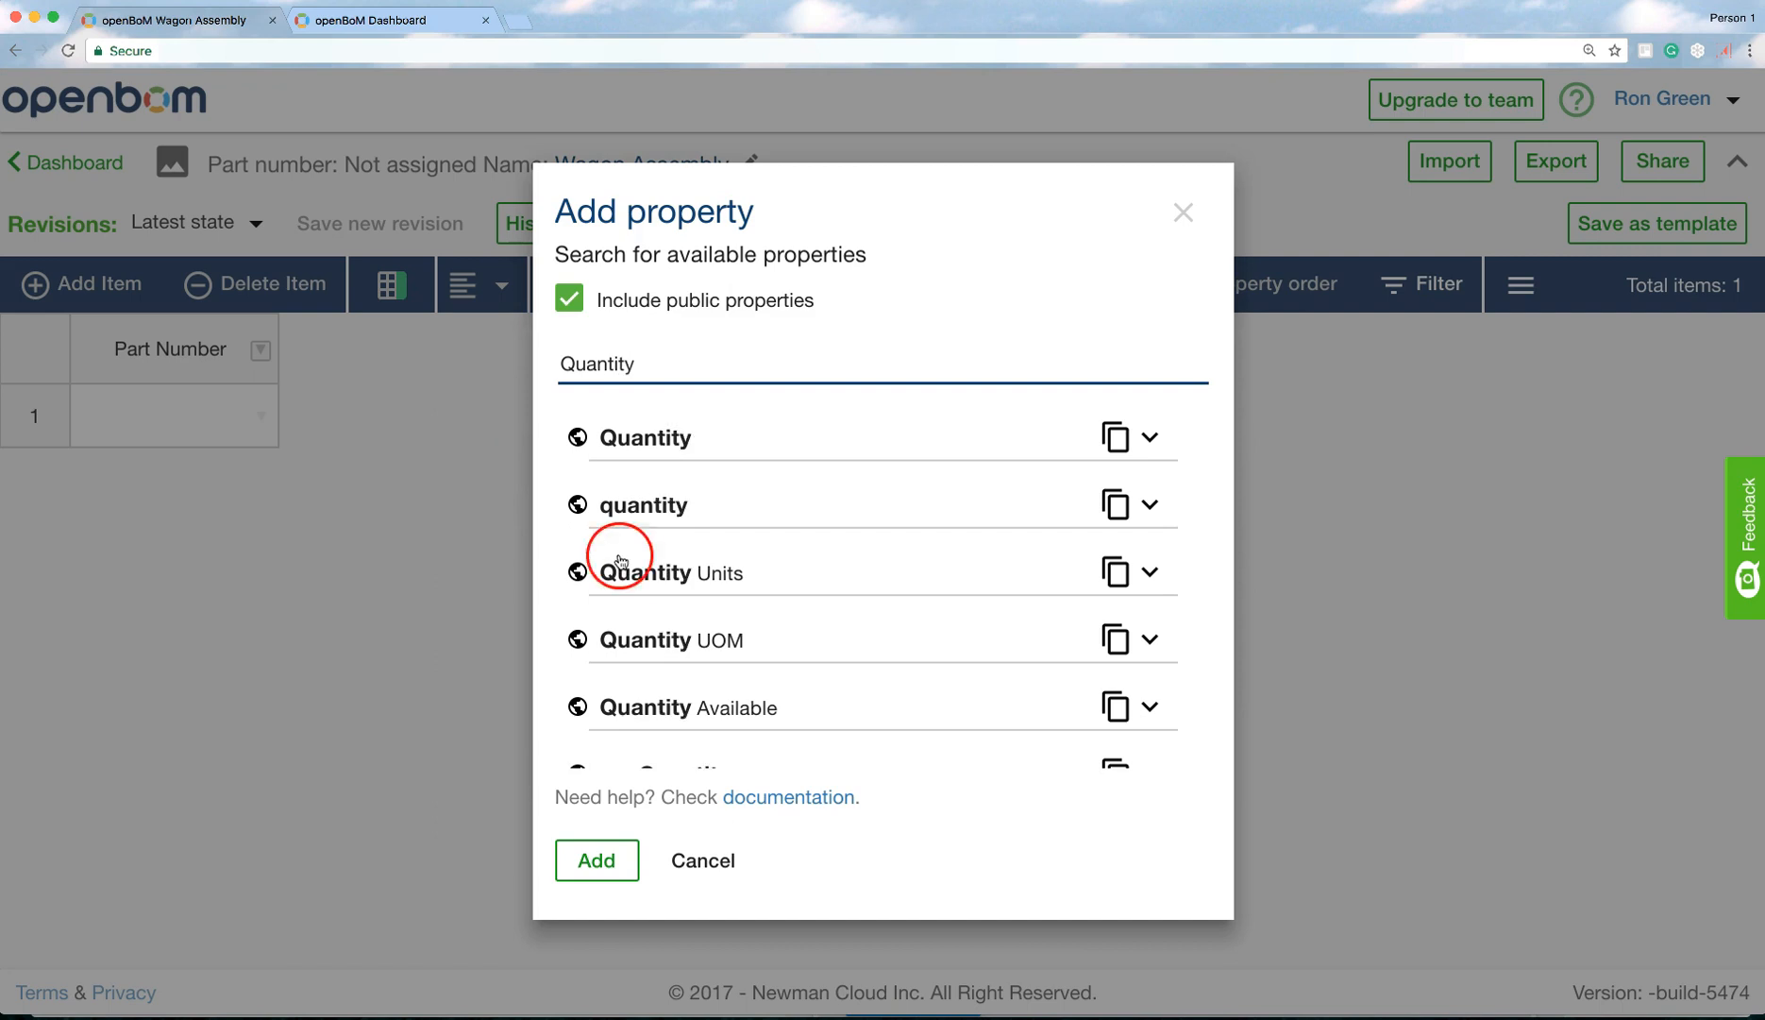
pyautogui.click(666, 439)
pyautogui.click(596, 717)
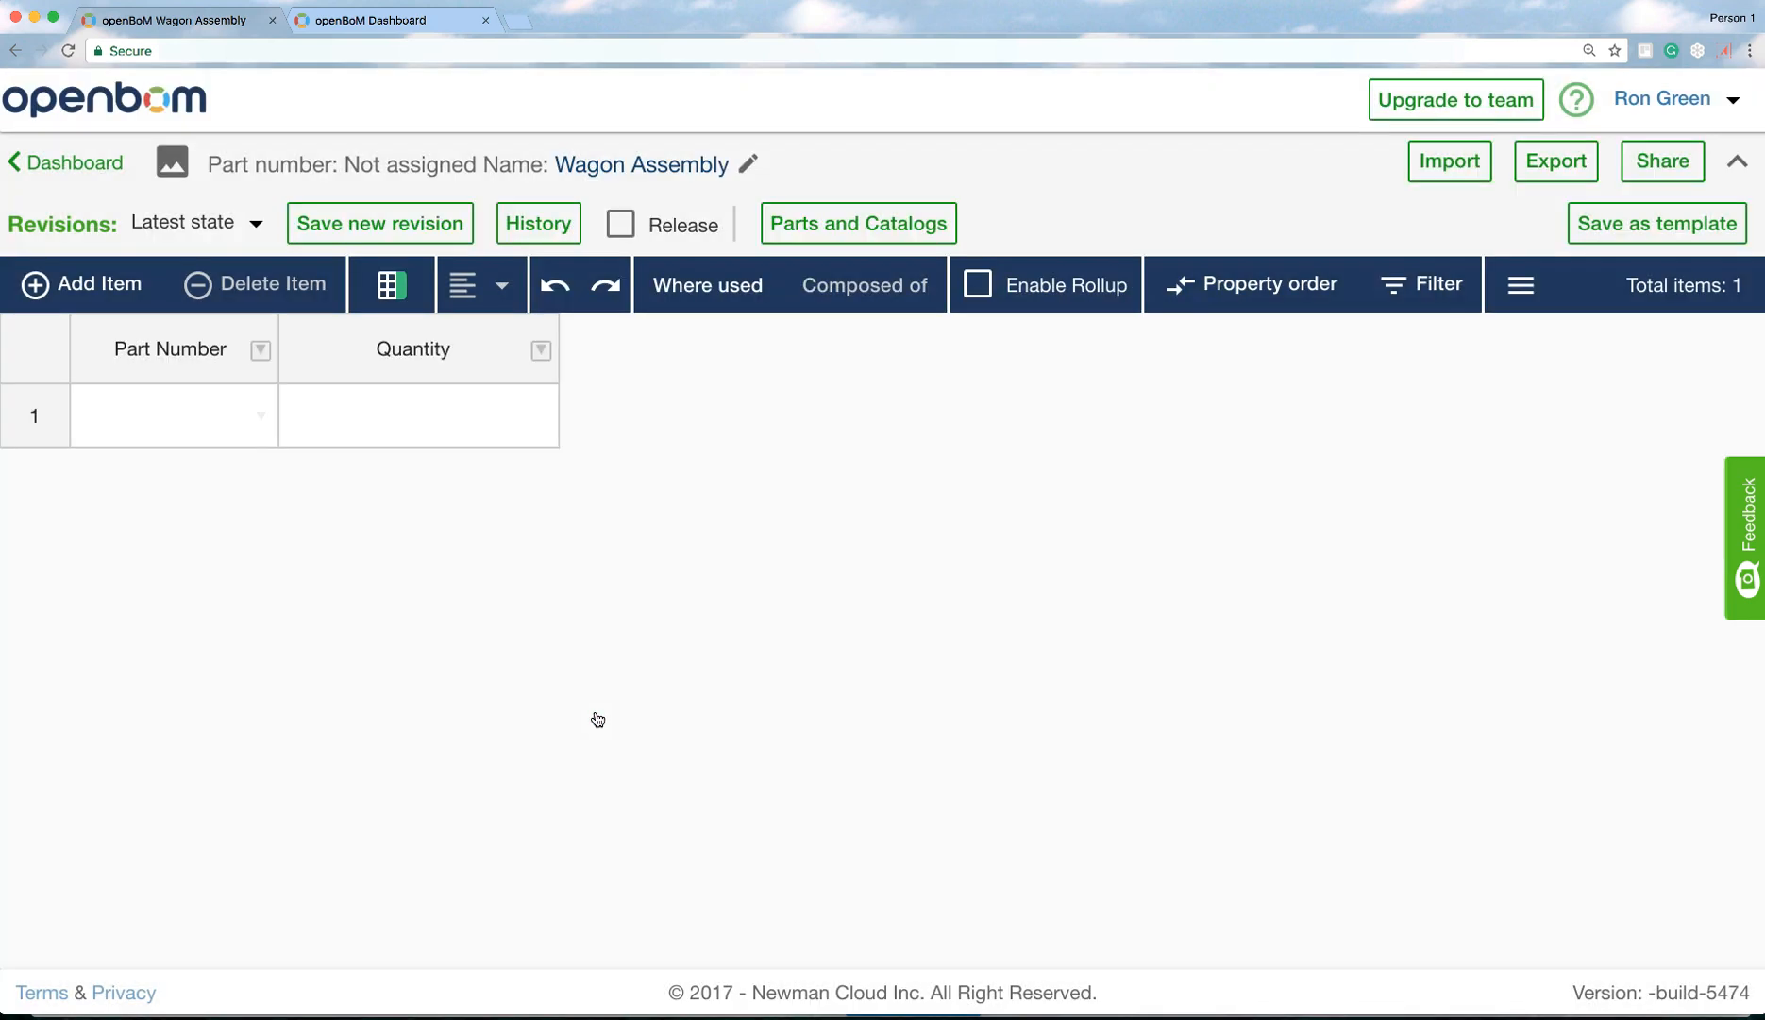
# Add the public Type property to the Wagon Assembly BOM.
pyautogui.click(363, 226)
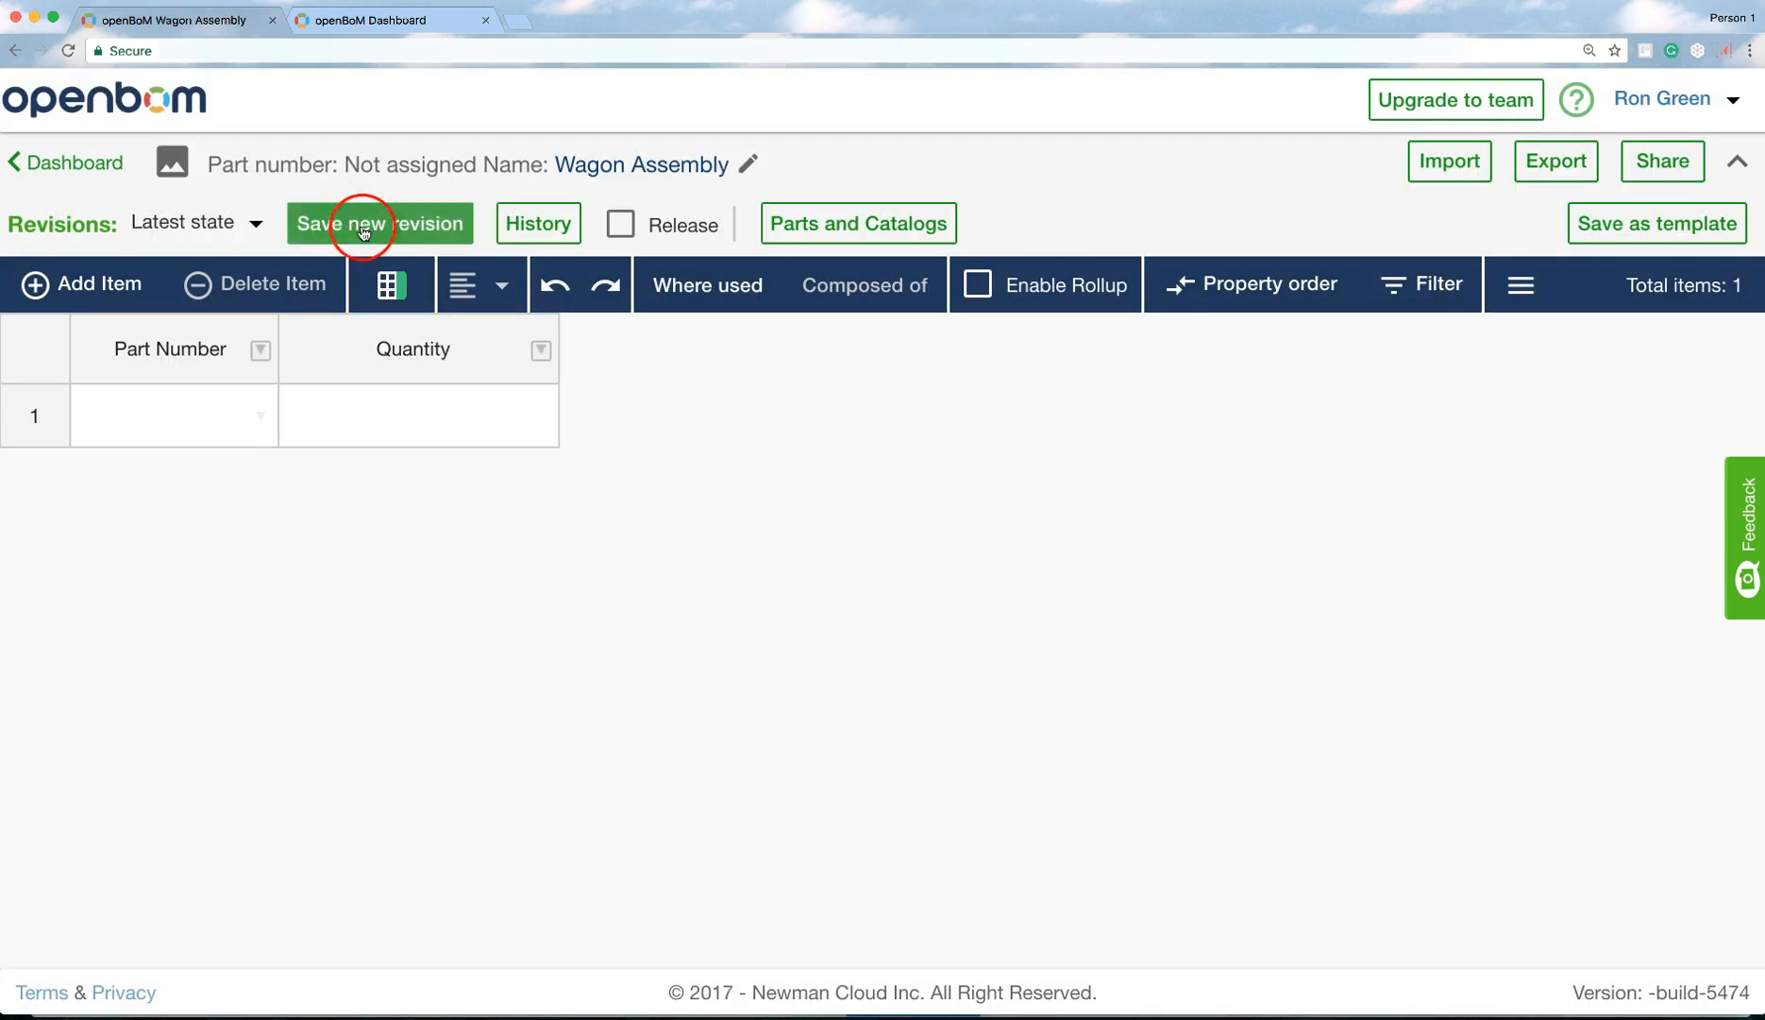
pyautogui.click(387, 284)
pyautogui.click(595, 548)
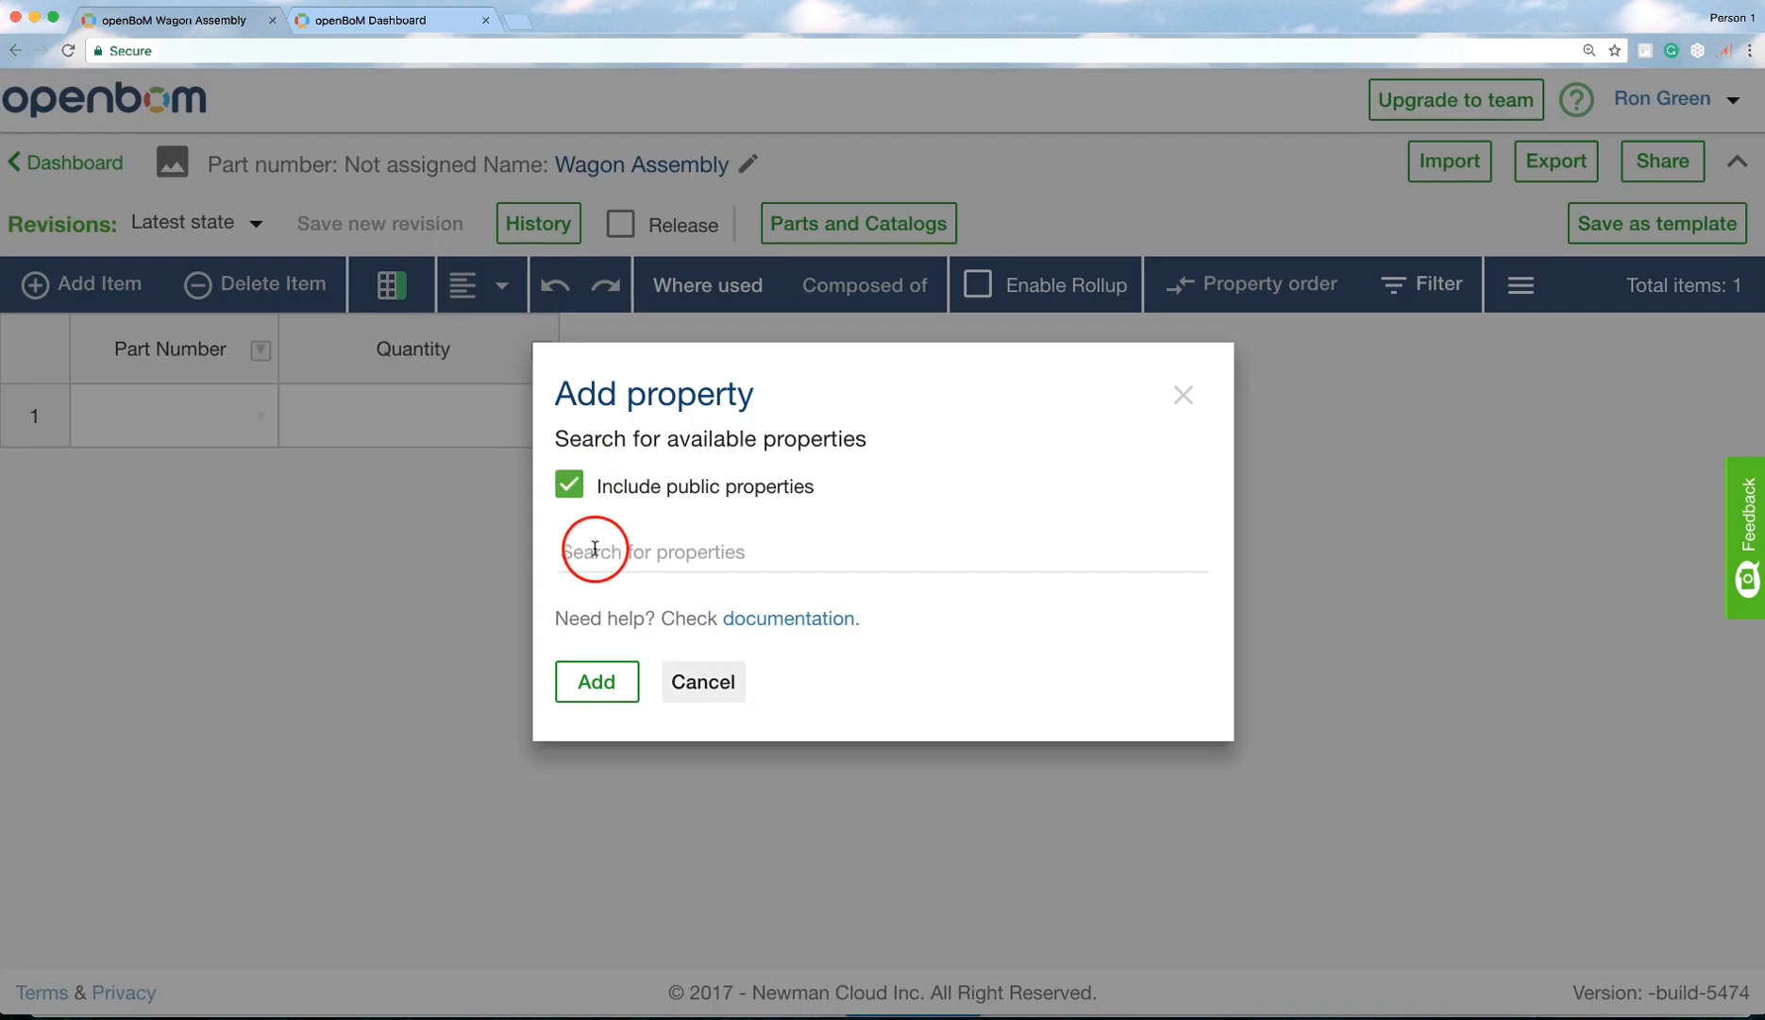
pyautogui.write('Type')
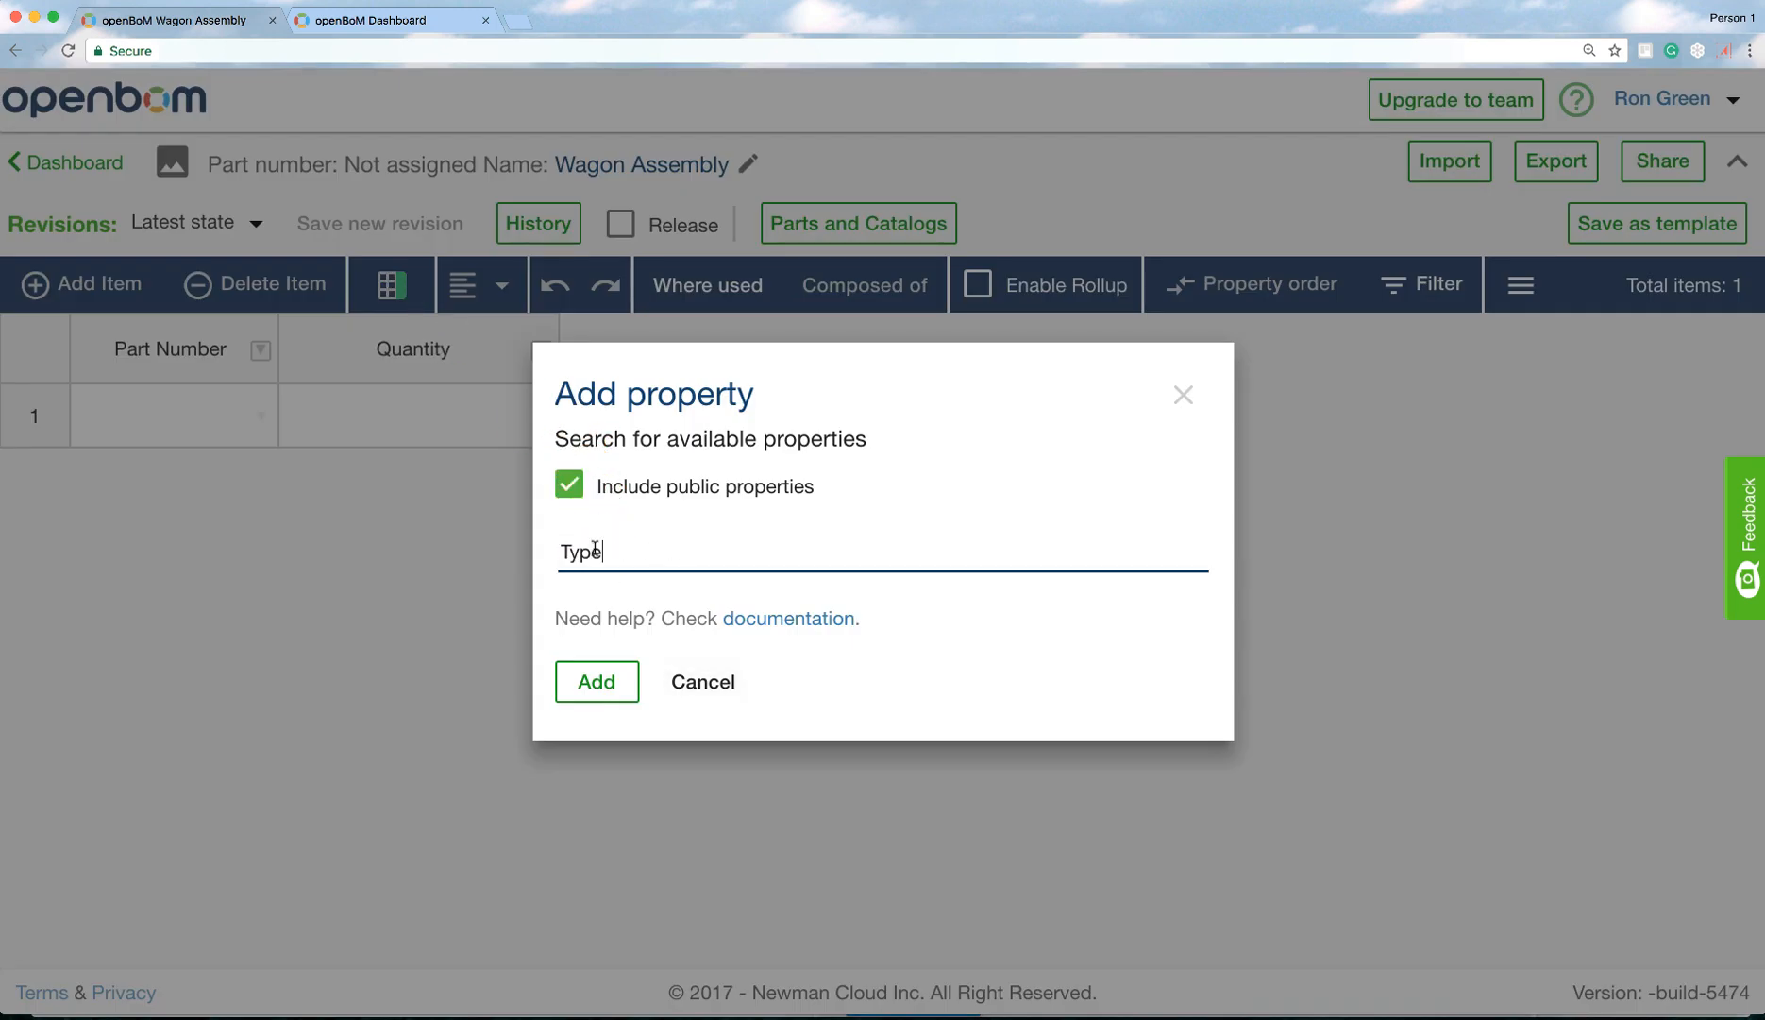
pyautogui.click(642, 463)
pyautogui.click(609, 703)
pyautogui.click(514, 481)
# Add the public Catalog Part Number property to the Wagon Assembly BOM.
pyautogui.click(378, 373)
pyautogui.click(387, 284)
pyautogui.click(624, 553)
pyautogui.write('P')
pyautogui.press('BackSpace')
pyautogui.write('Catalog')
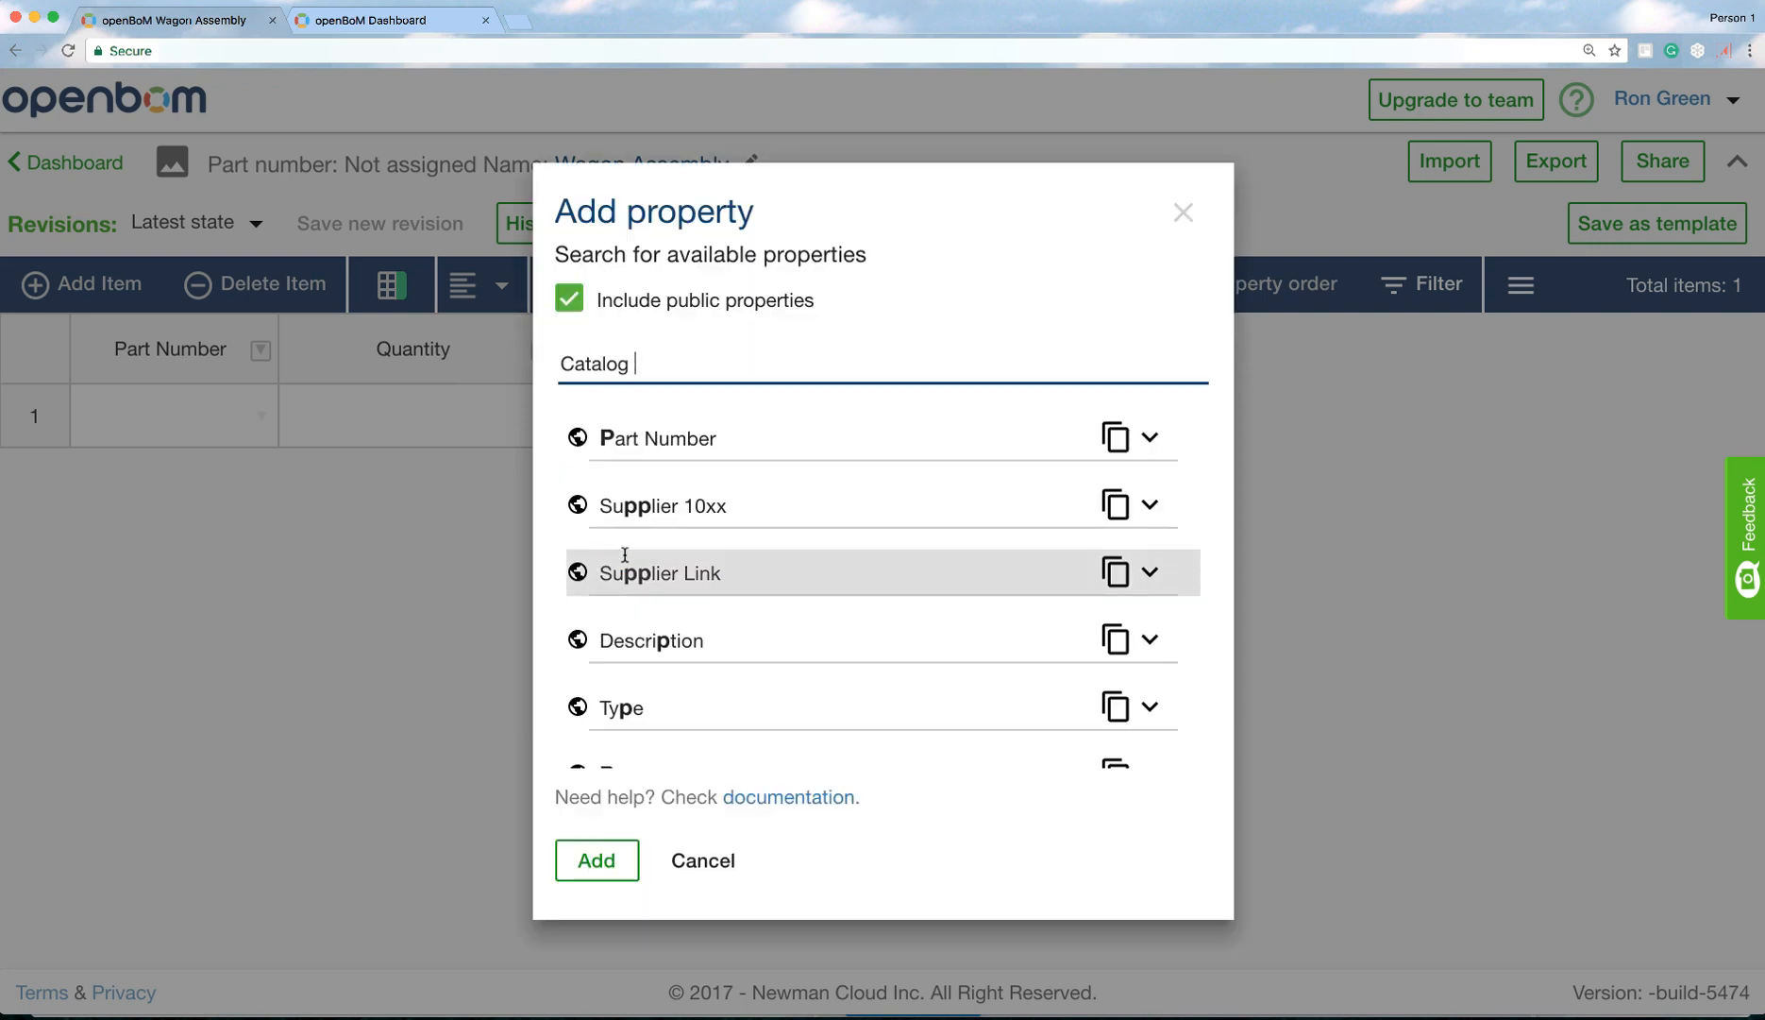
pyautogui.write(' Part Number')
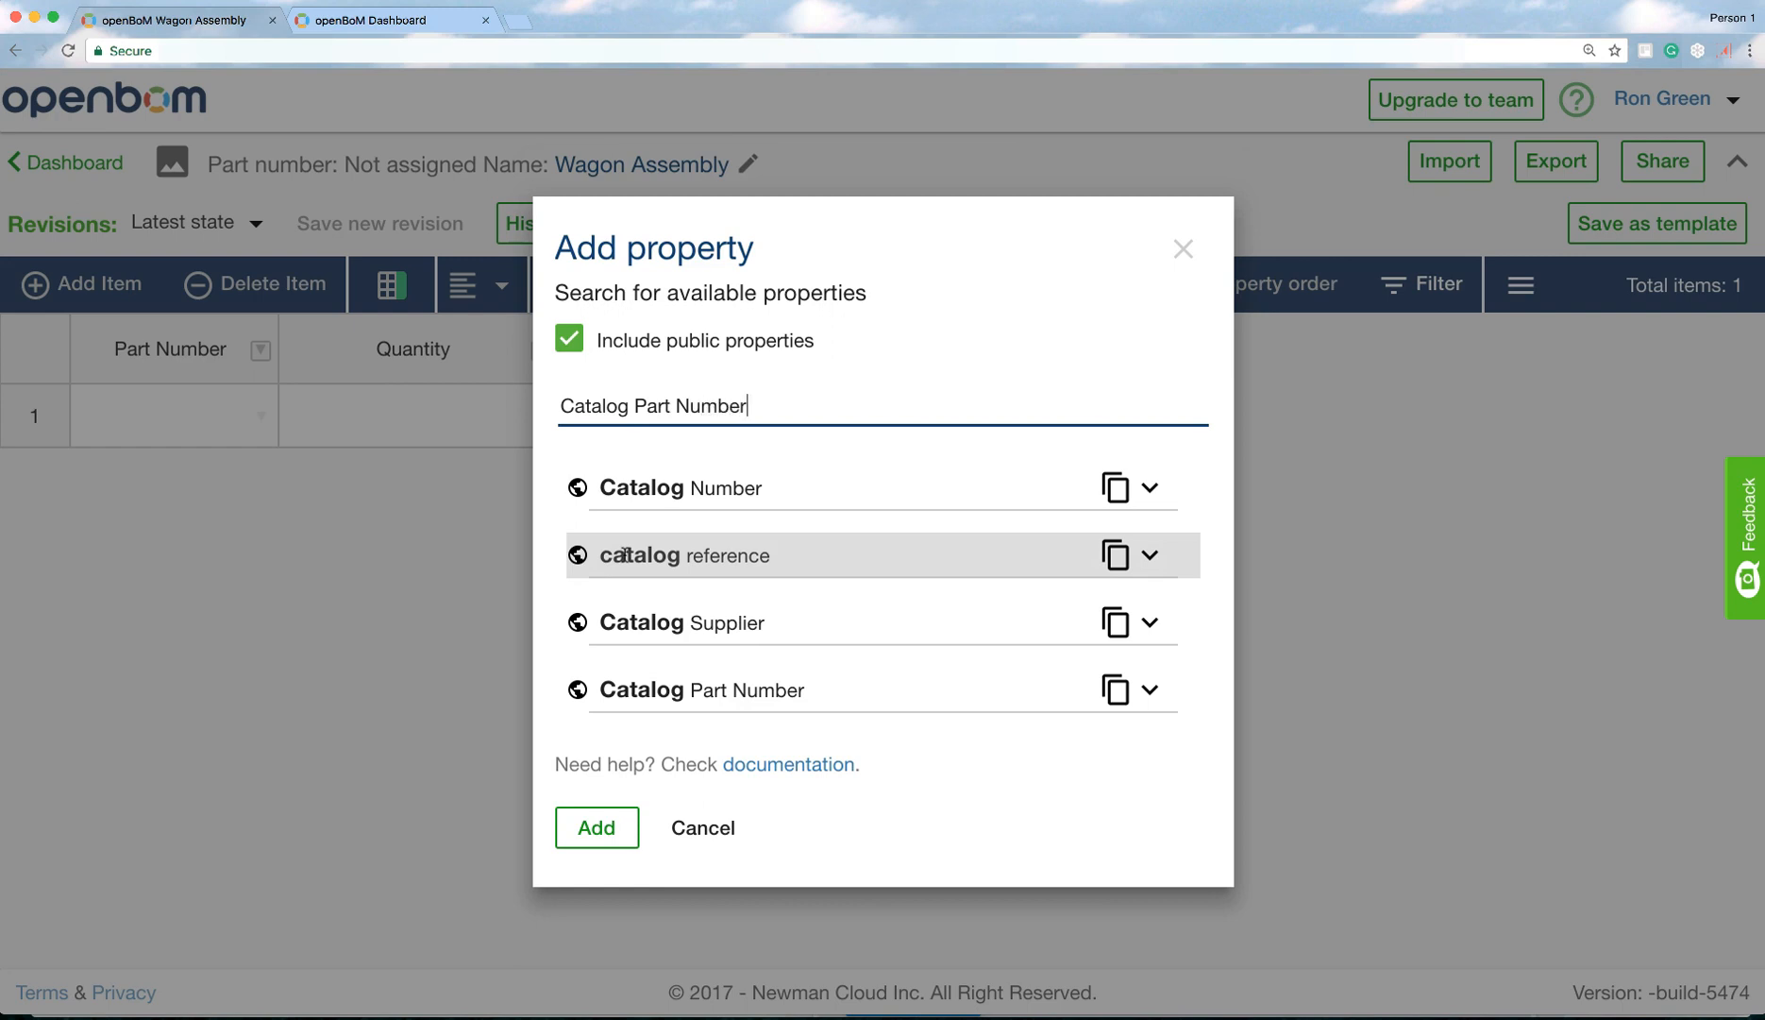
pyautogui.click(645, 591)
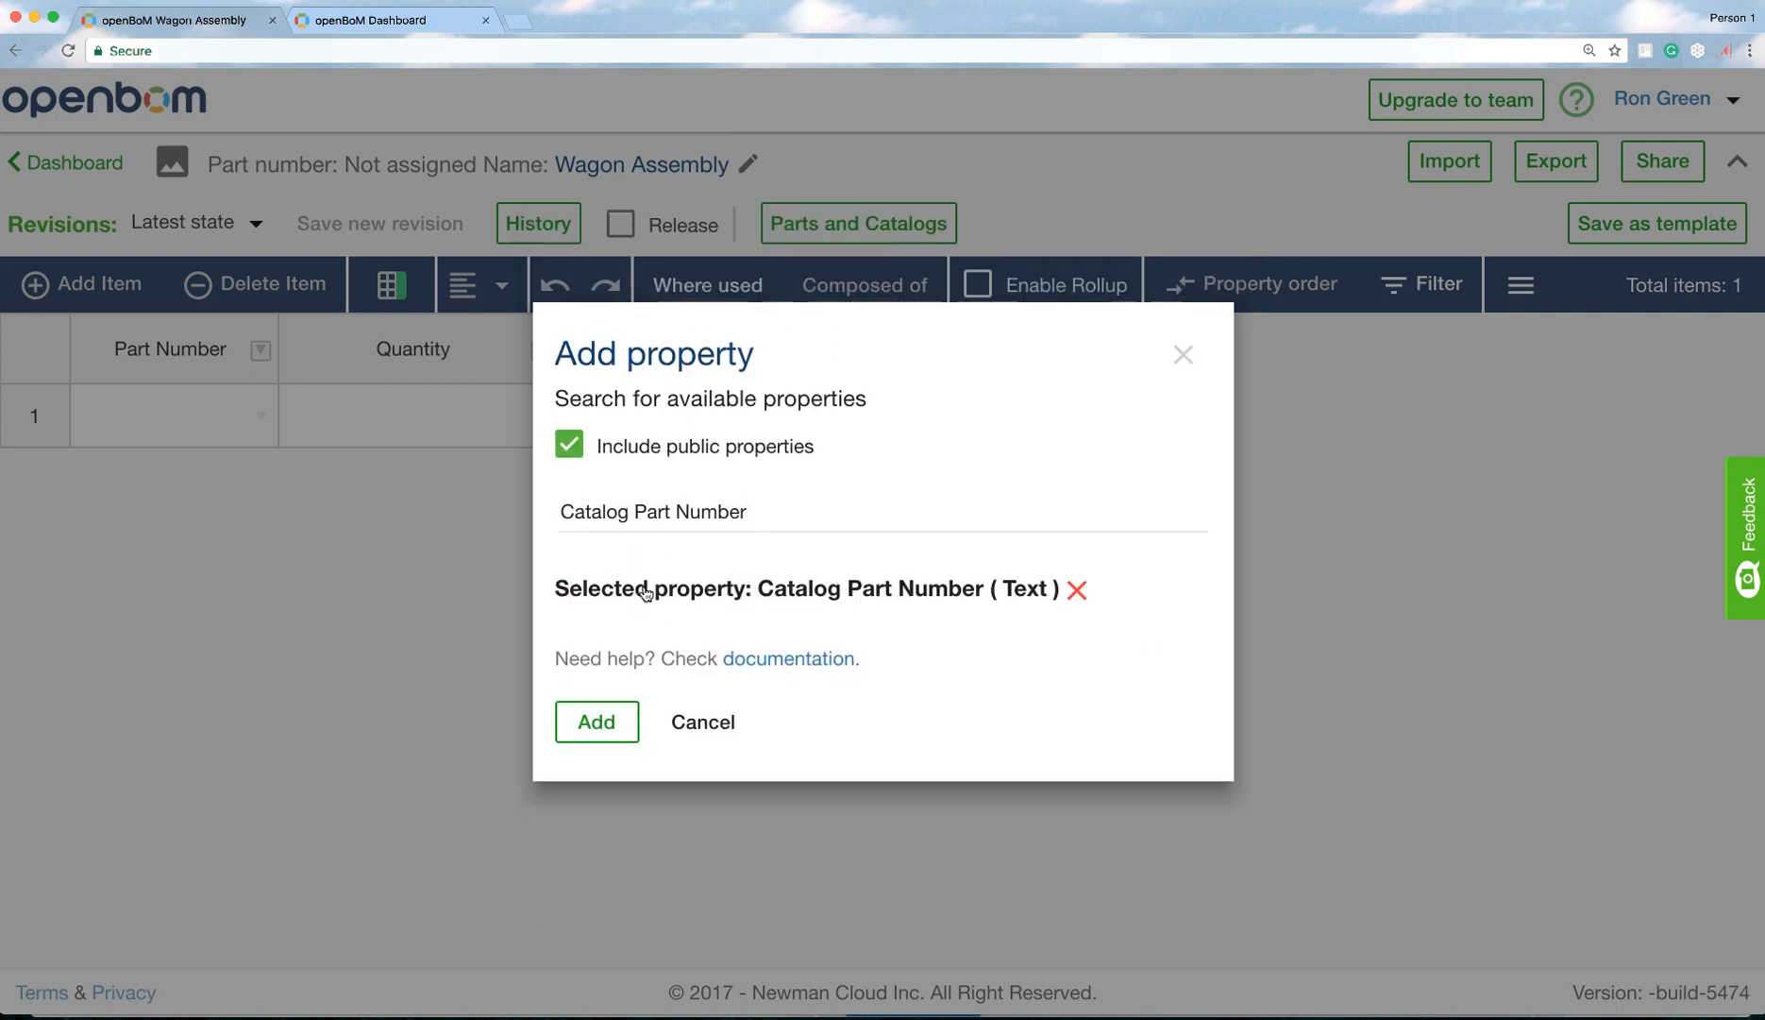
pyautogui.click(606, 718)
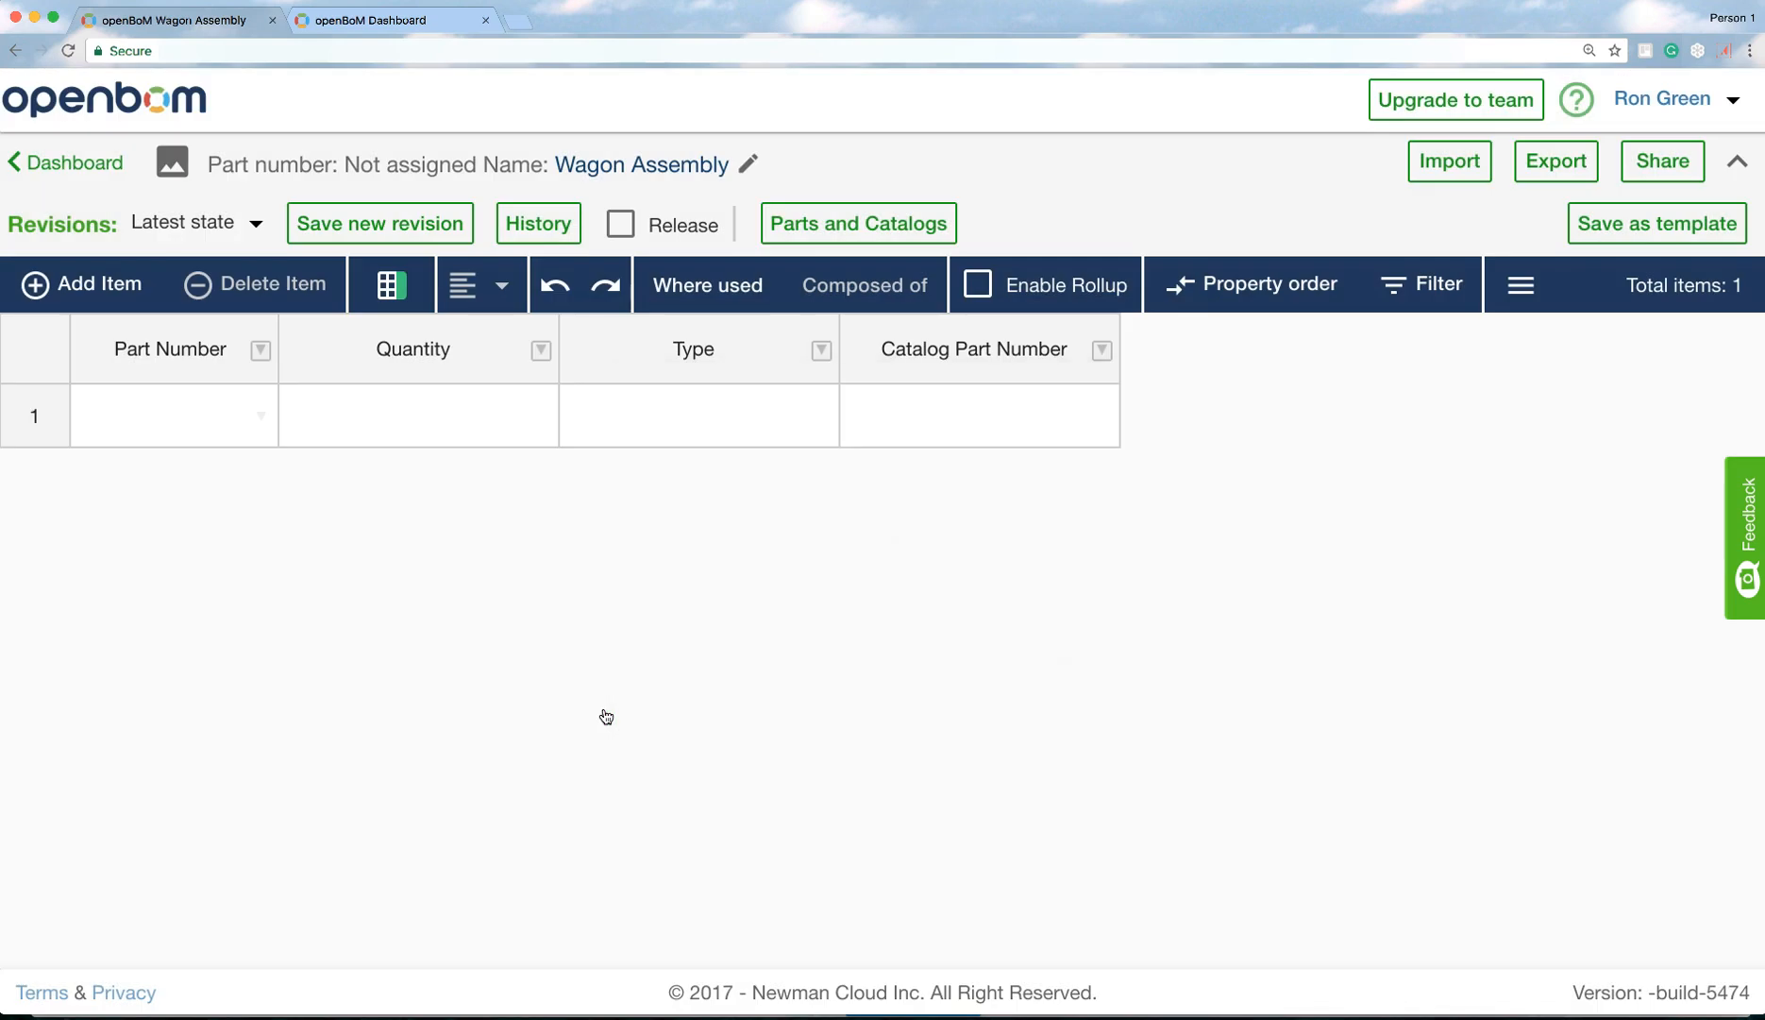
pyautogui.click(465, 597)
# Open the existing items catalog from the dashboard and insert a Description property directly after Quantity On Hand.
pyautogui.click(346, 22)
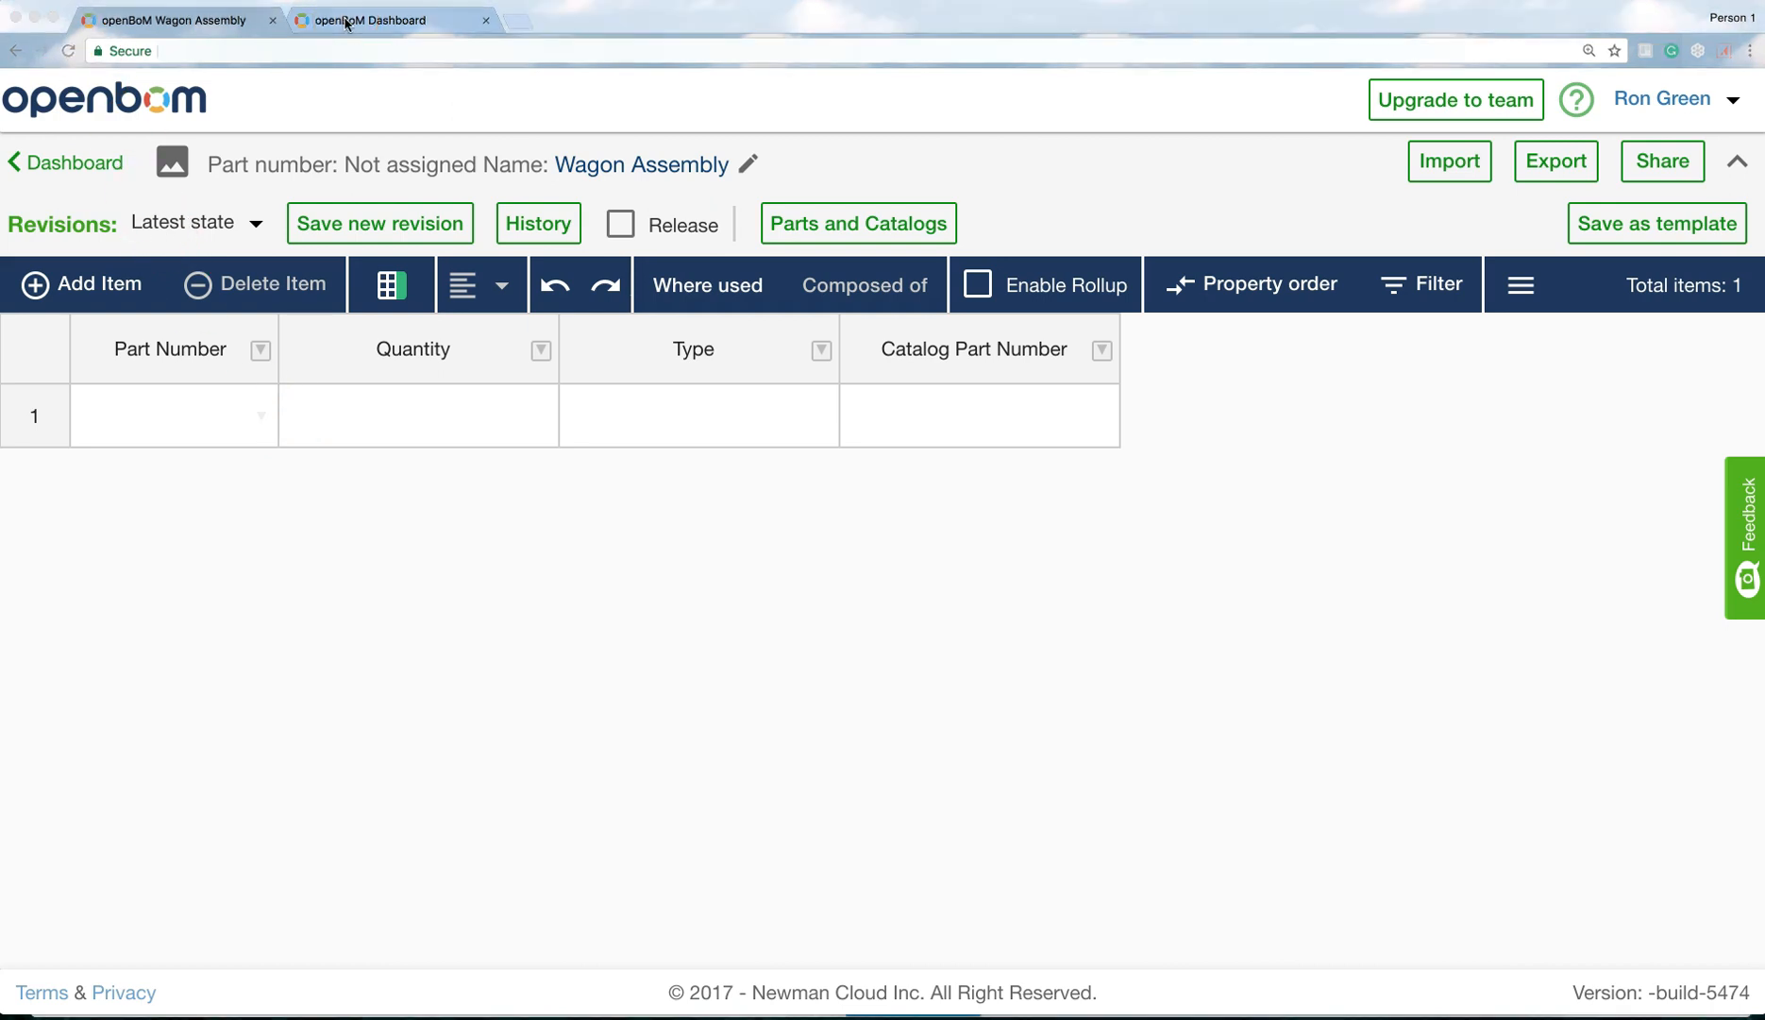
pyautogui.click(346, 23)
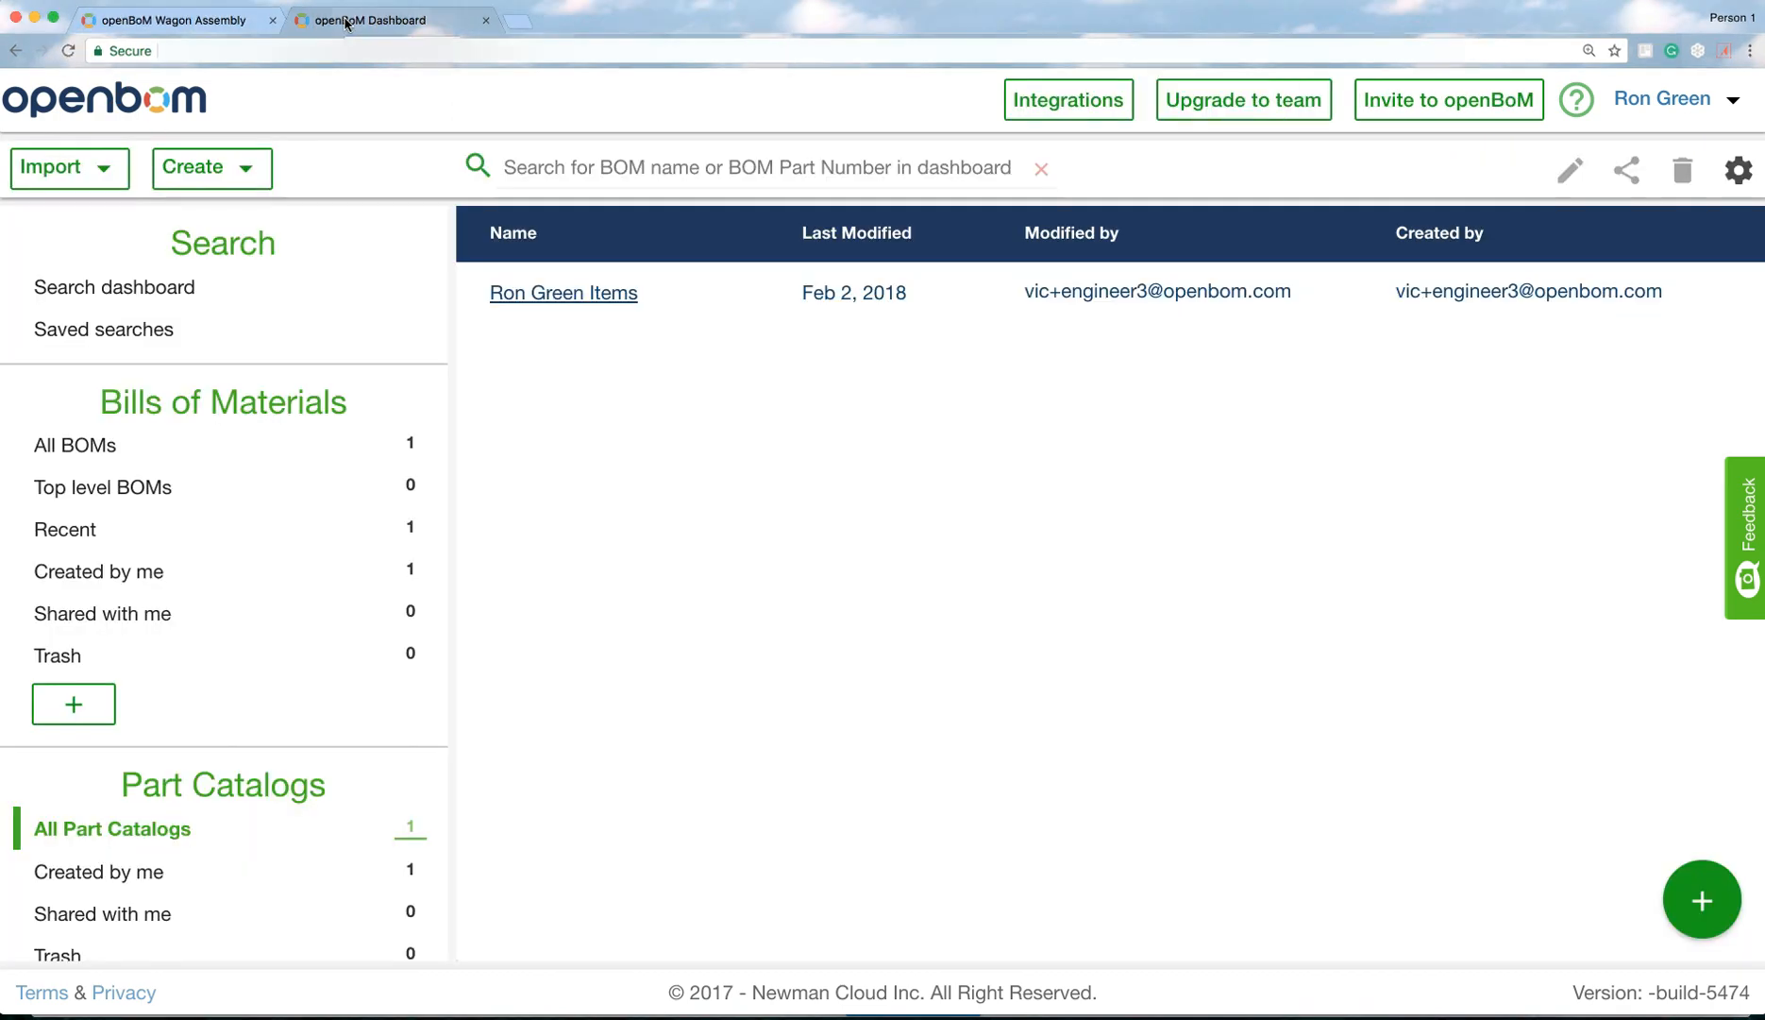
pyautogui.click(542, 286)
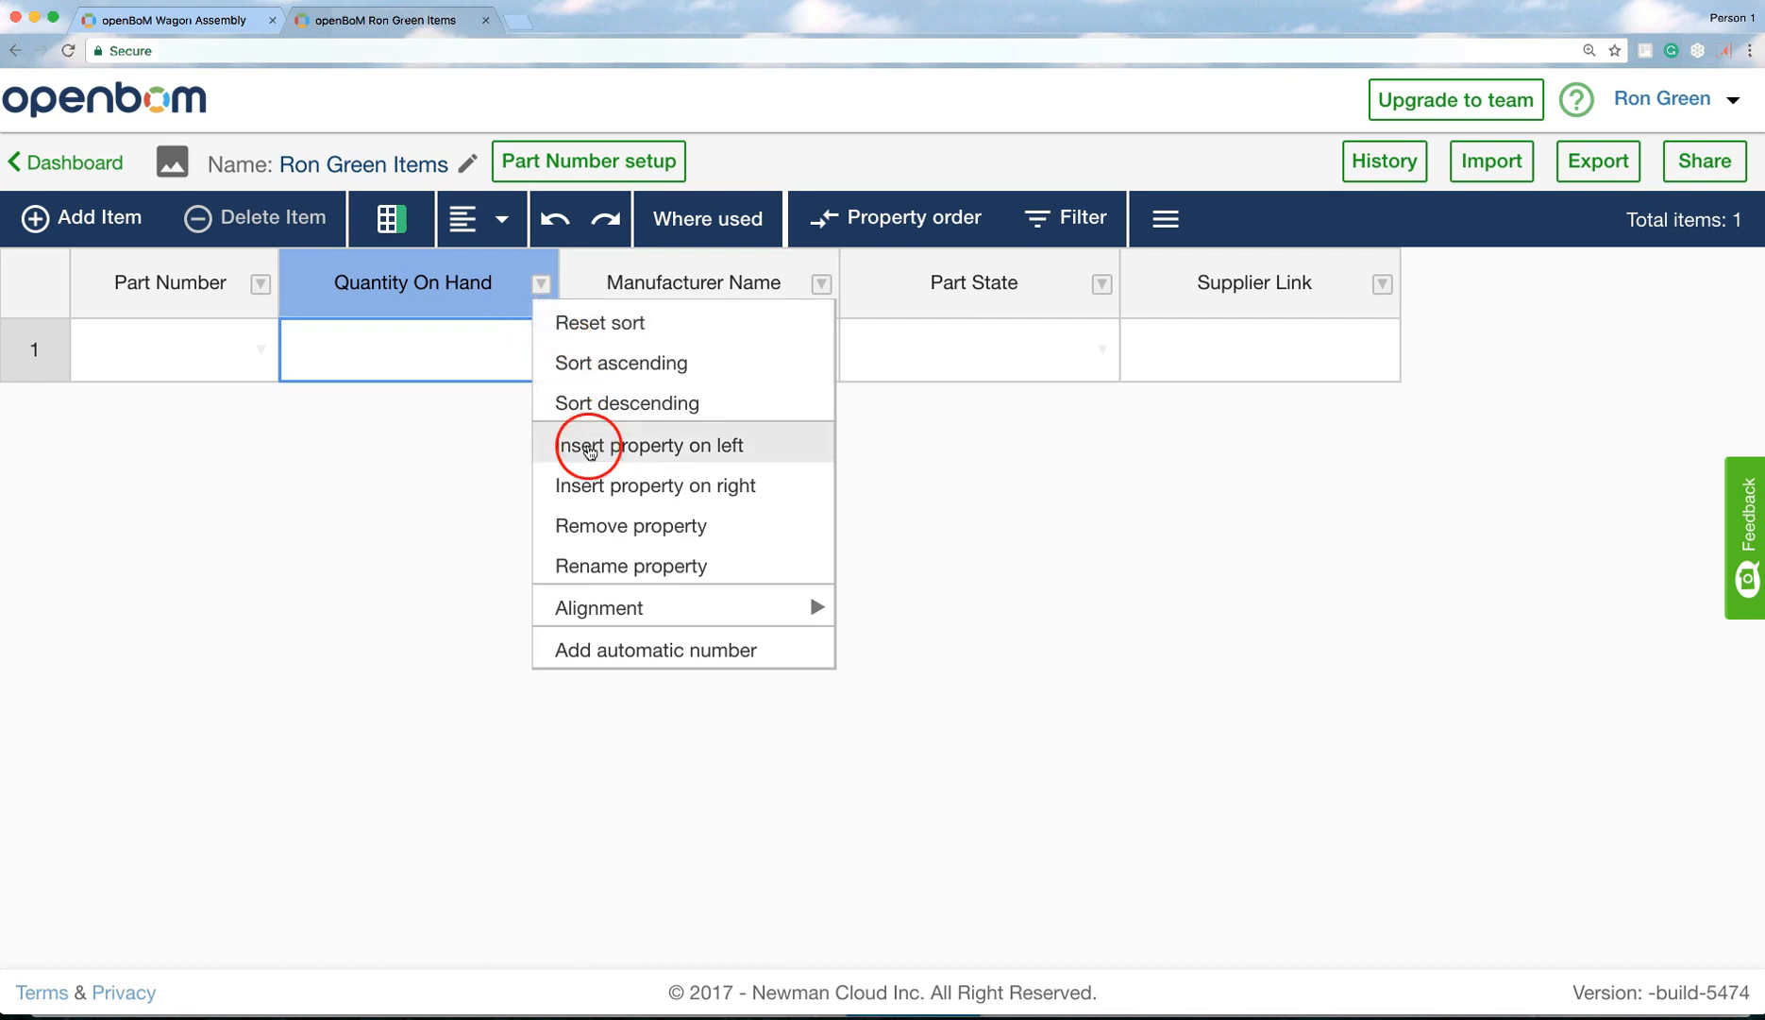
pyautogui.click(581, 485)
pyautogui.click(600, 535)
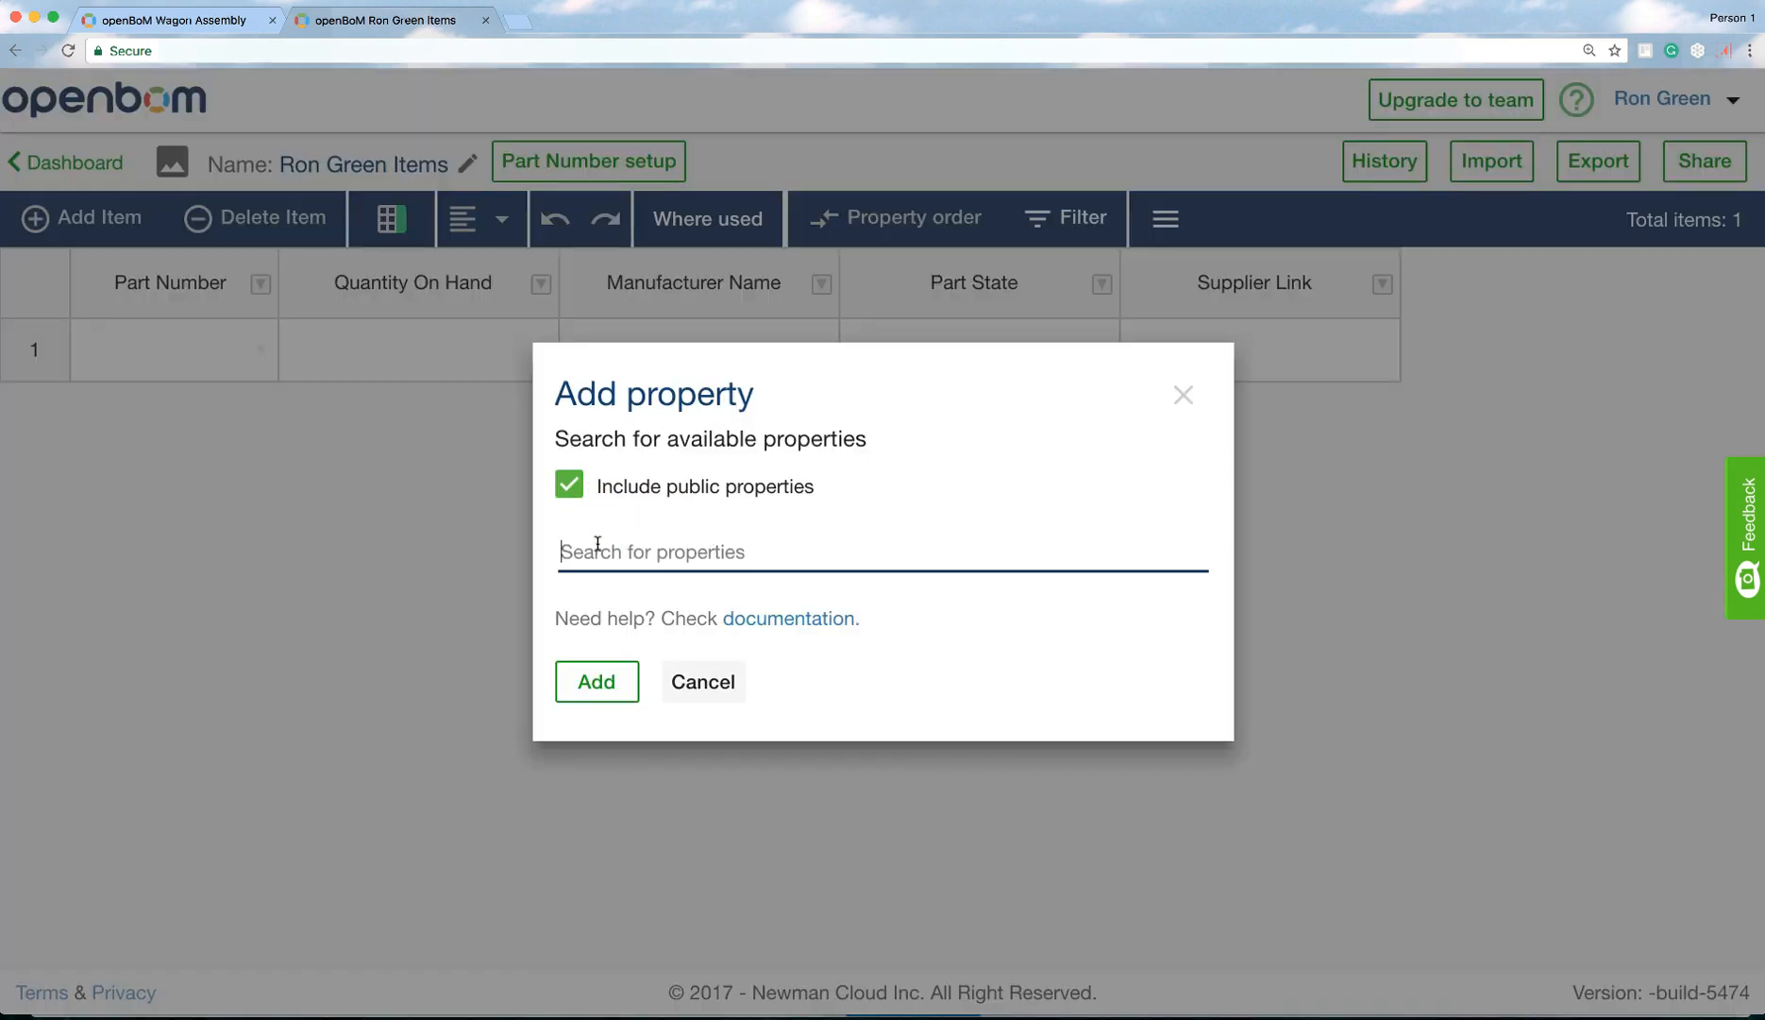
pyautogui.write('Description')
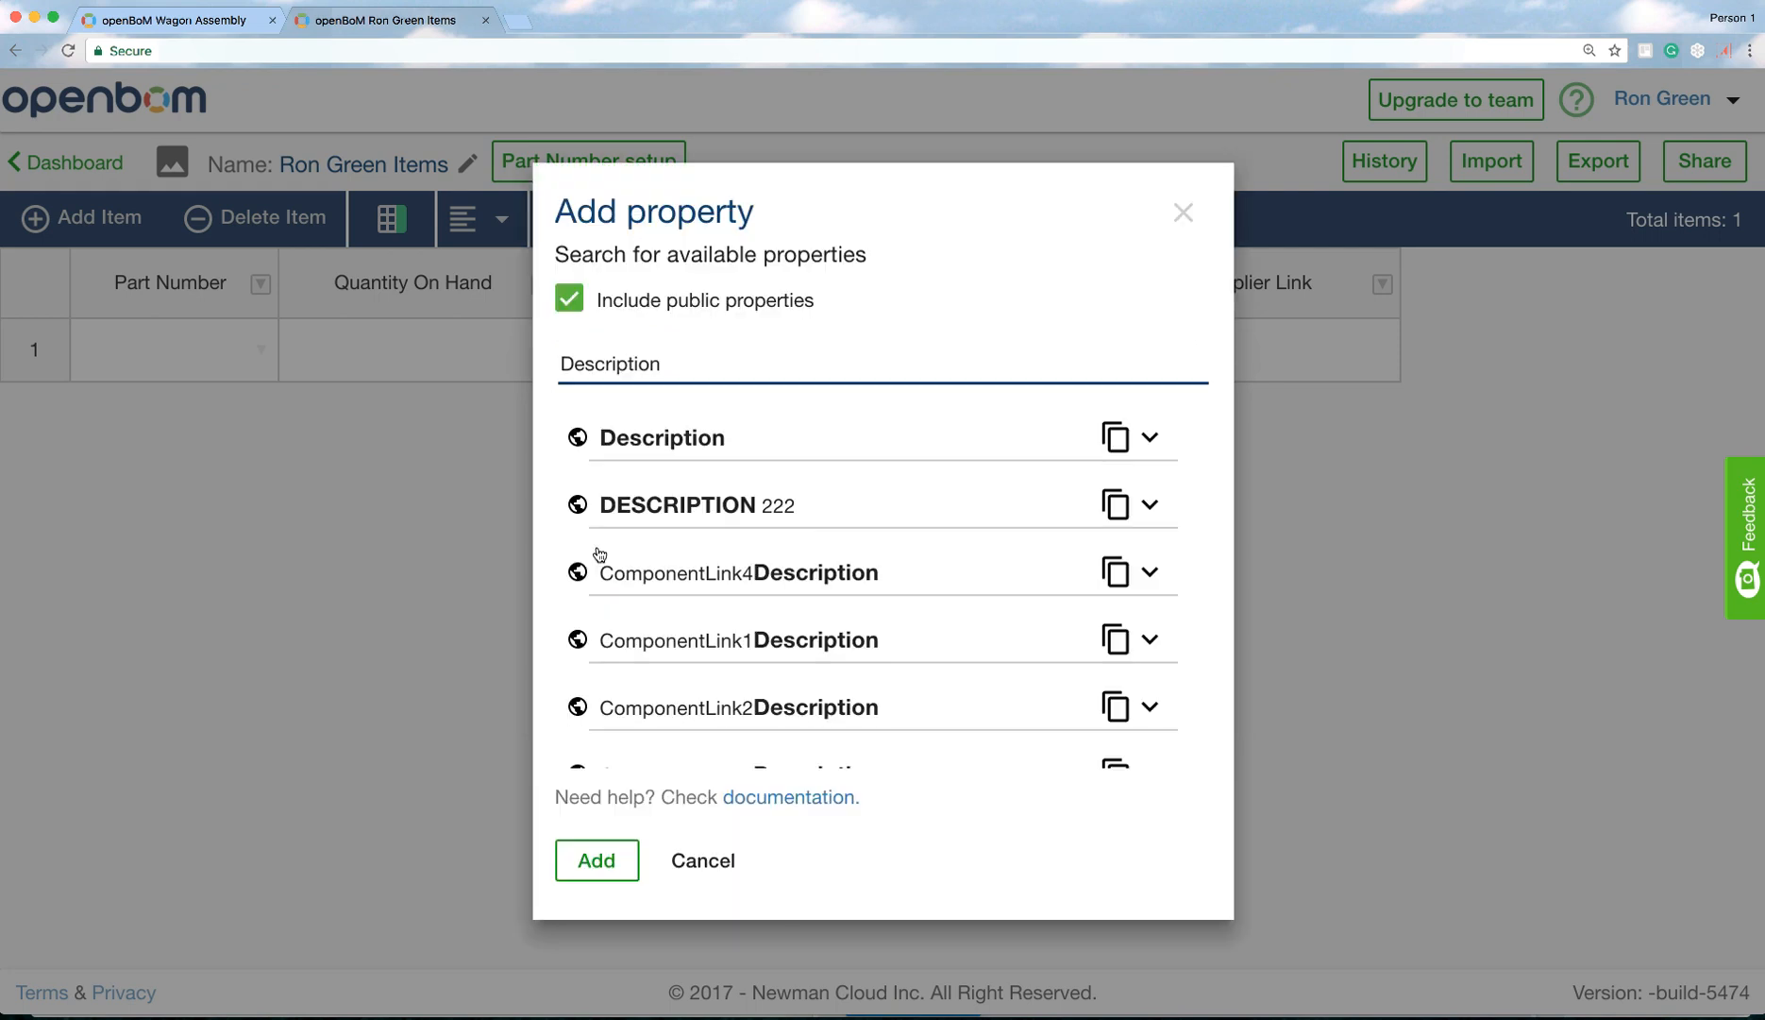
pyautogui.click(649, 459)
pyautogui.click(612, 721)
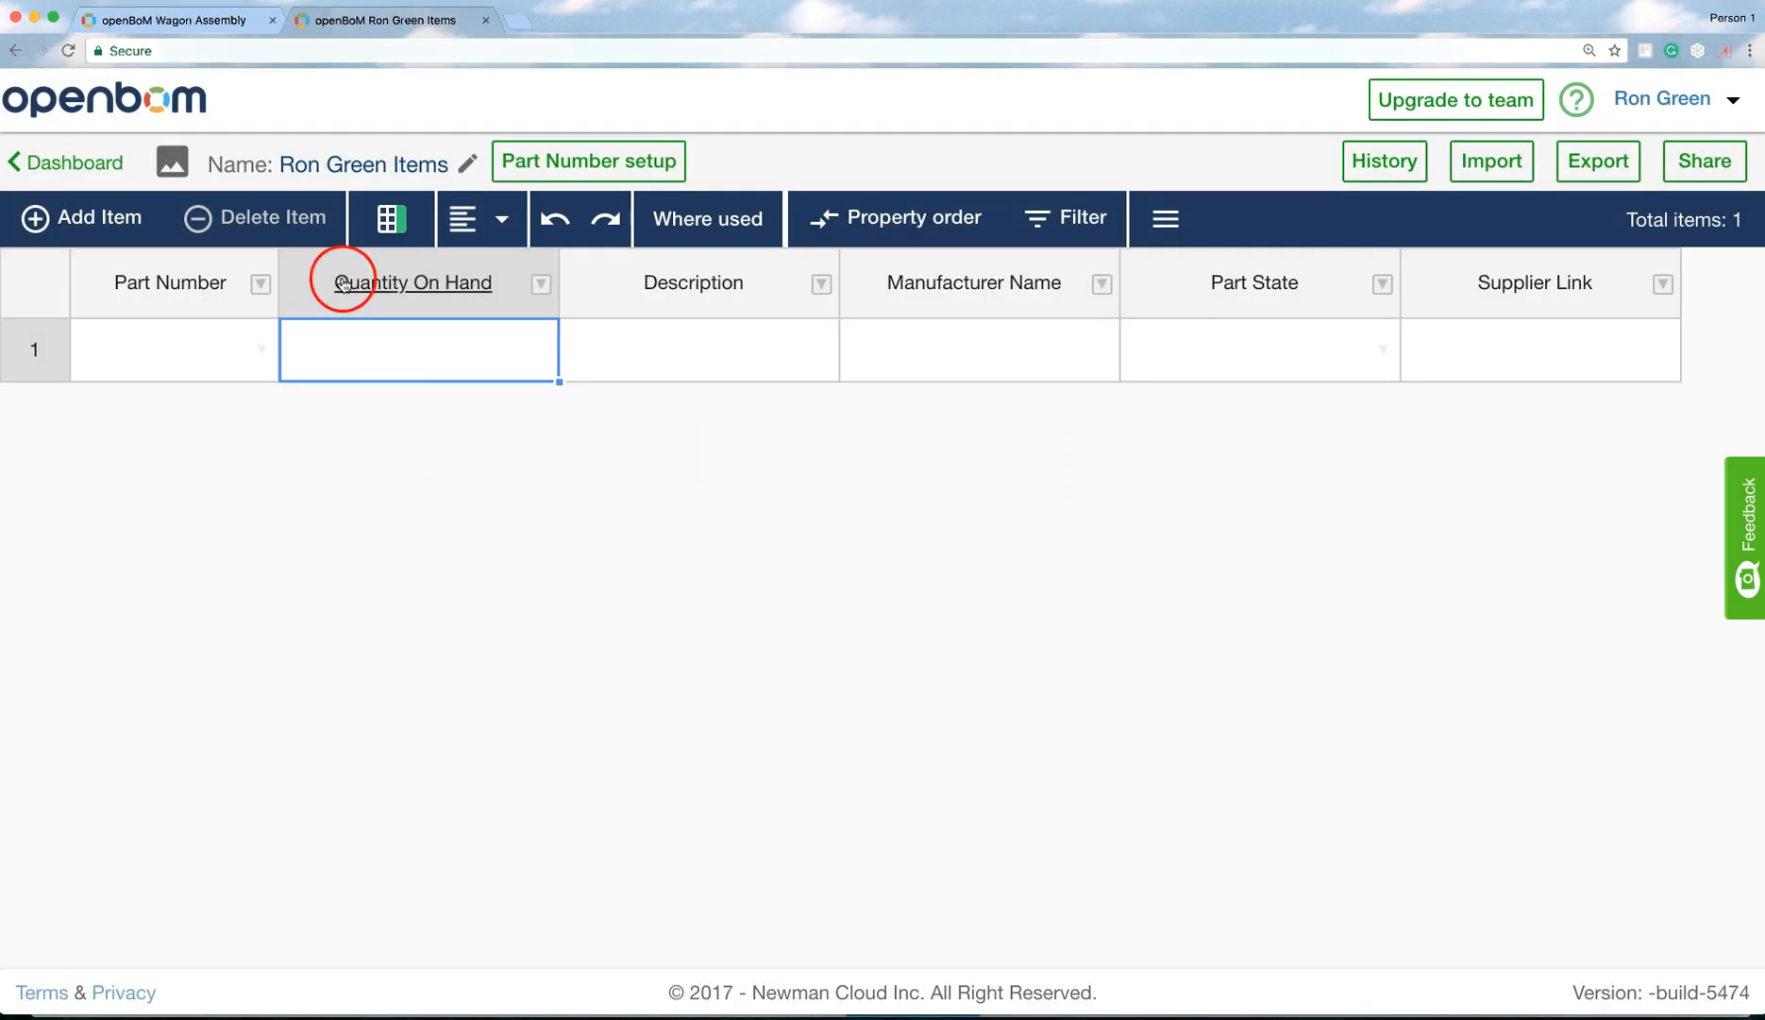
# Return to the Wagon Assembly BOM and fill its first item with part number Body, quantity 1 and type Part.
pyautogui.click(220, 27)
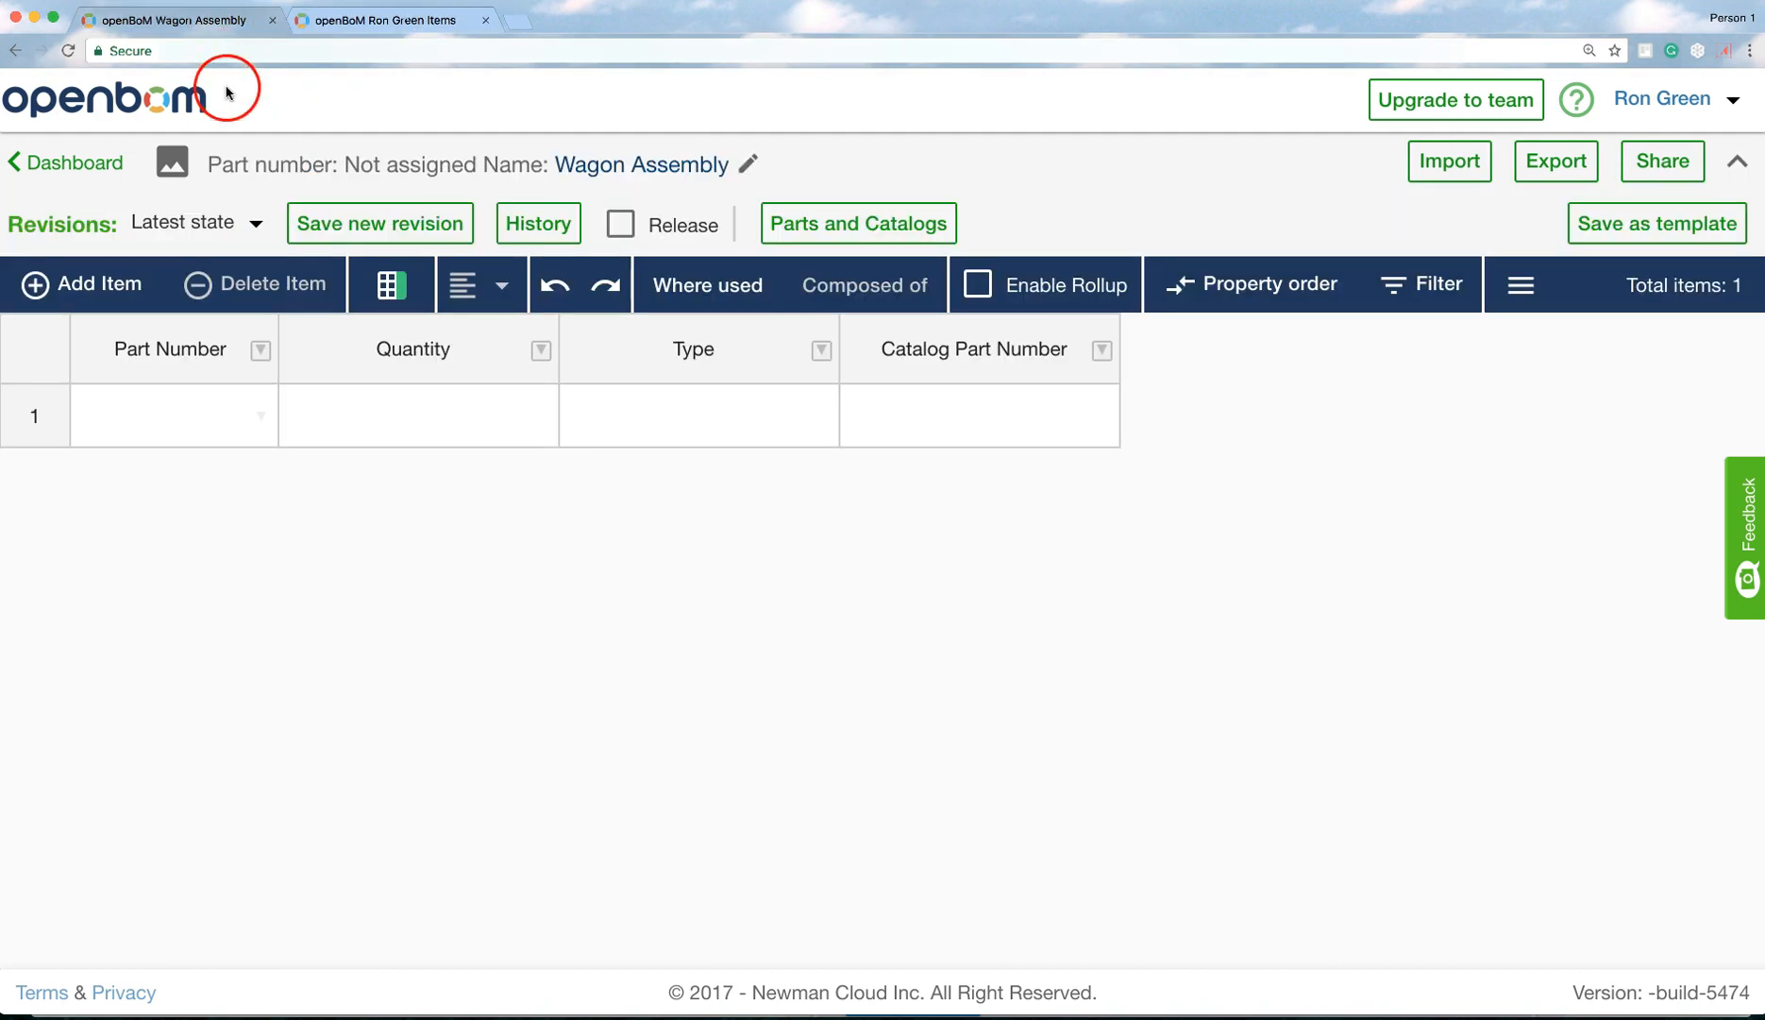
pyautogui.click(208, 408)
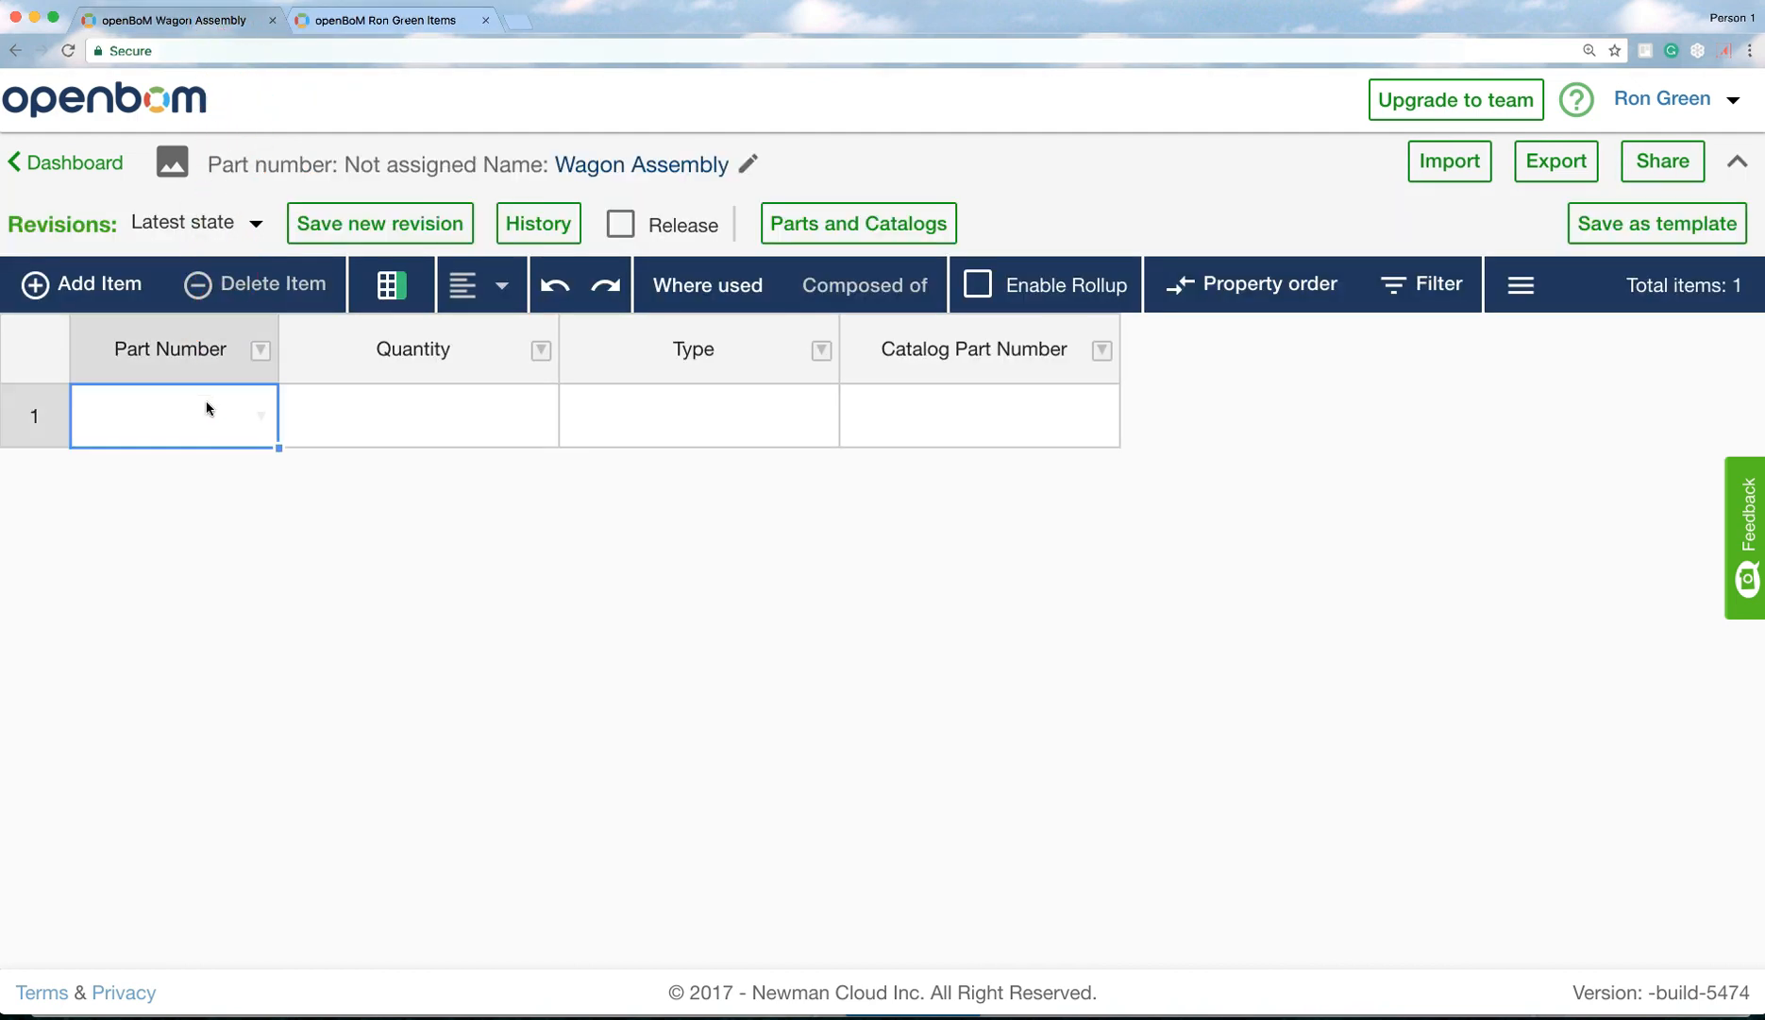
pyautogui.write('Body')
pyautogui.click(403, 425)
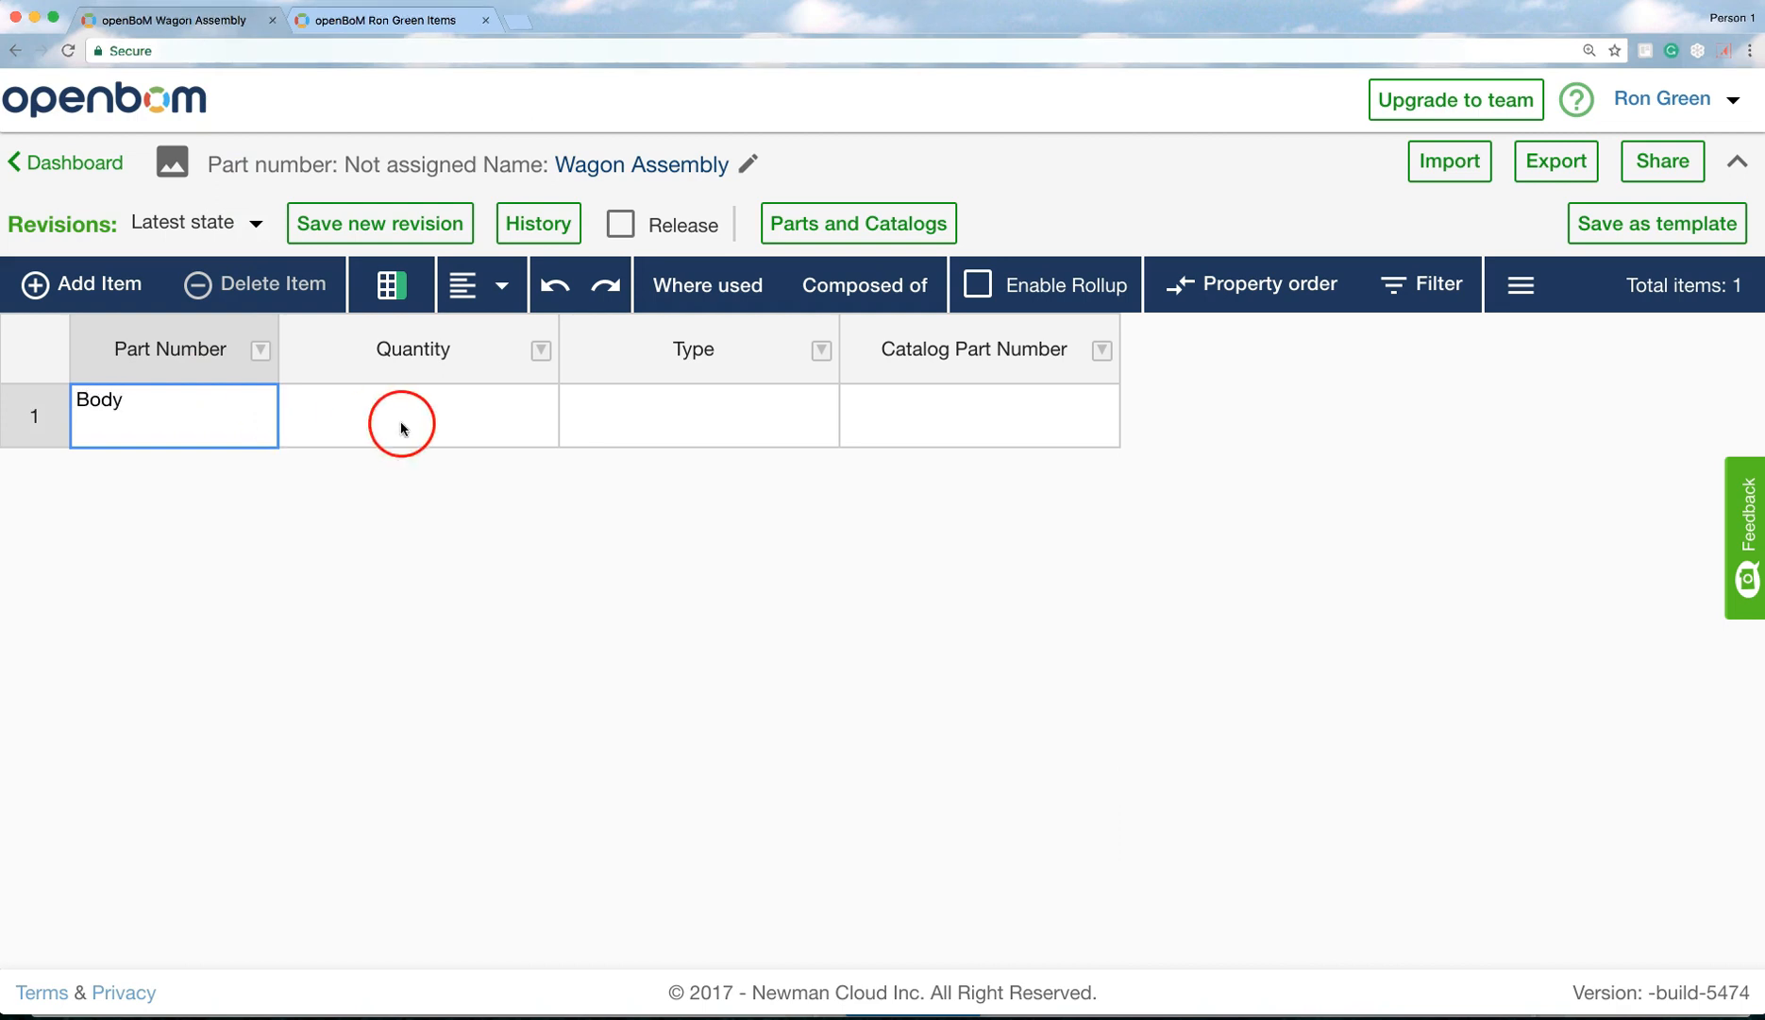
pyautogui.write('1')
pyautogui.click(624, 430)
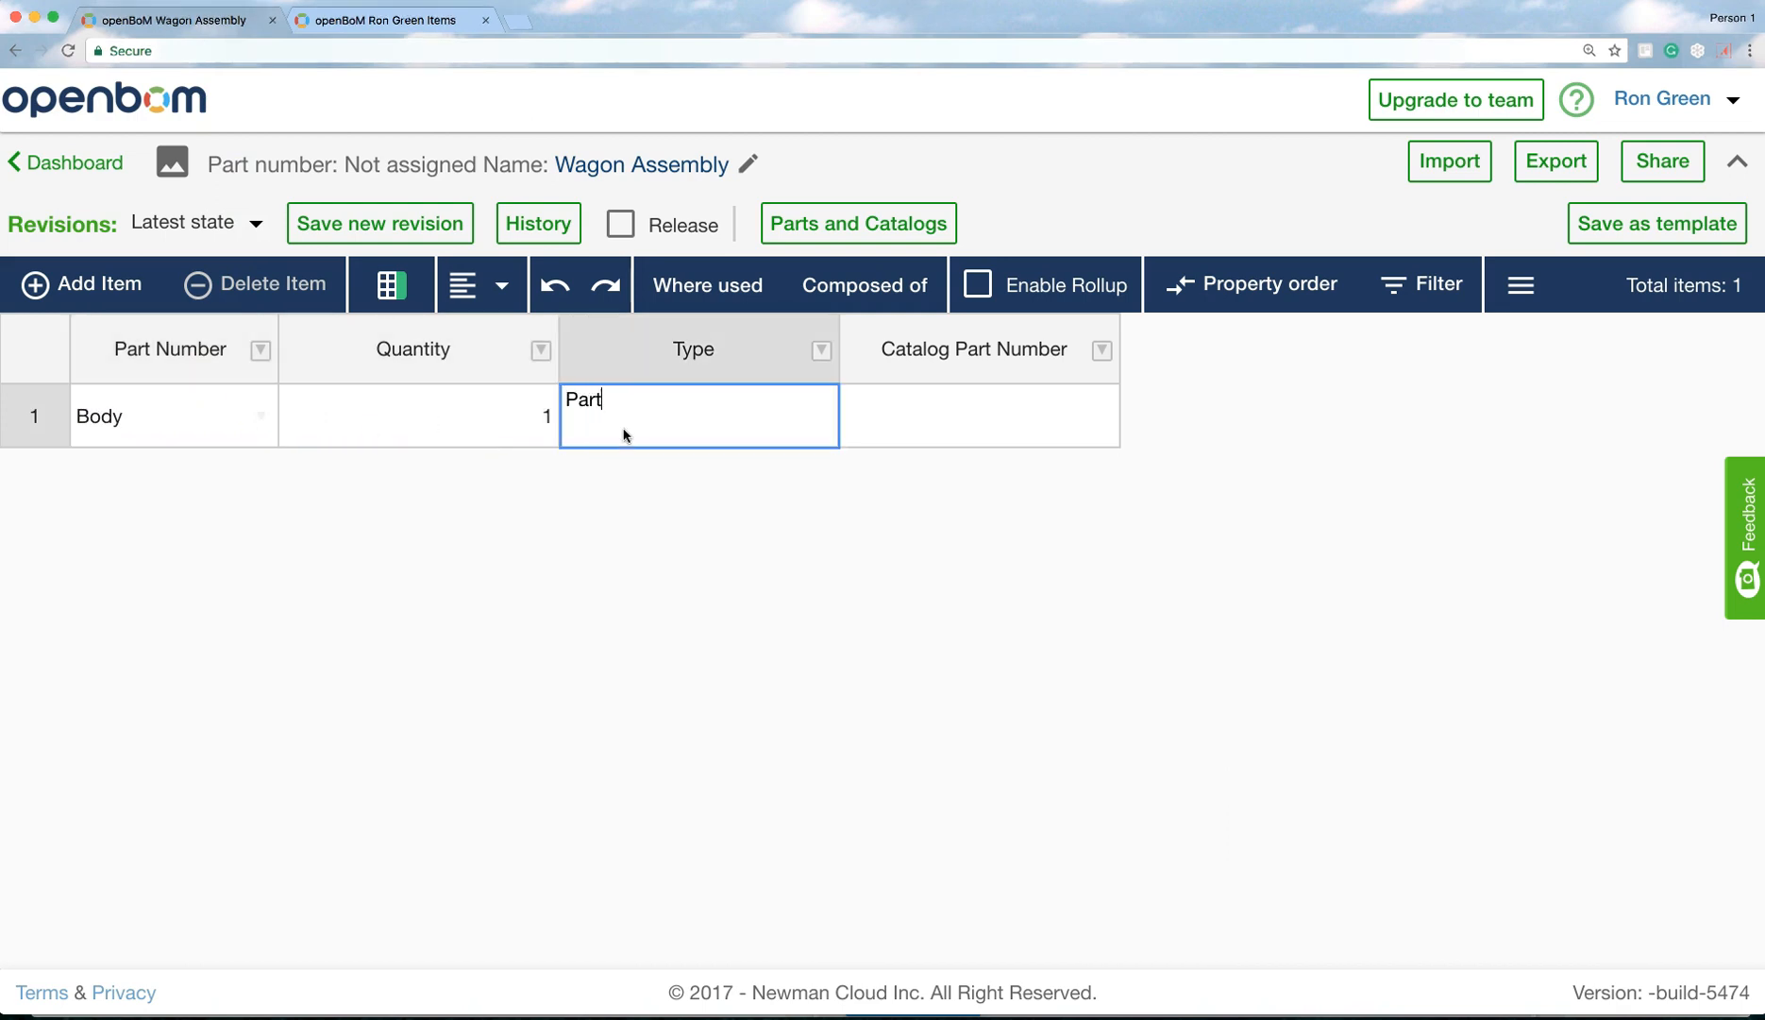
# Add a BOM item with part number Motor, quantity 1 and type Part.
pyautogui.click(105, 285)
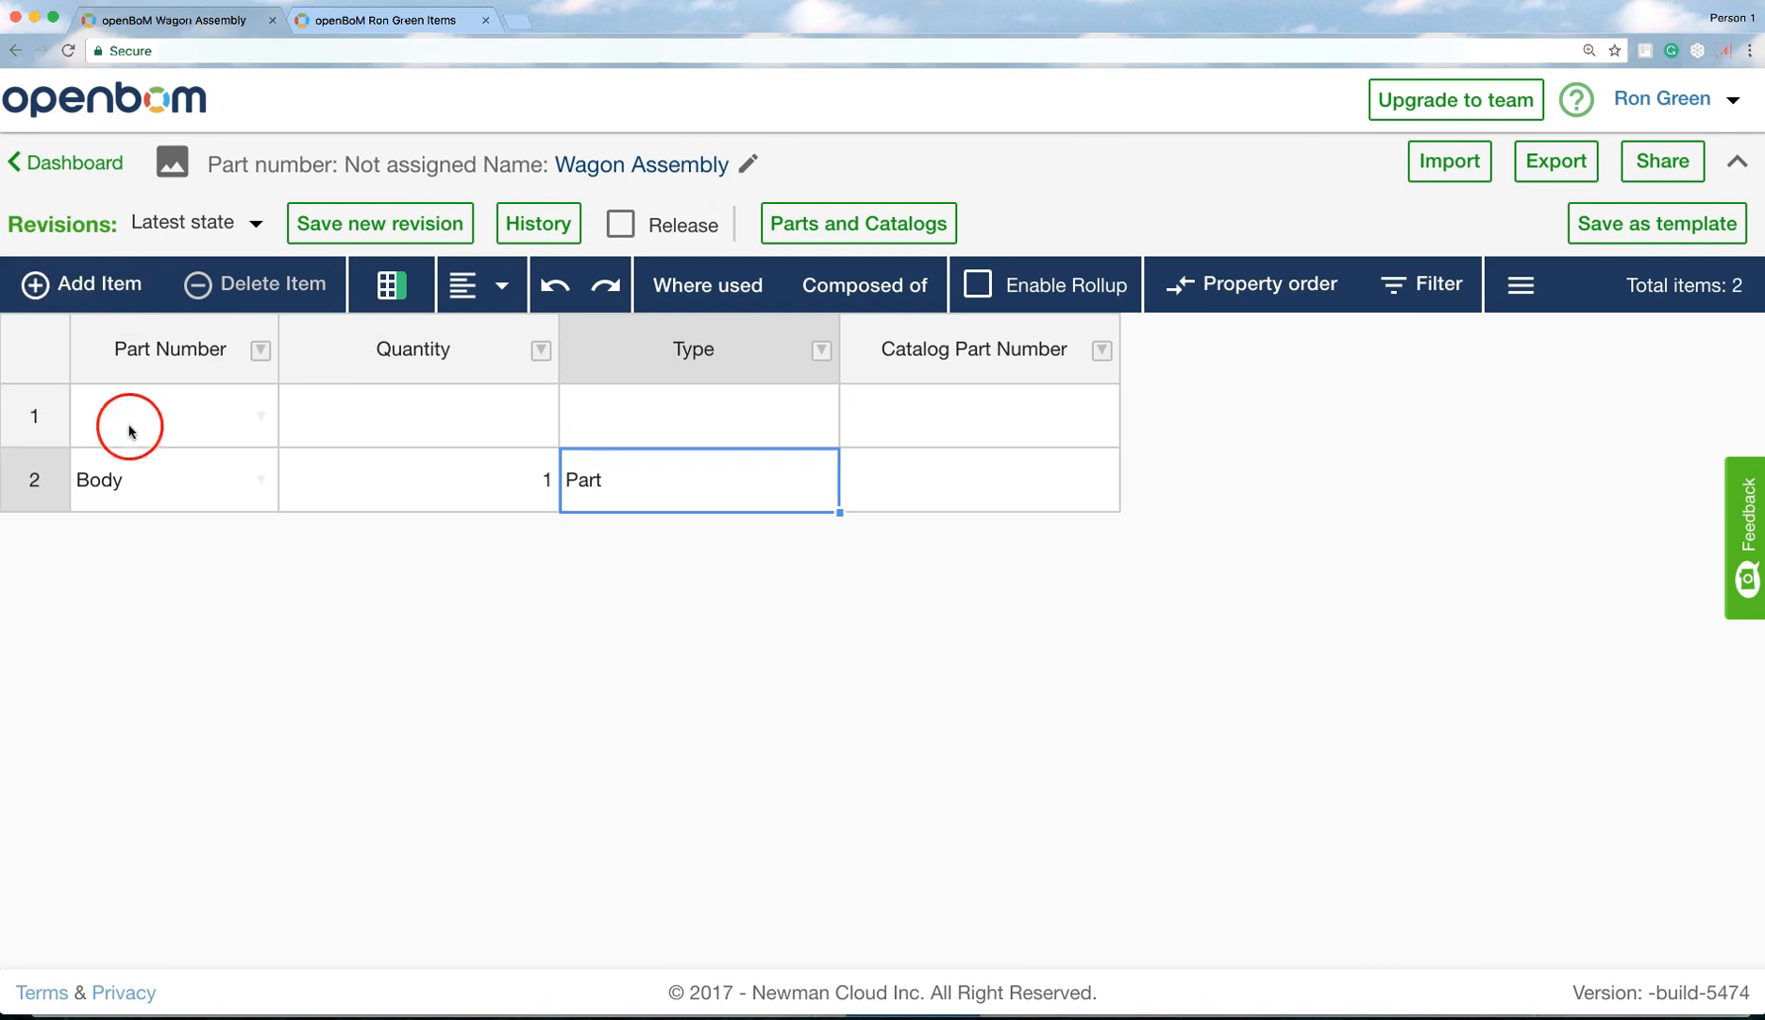
pyautogui.click(131, 433)
pyautogui.write('Motor')
pyautogui.click(390, 433)
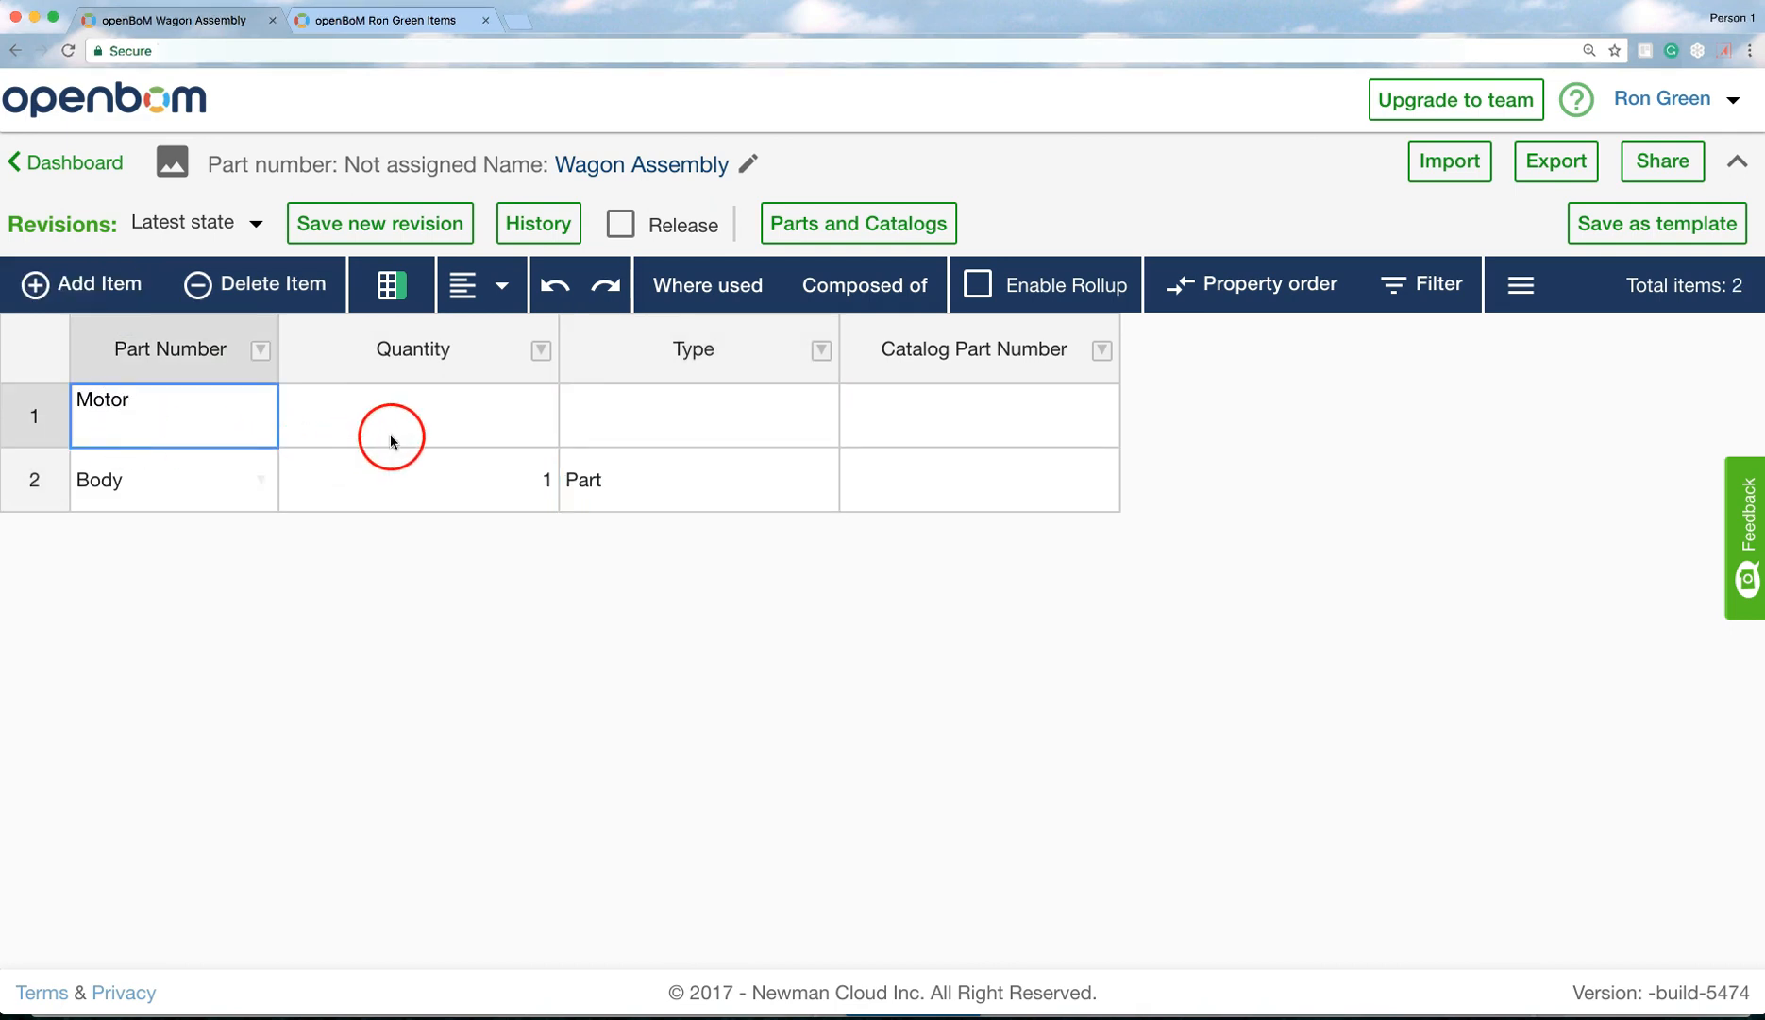
pyautogui.write('1')
pyautogui.click(597, 413)
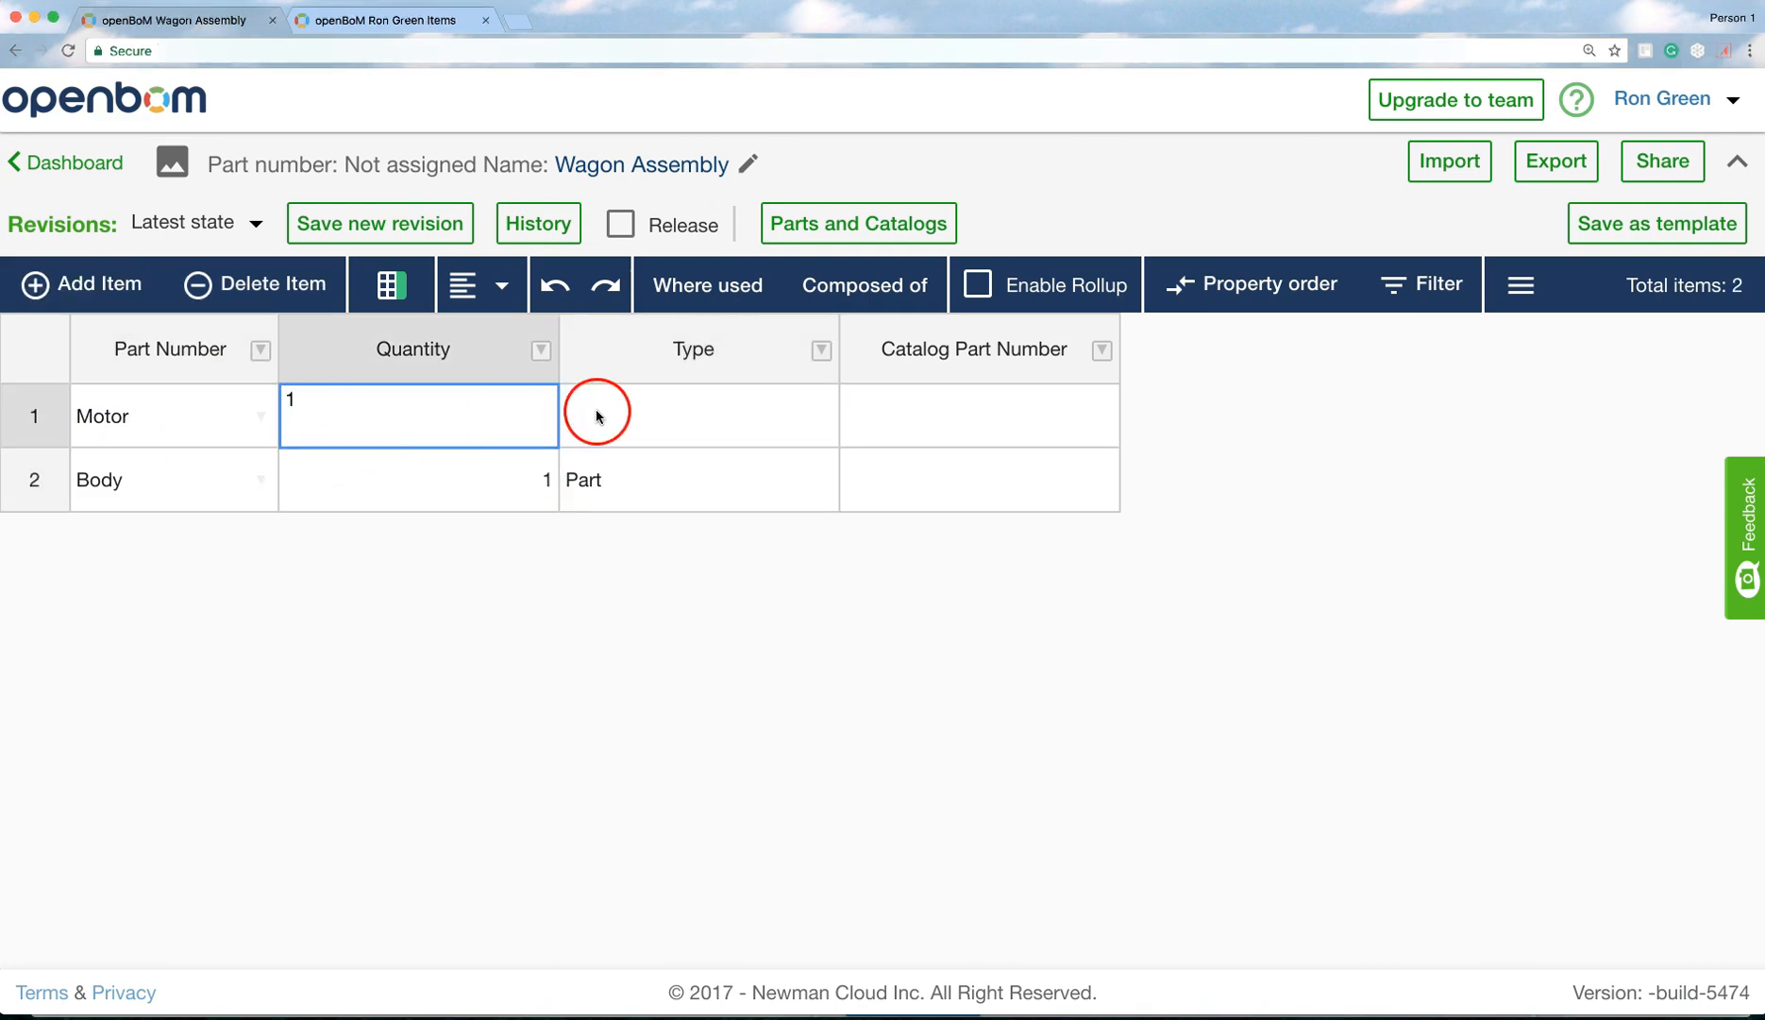
pyautogui.write('Part')
# Add a BOM item with part number Tire, quantity 4 and type Part.
pyautogui.click(99, 283)
pyautogui.click(142, 420)
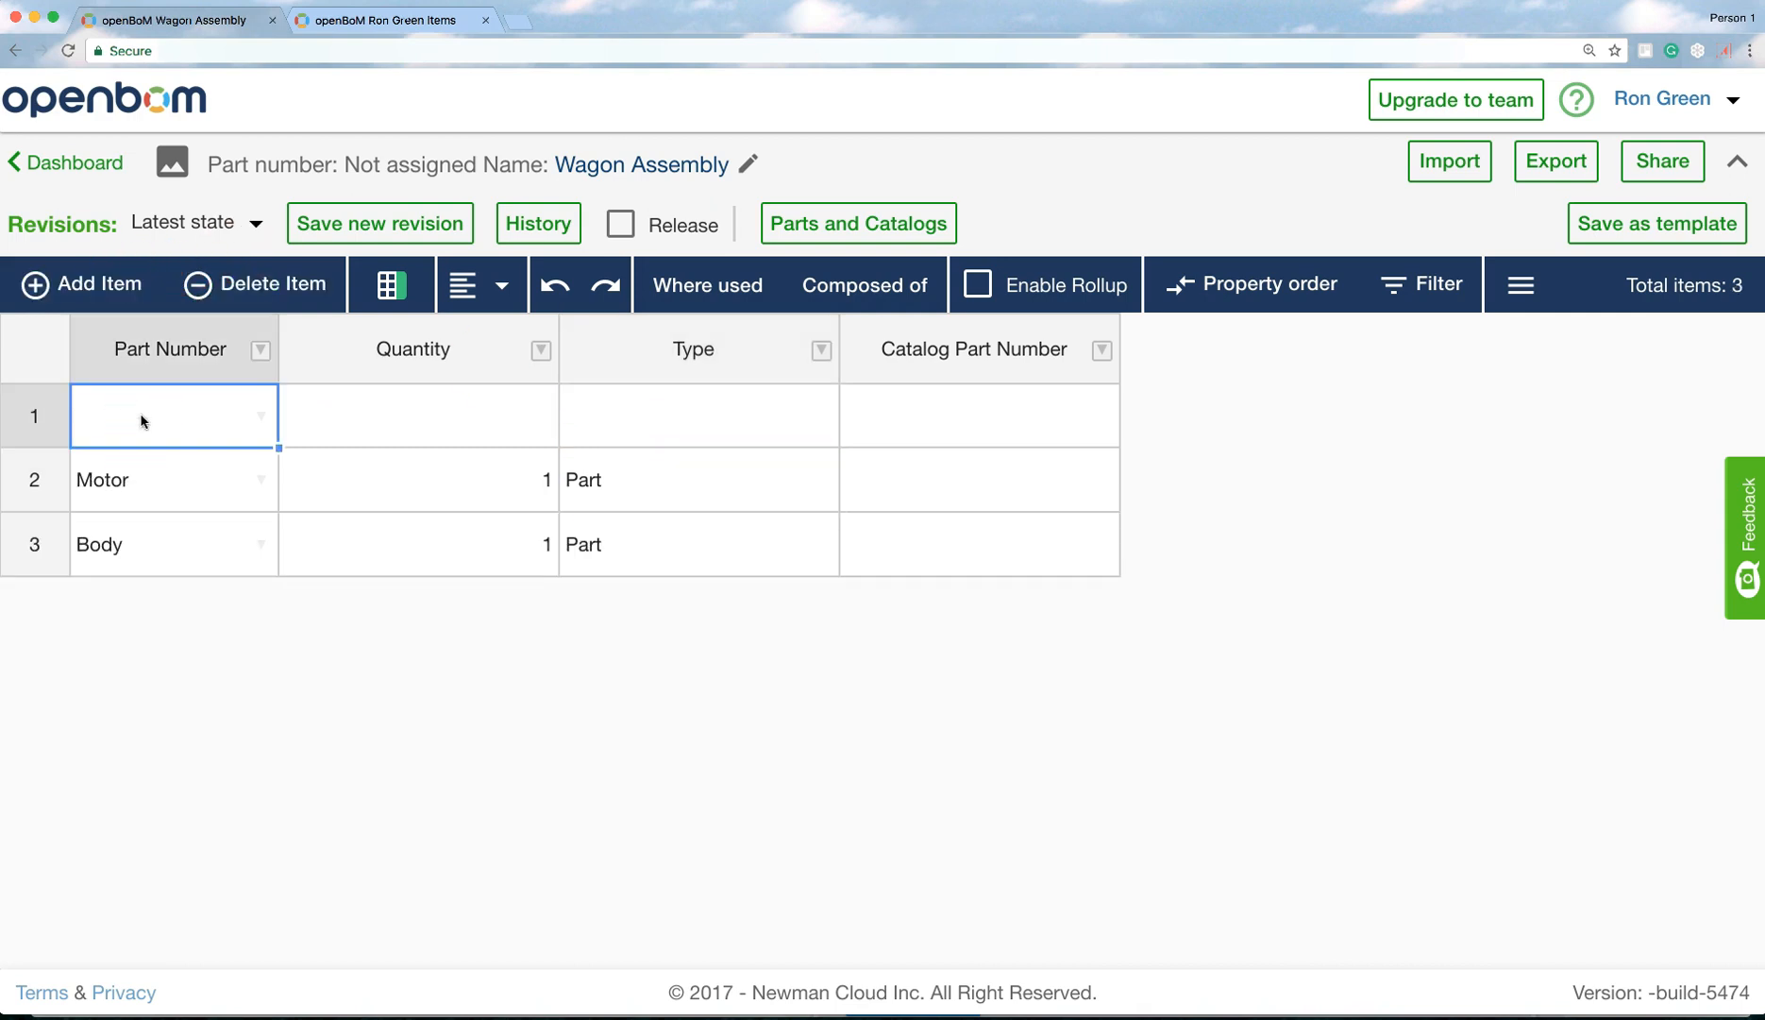
pyautogui.write('Tire')
pyautogui.click(504, 426)
pyautogui.write('4')
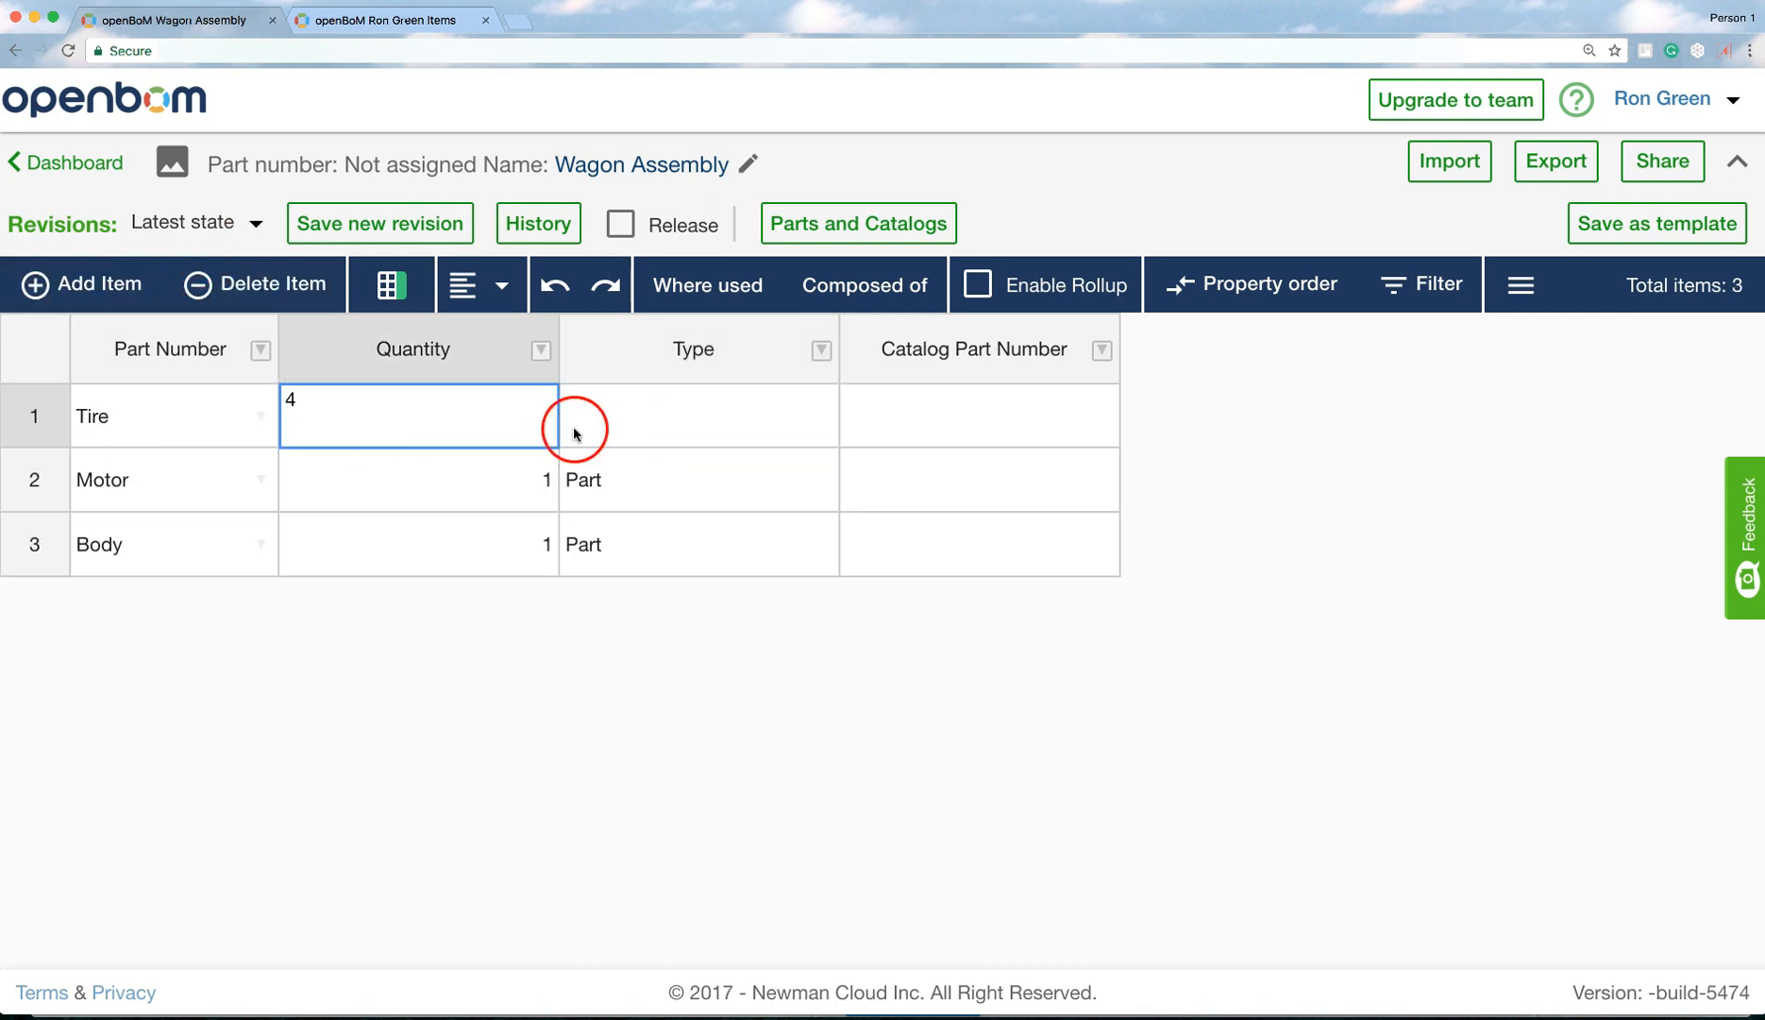
pyautogui.click(582, 426)
pyautogui.write('P')
pyautogui.click(860, 429)
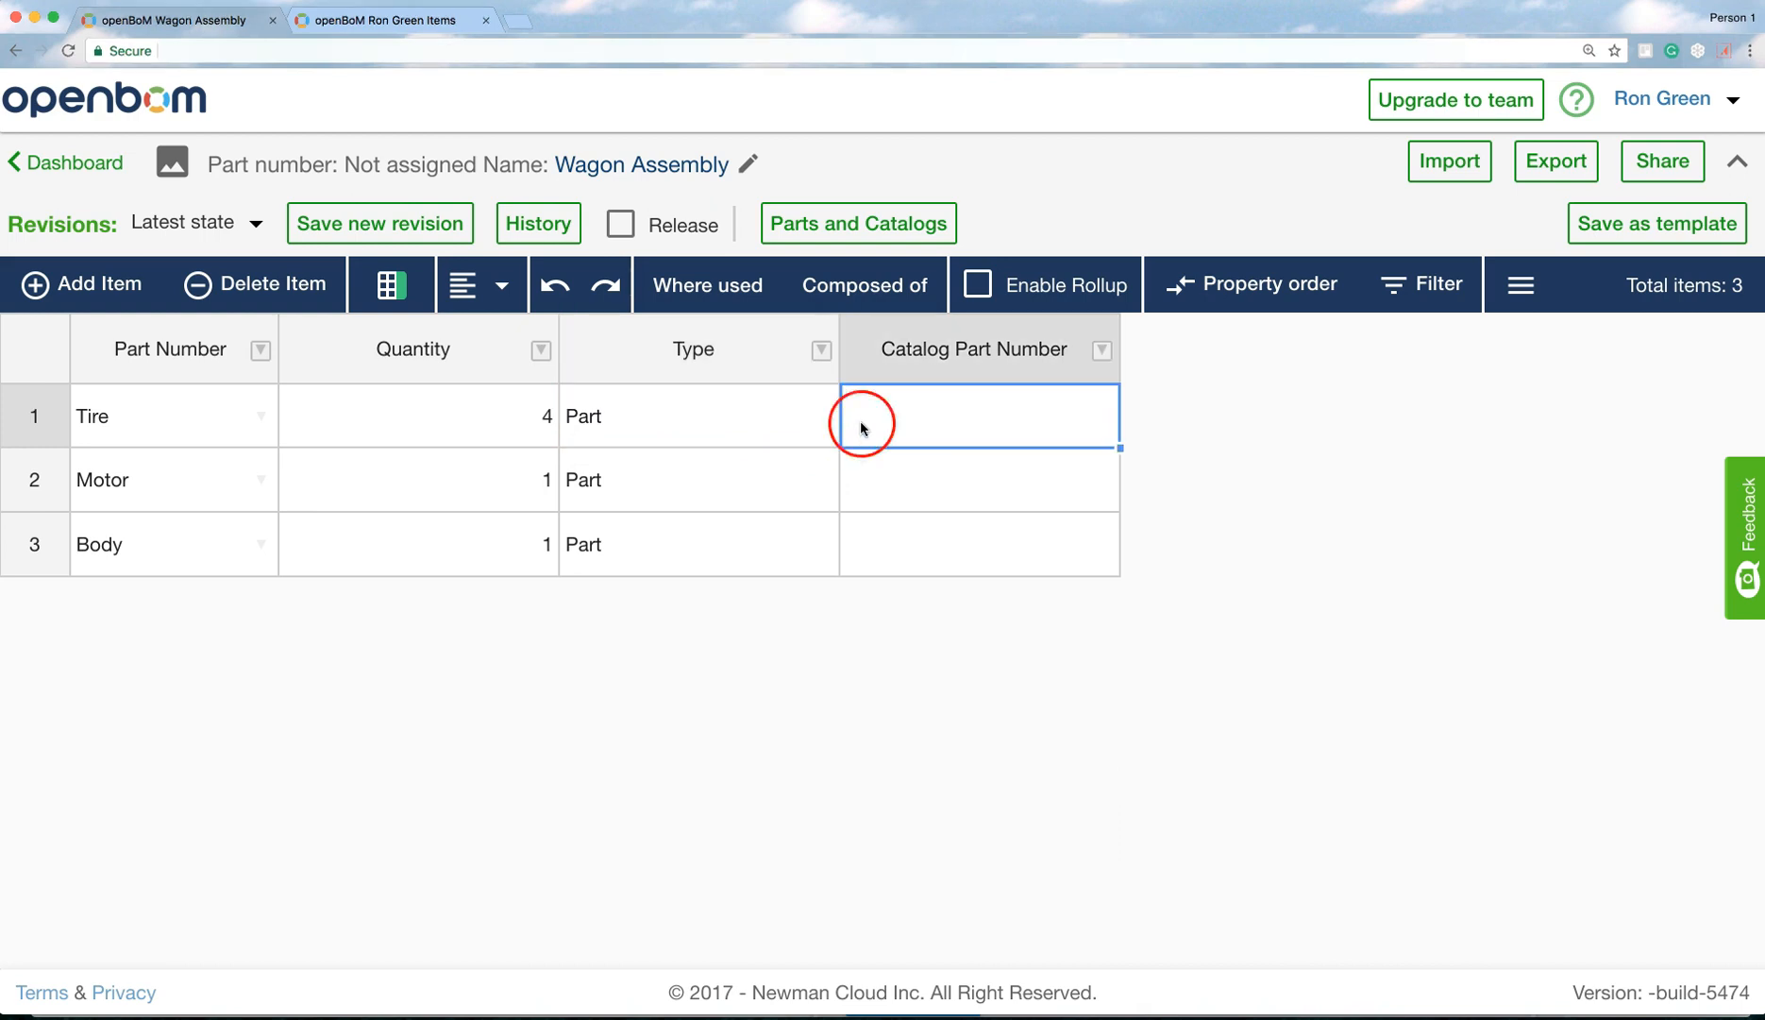
# Map the BOM to Catalog link to the Catalog Part Number property in the Parts and Catalogs configuration.
pyautogui.click(827, 230)
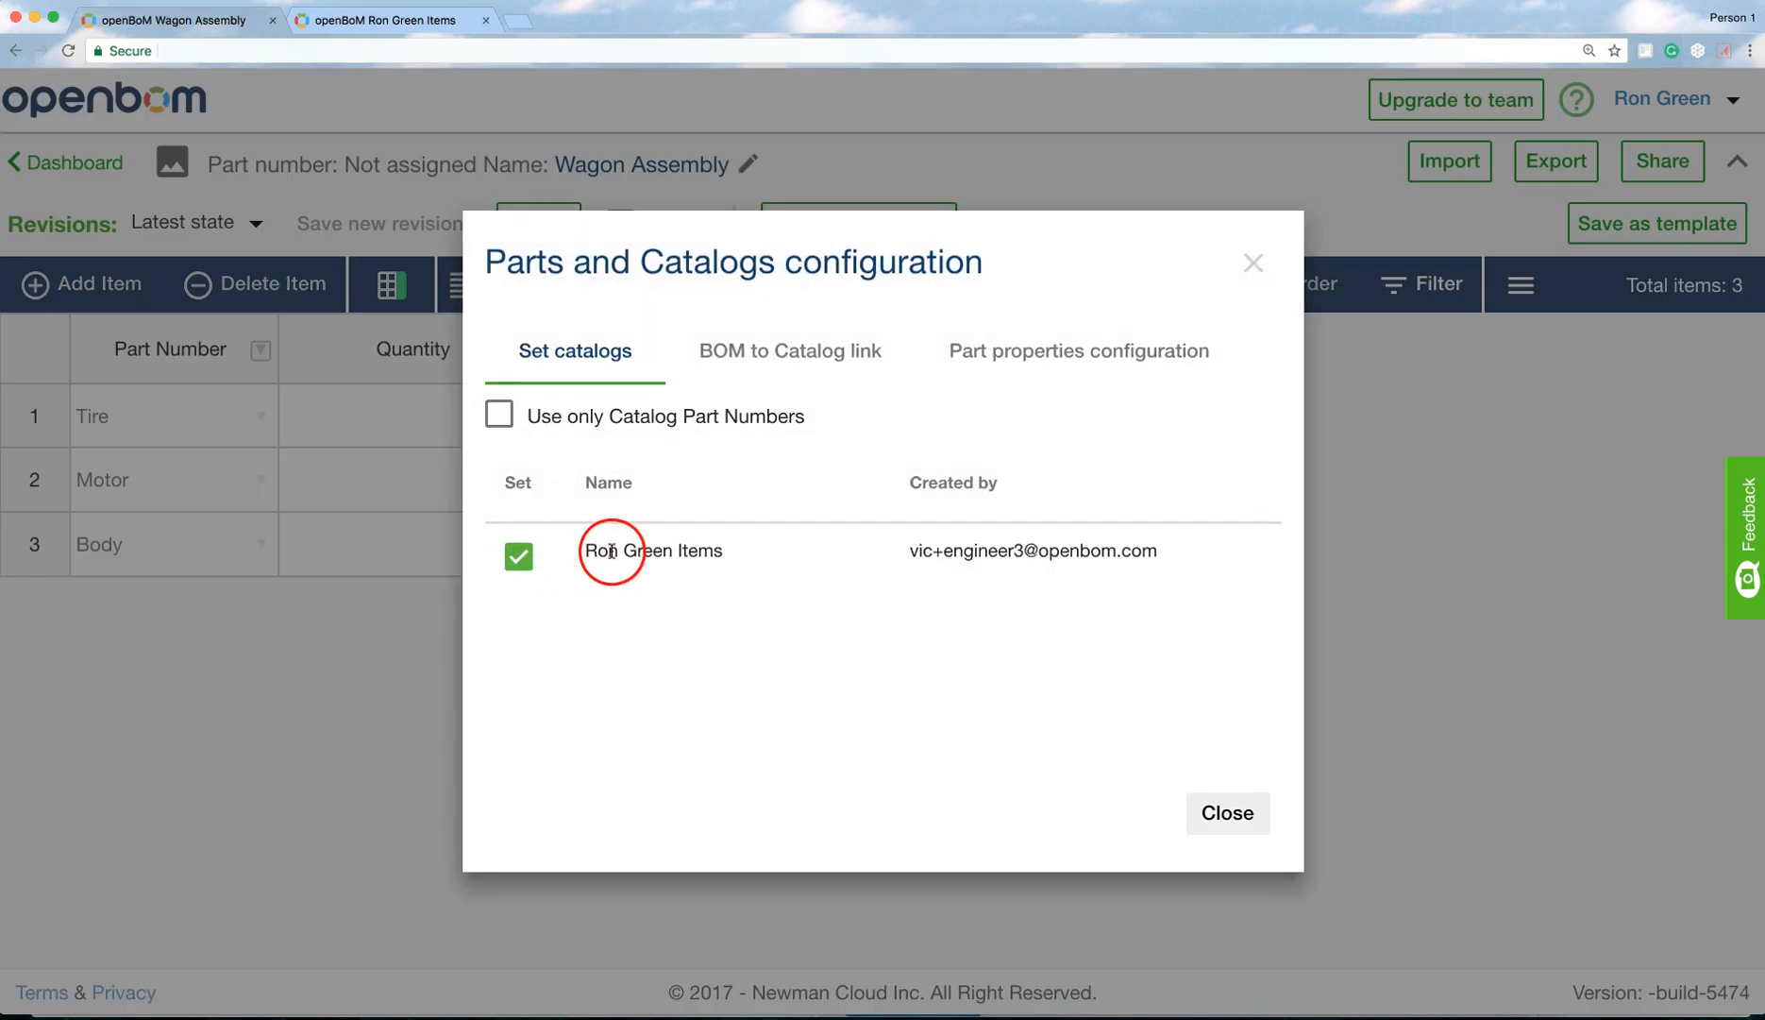
pyautogui.click(725, 357)
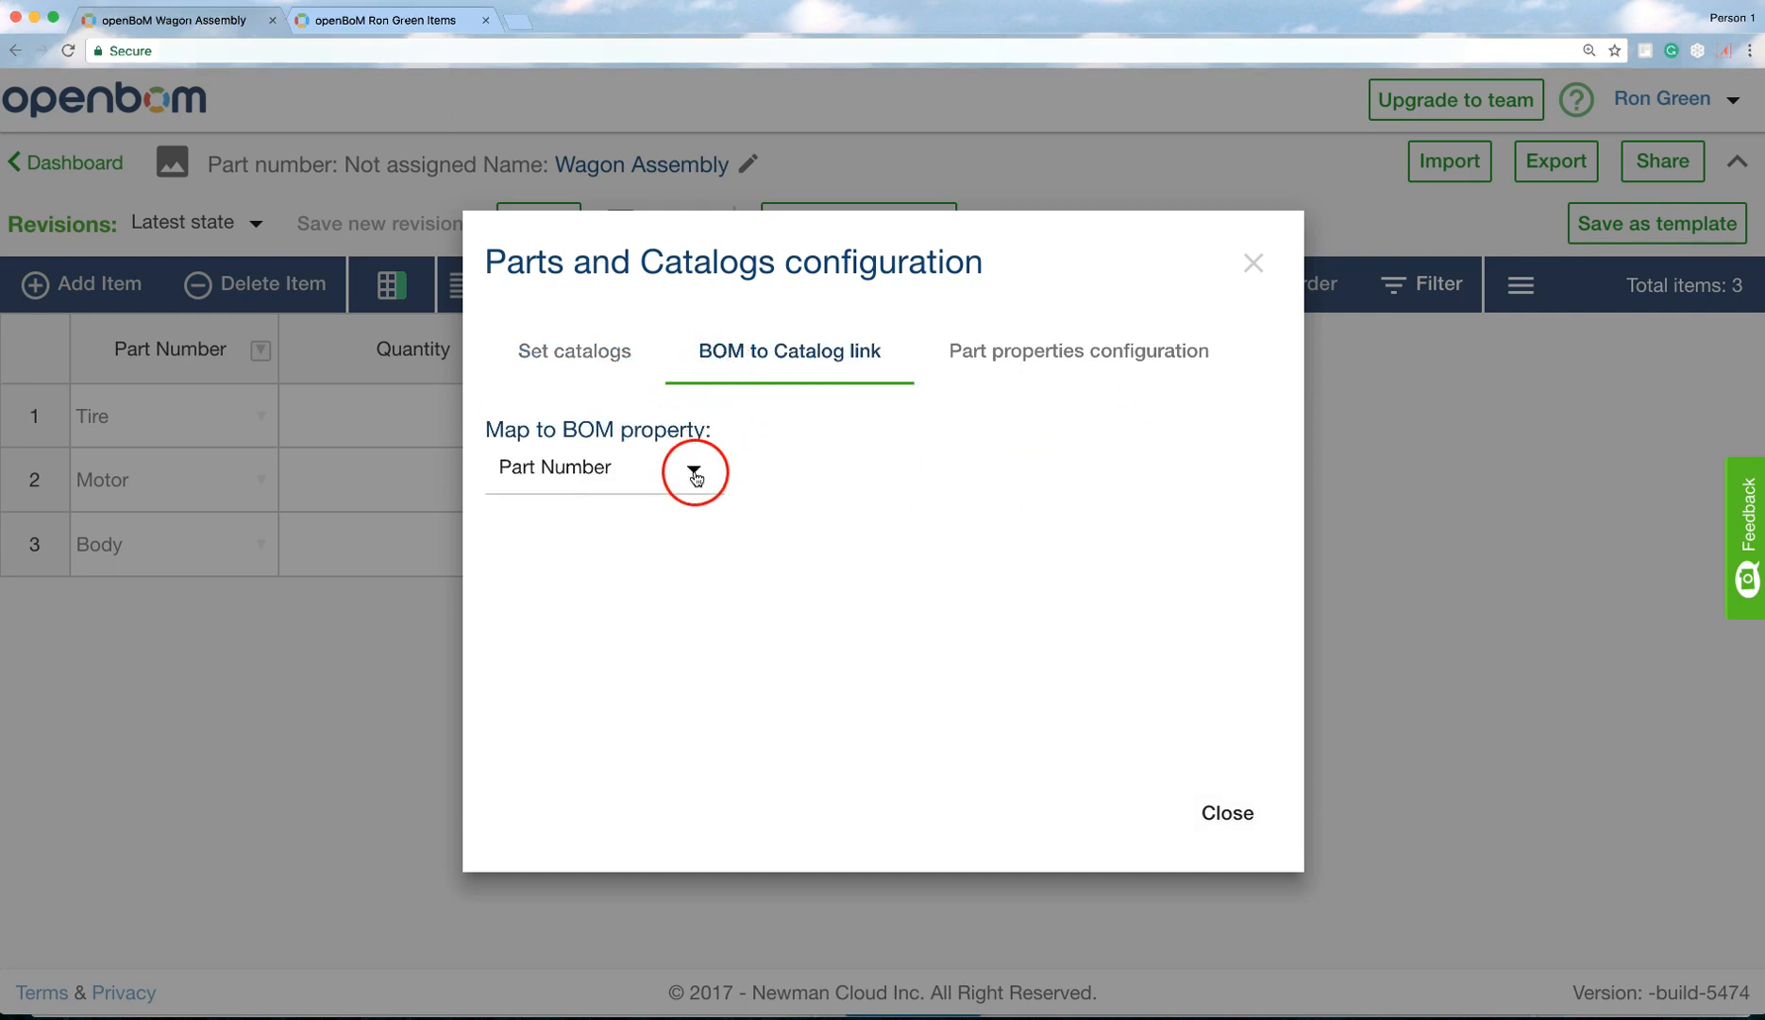
pyautogui.click(695, 472)
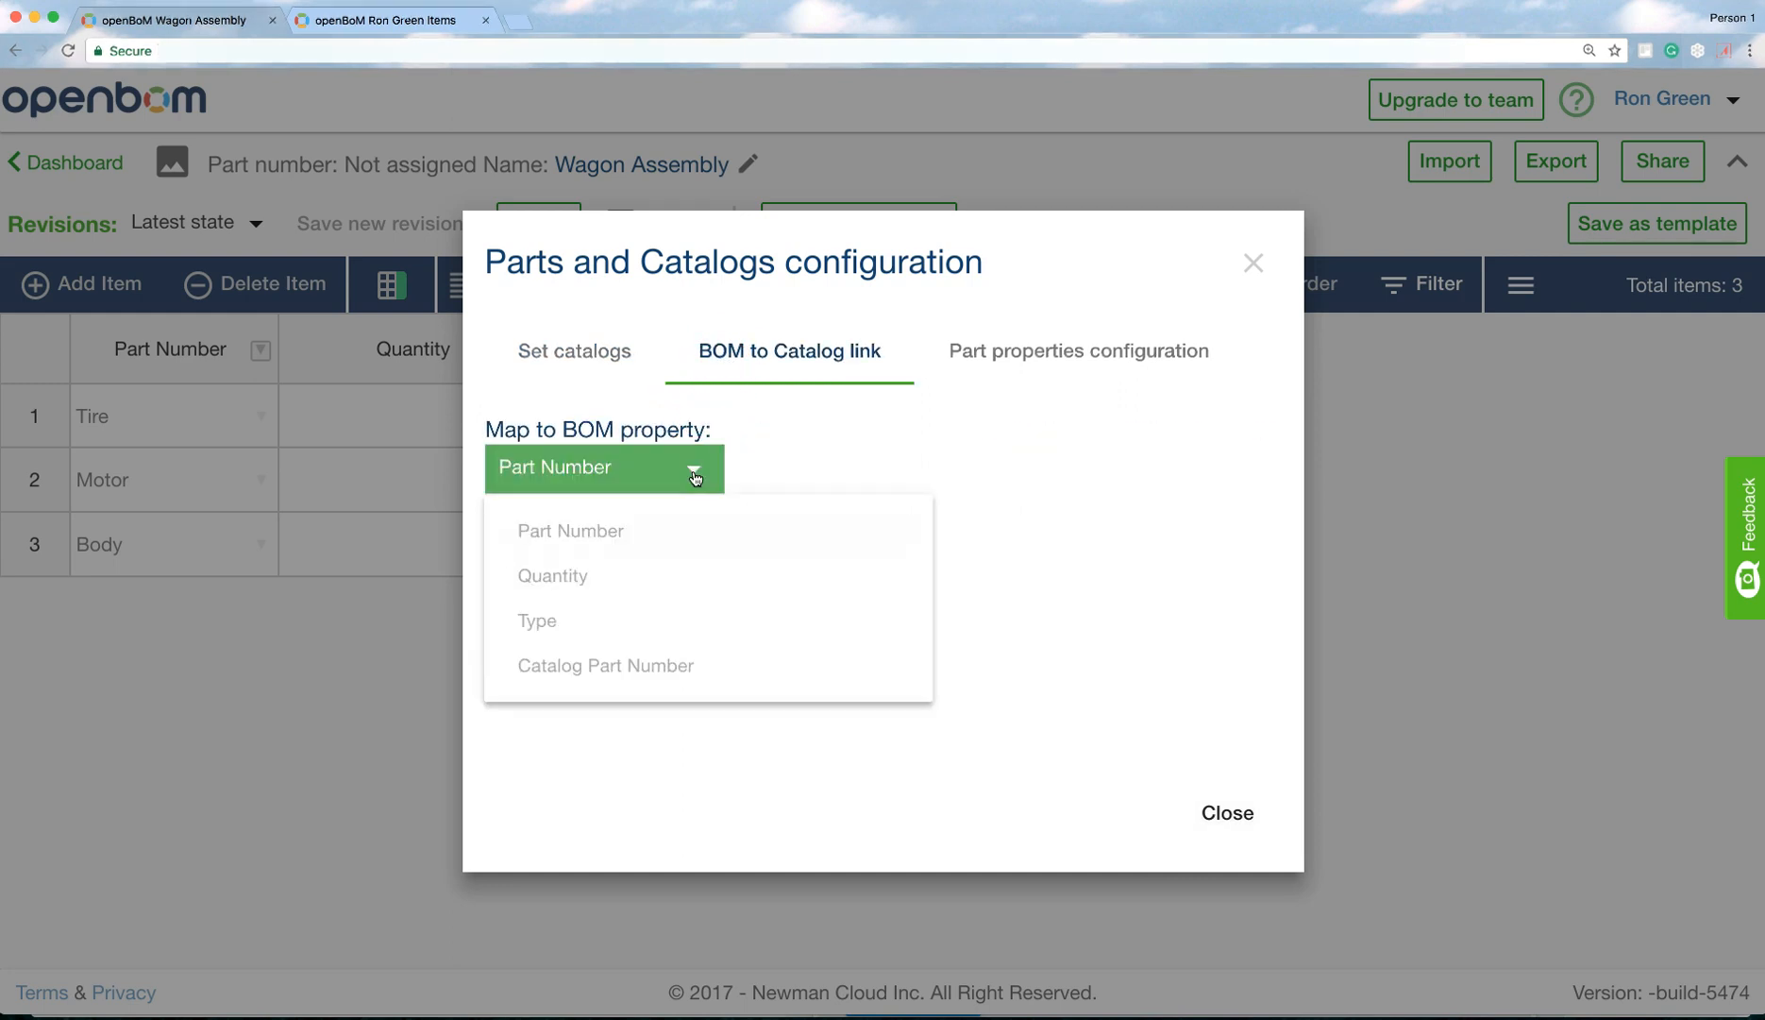
pyautogui.click(647, 662)
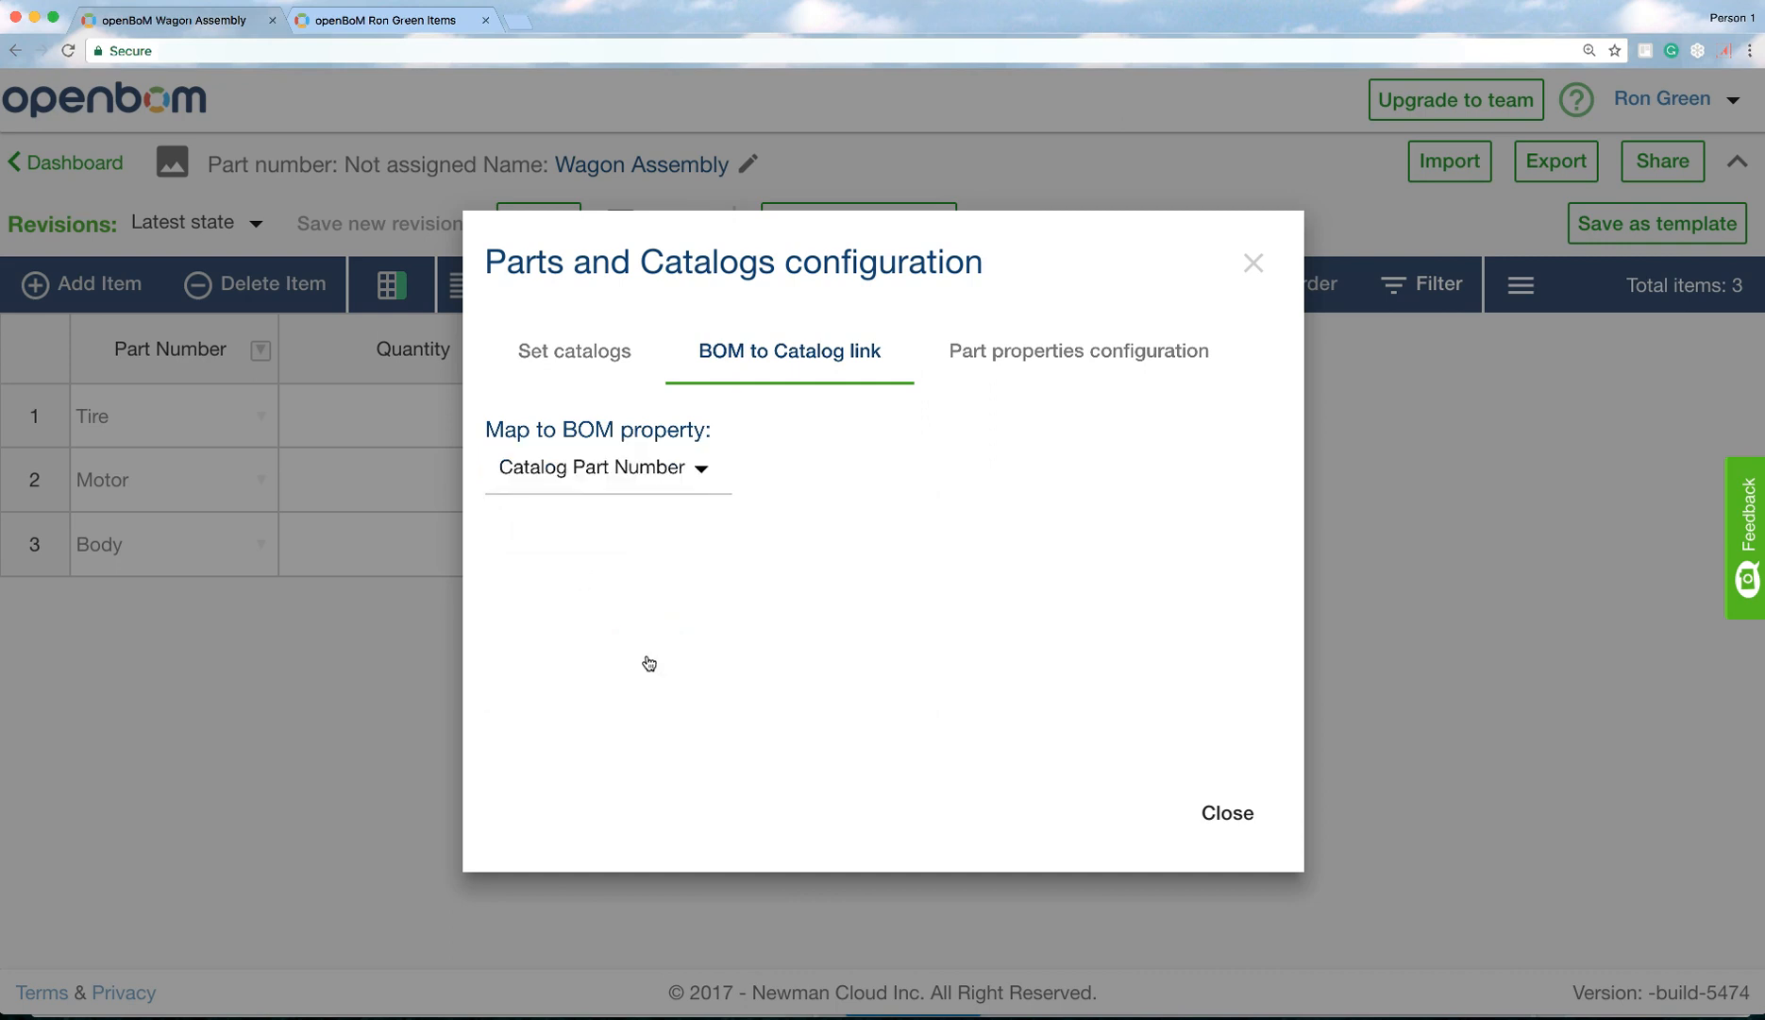
pyautogui.click(1209, 812)
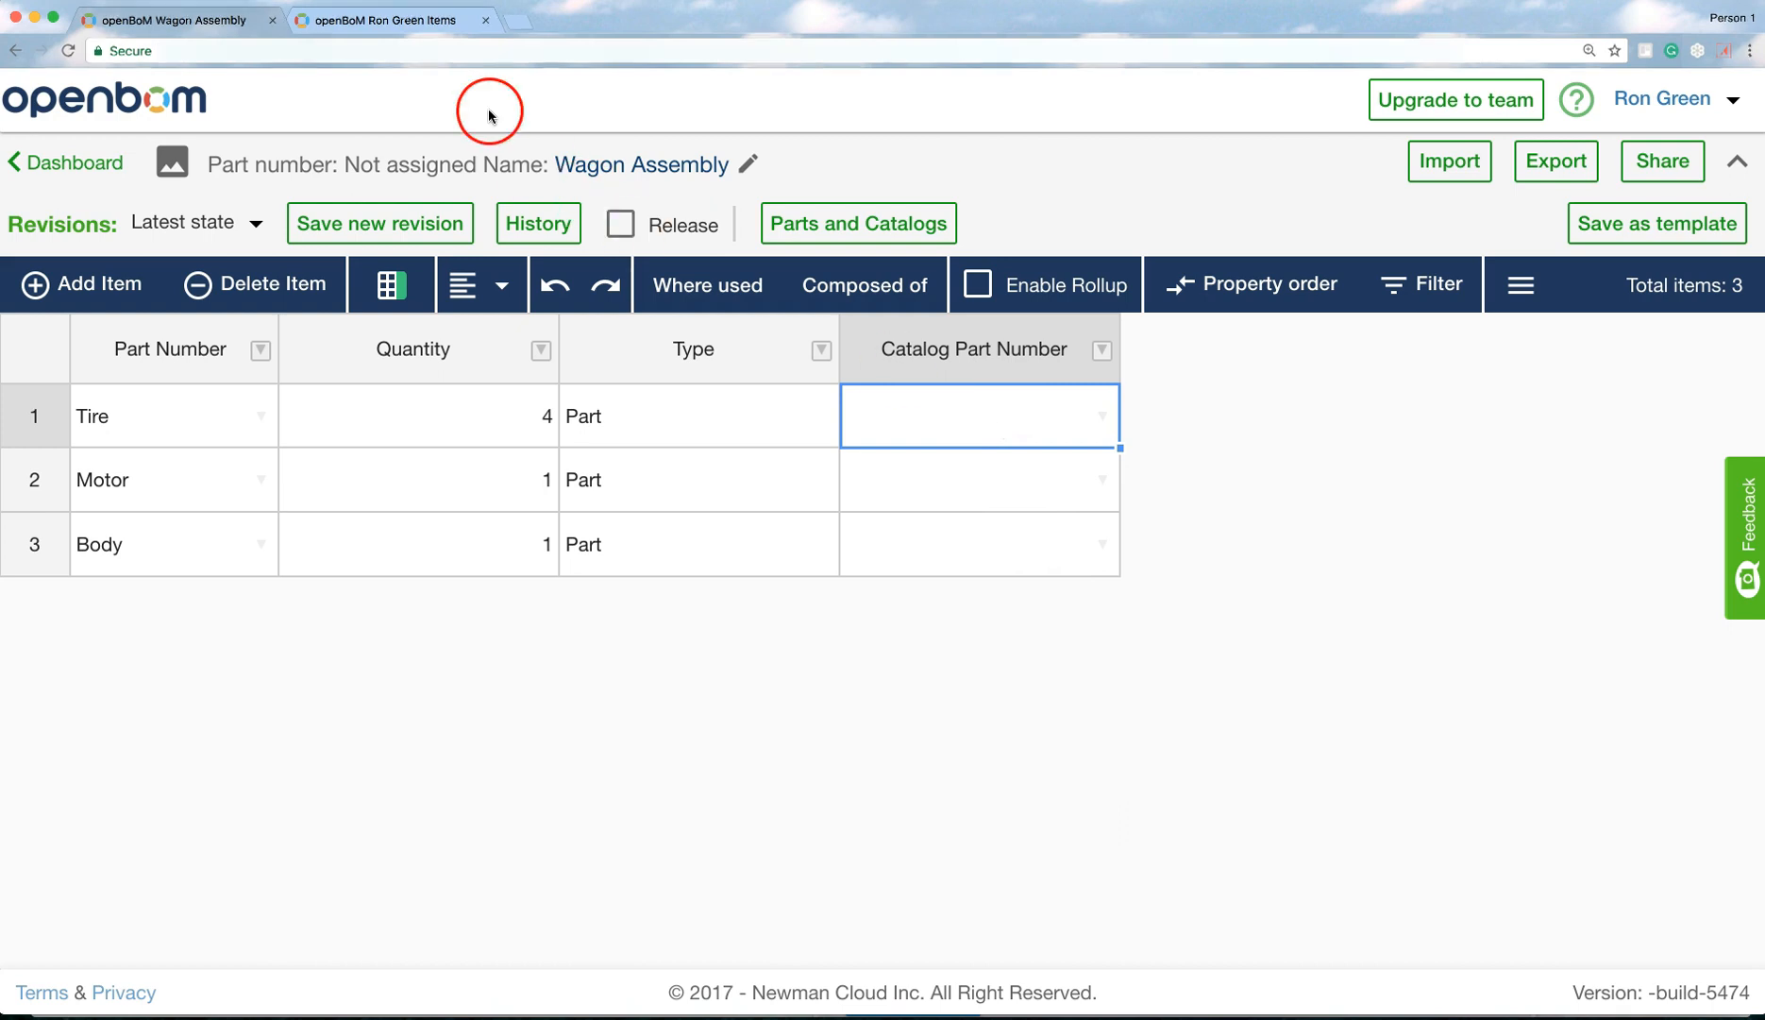
# Switch to the items catalog and disable unique part numbers in its Part Number Setup.
pyautogui.click(412, 23)
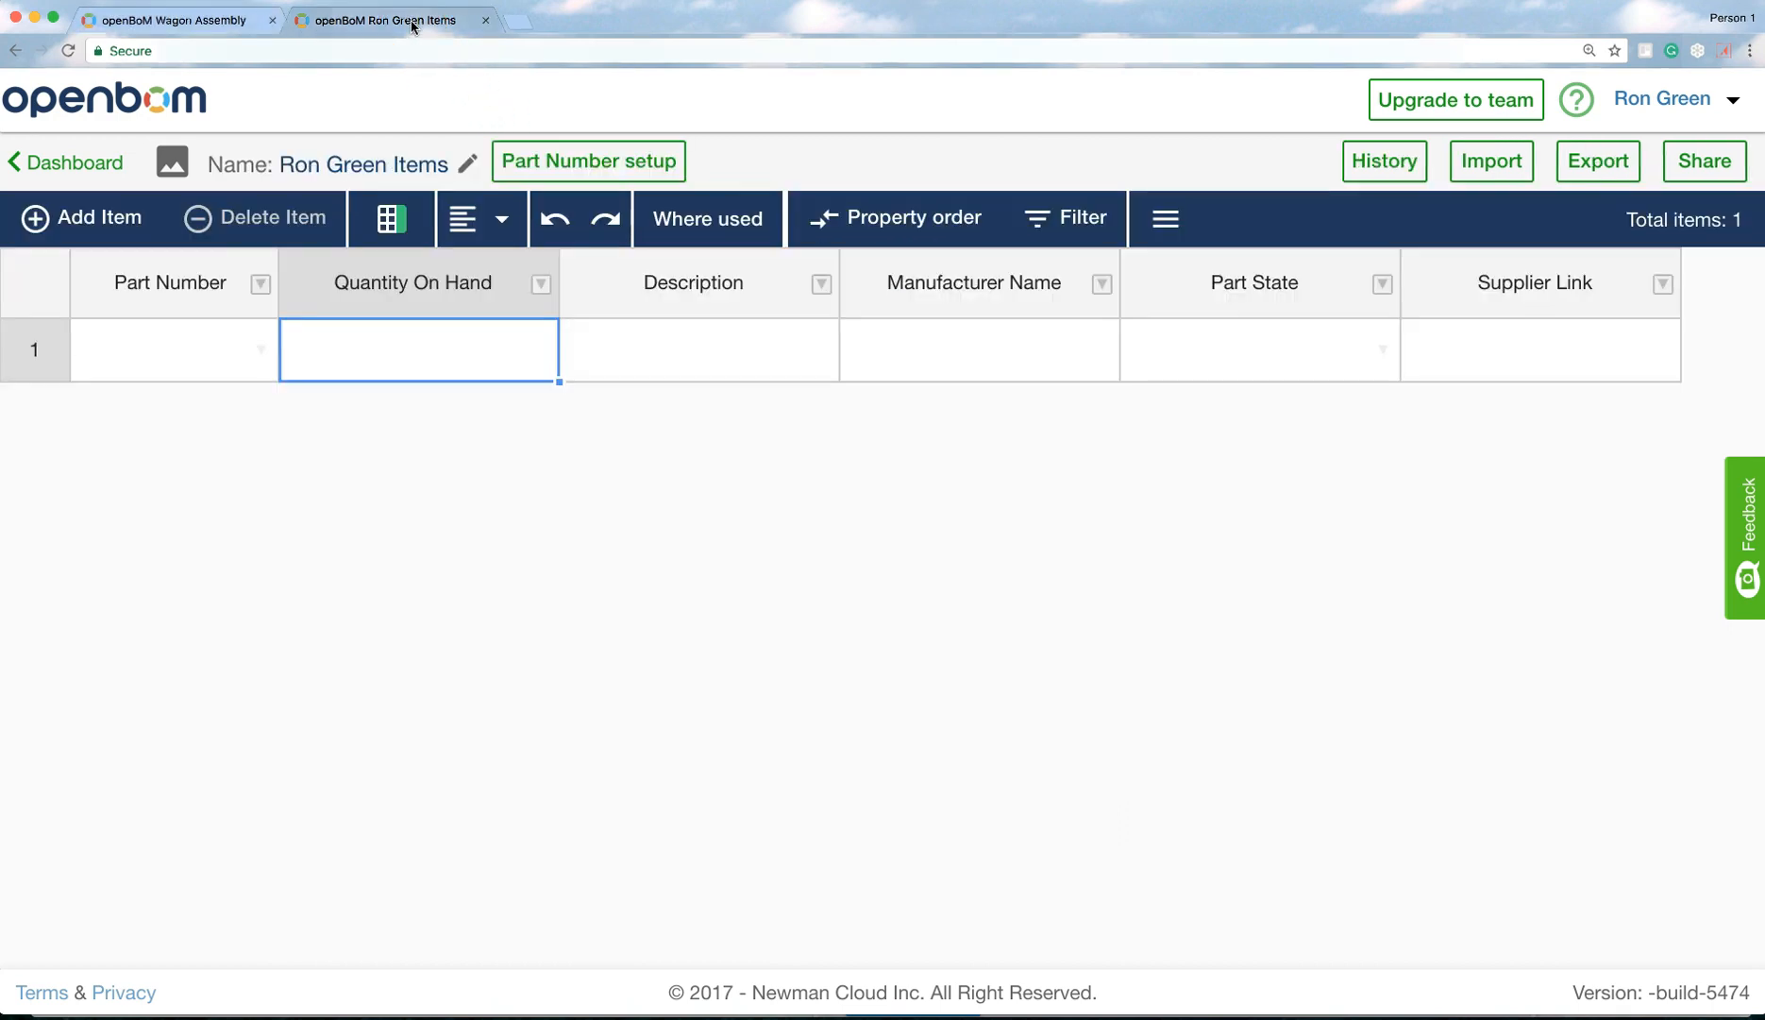
pyautogui.click(570, 160)
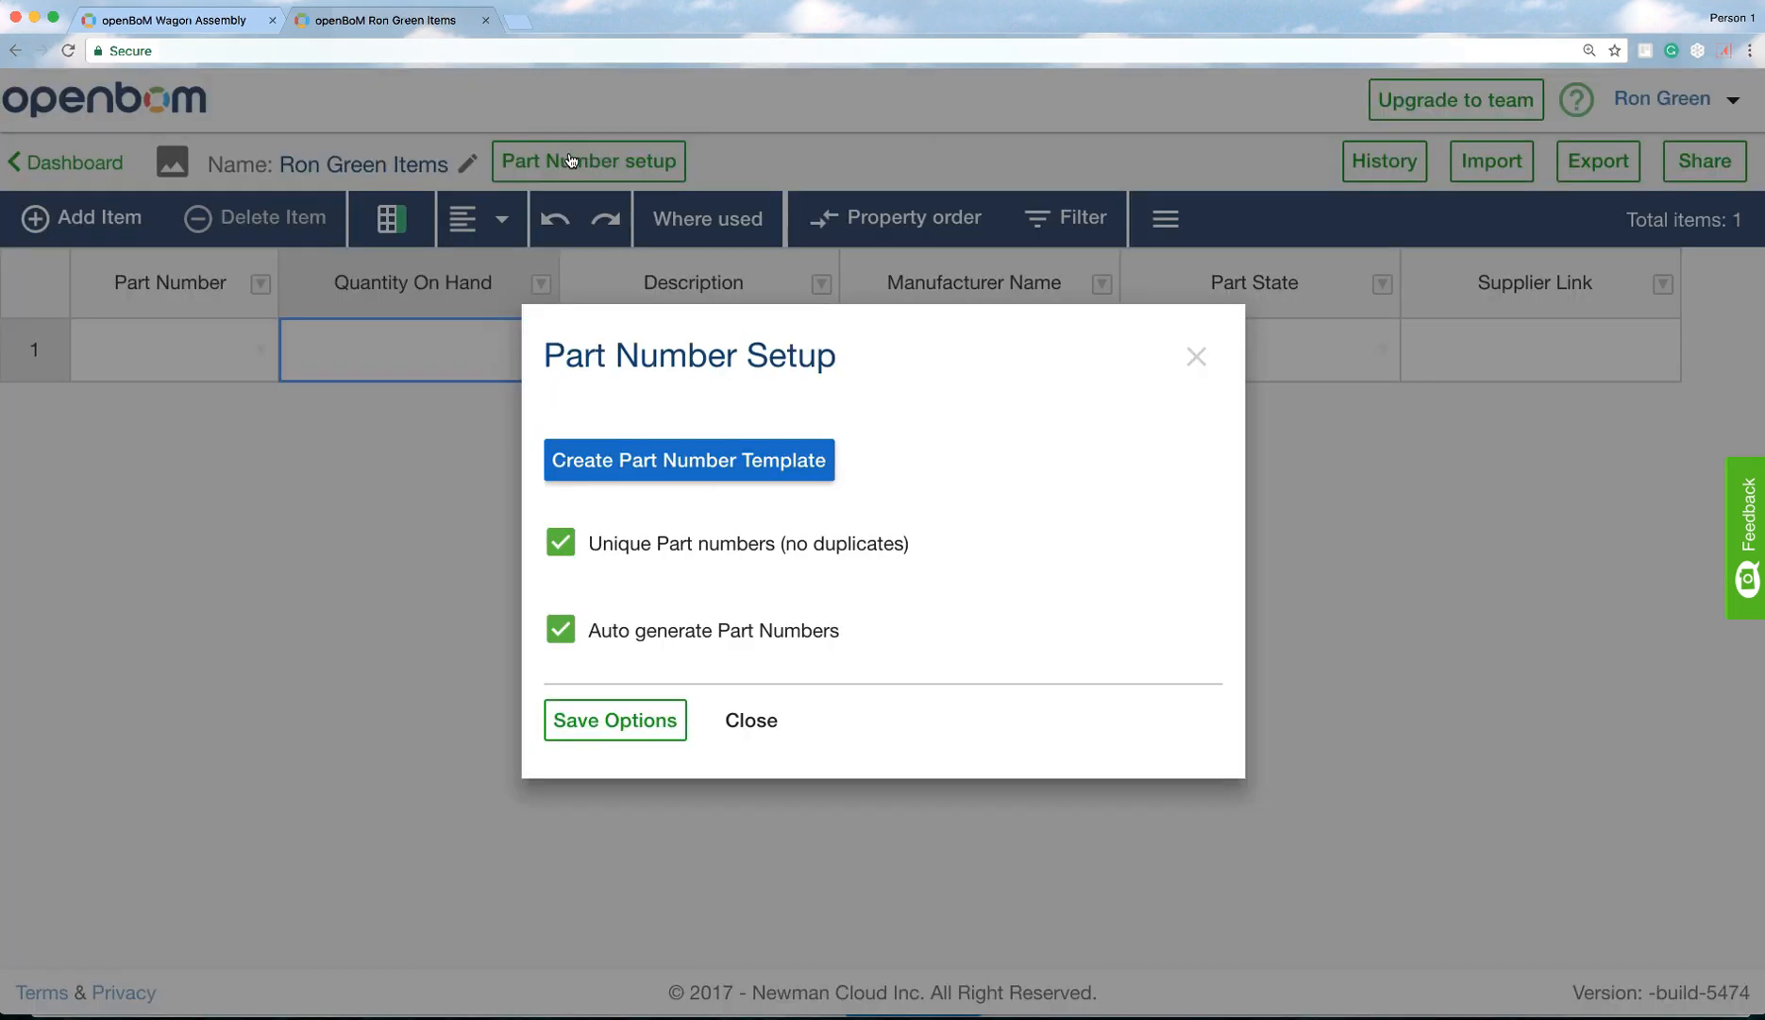
pyautogui.click(561, 542)
# Create and save a part number template with a range starting at 001, increment 10 and end 999.
pyautogui.click(611, 458)
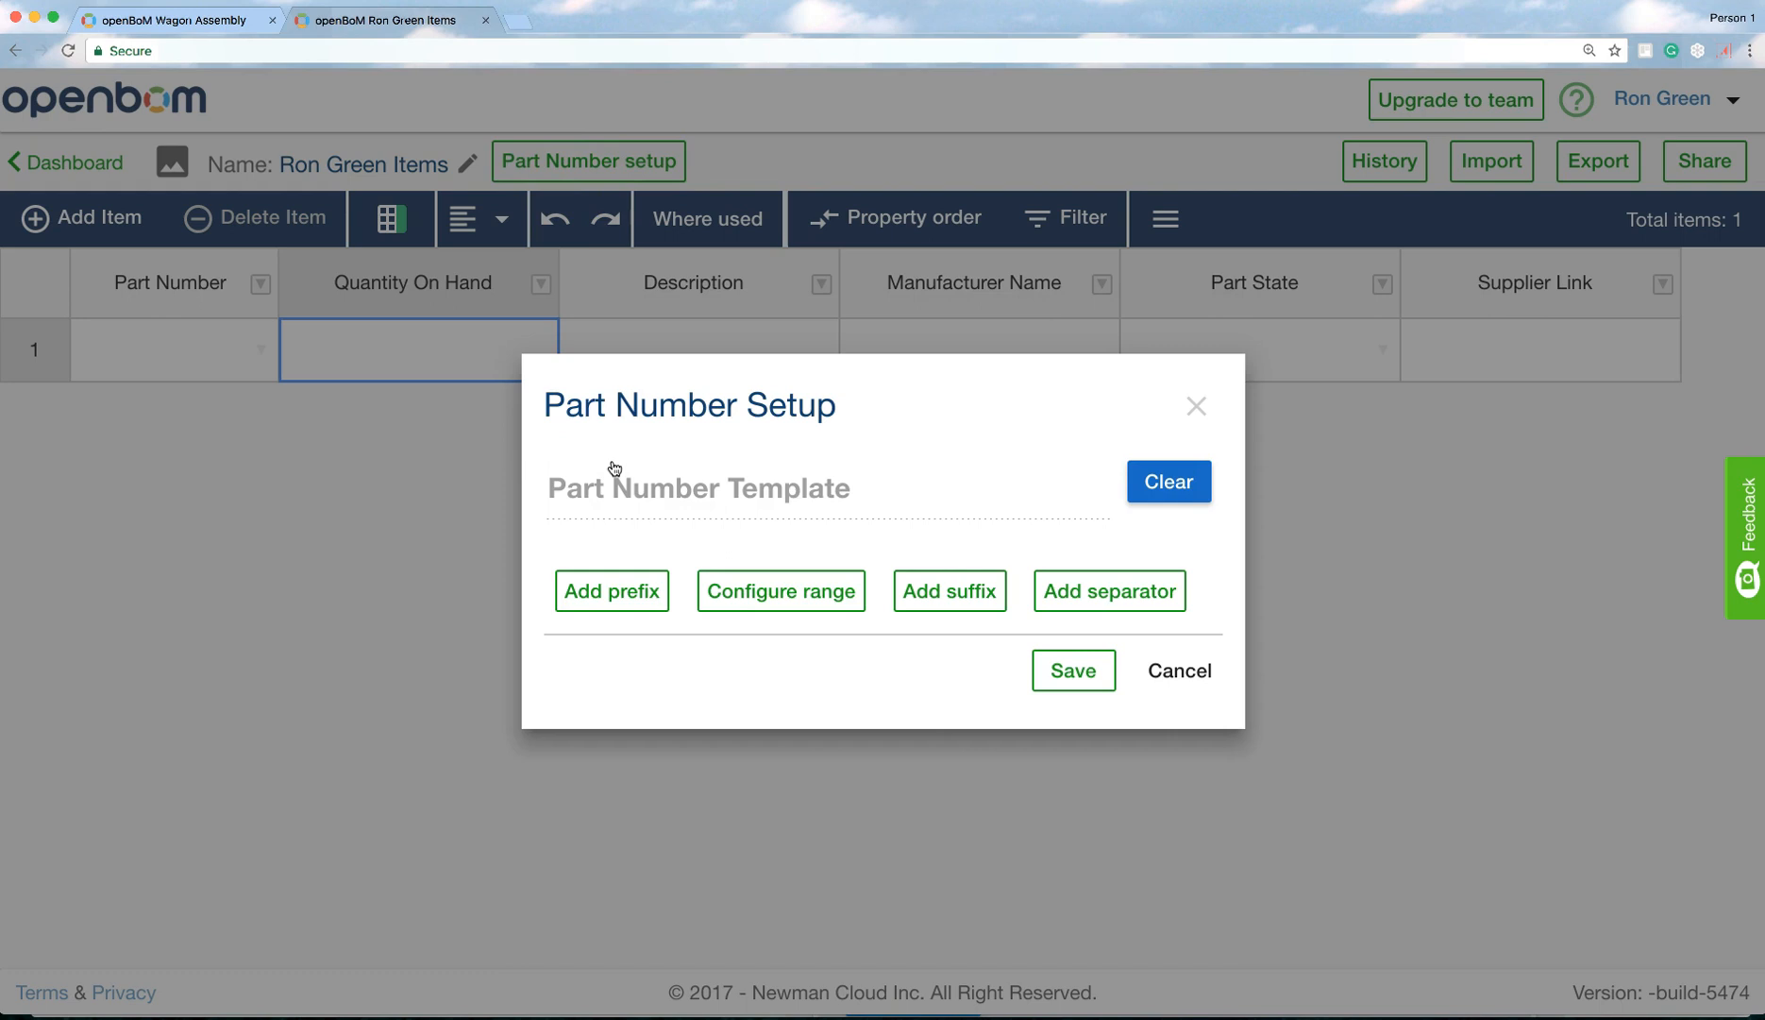
pyautogui.click(752, 595)
pyautogui.click(632, 578)
pyautogui.write('001')
pyautogui.click(789, 579)
pyautogui.write('10')
pyautogui.click(924, 582)
pyautogui.write('999')
pyautogui.click(1057, 570)
pyautogui.click(1054, 674)
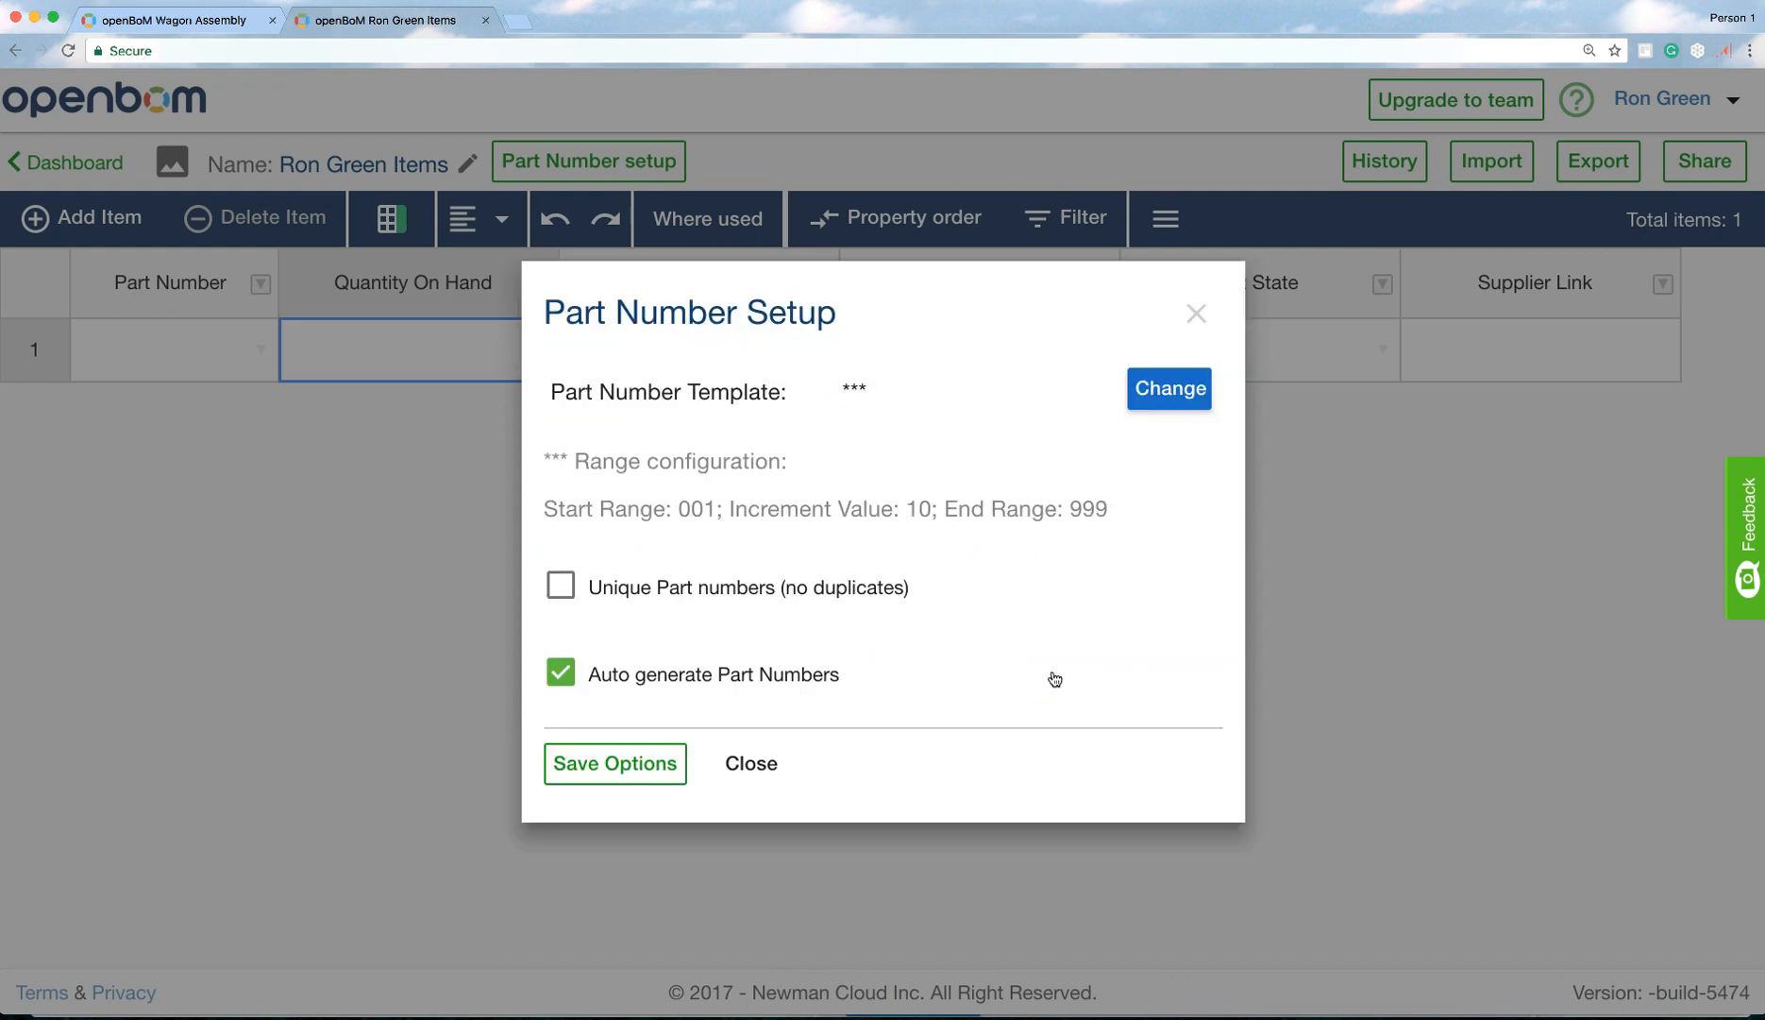
# Save the part number options with automatic generation enabled and return to the Wagon Assembly BOM.
pyautogui.click(648, 762)
pyautogui.click(664, 614)
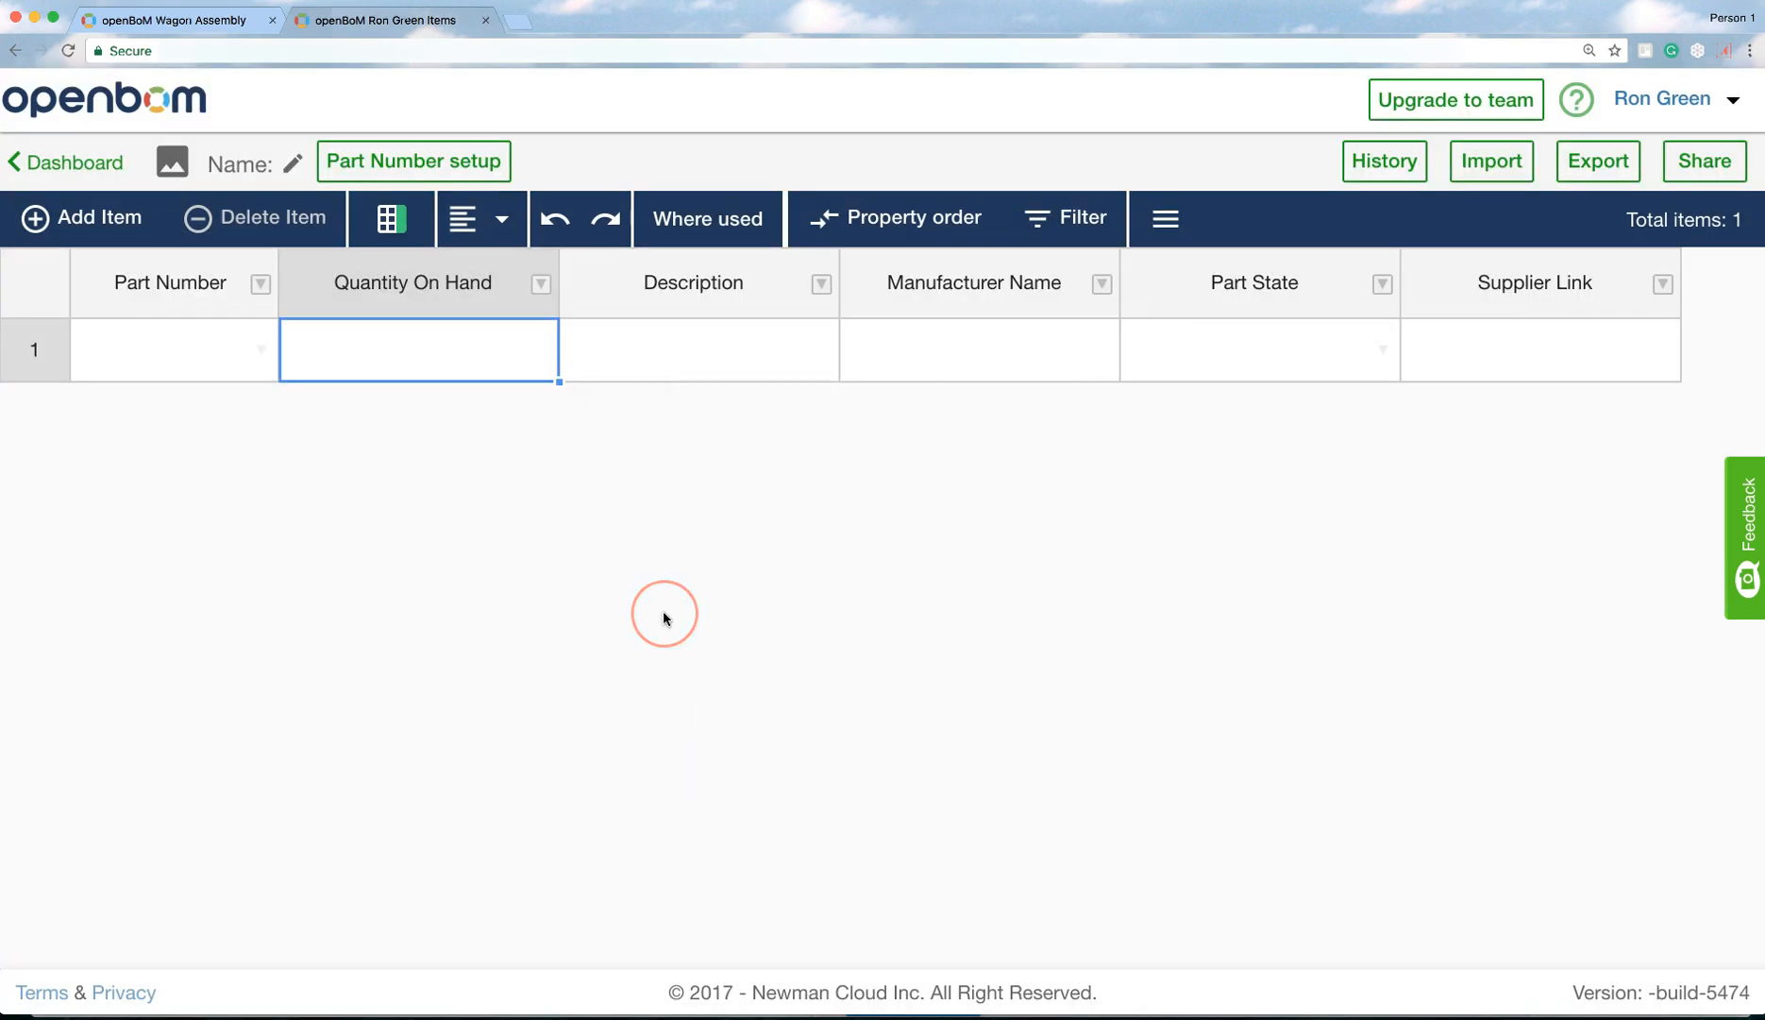
pyautogui.click(208, 26)
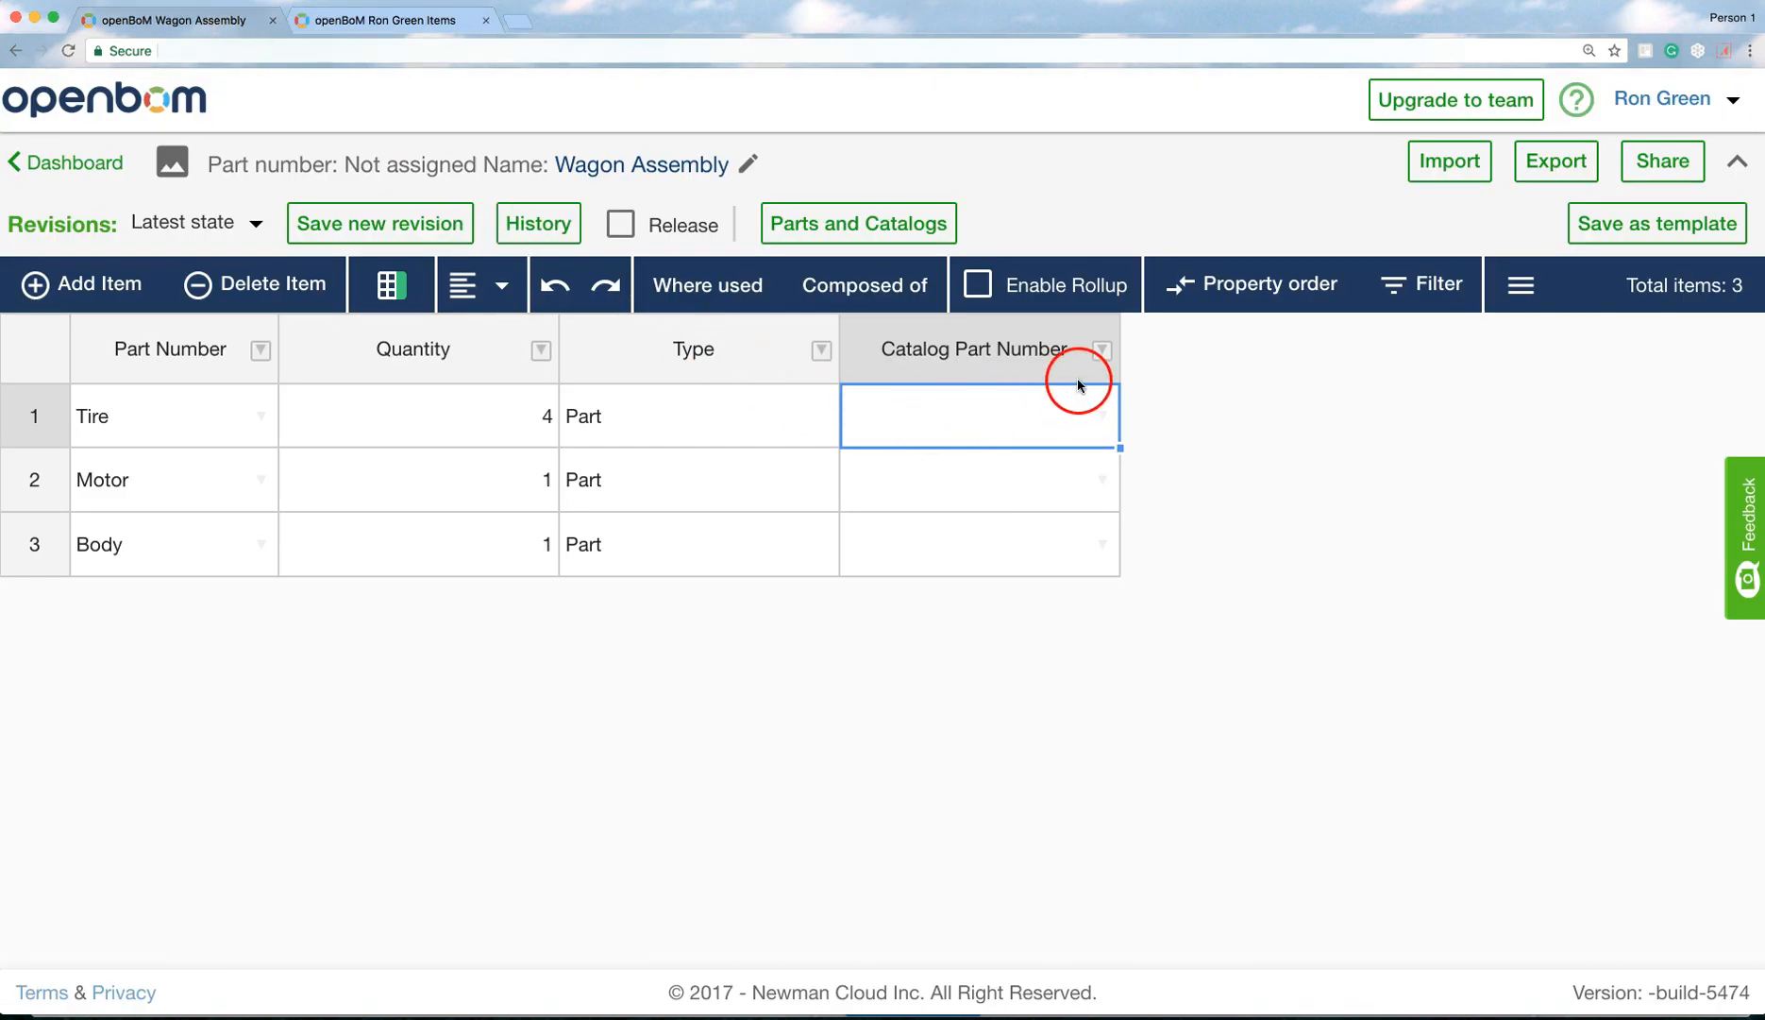
# Show the part catalog properties for the Tire row and create its new part in the items catalog.
pyautogui.click(1534, 288)
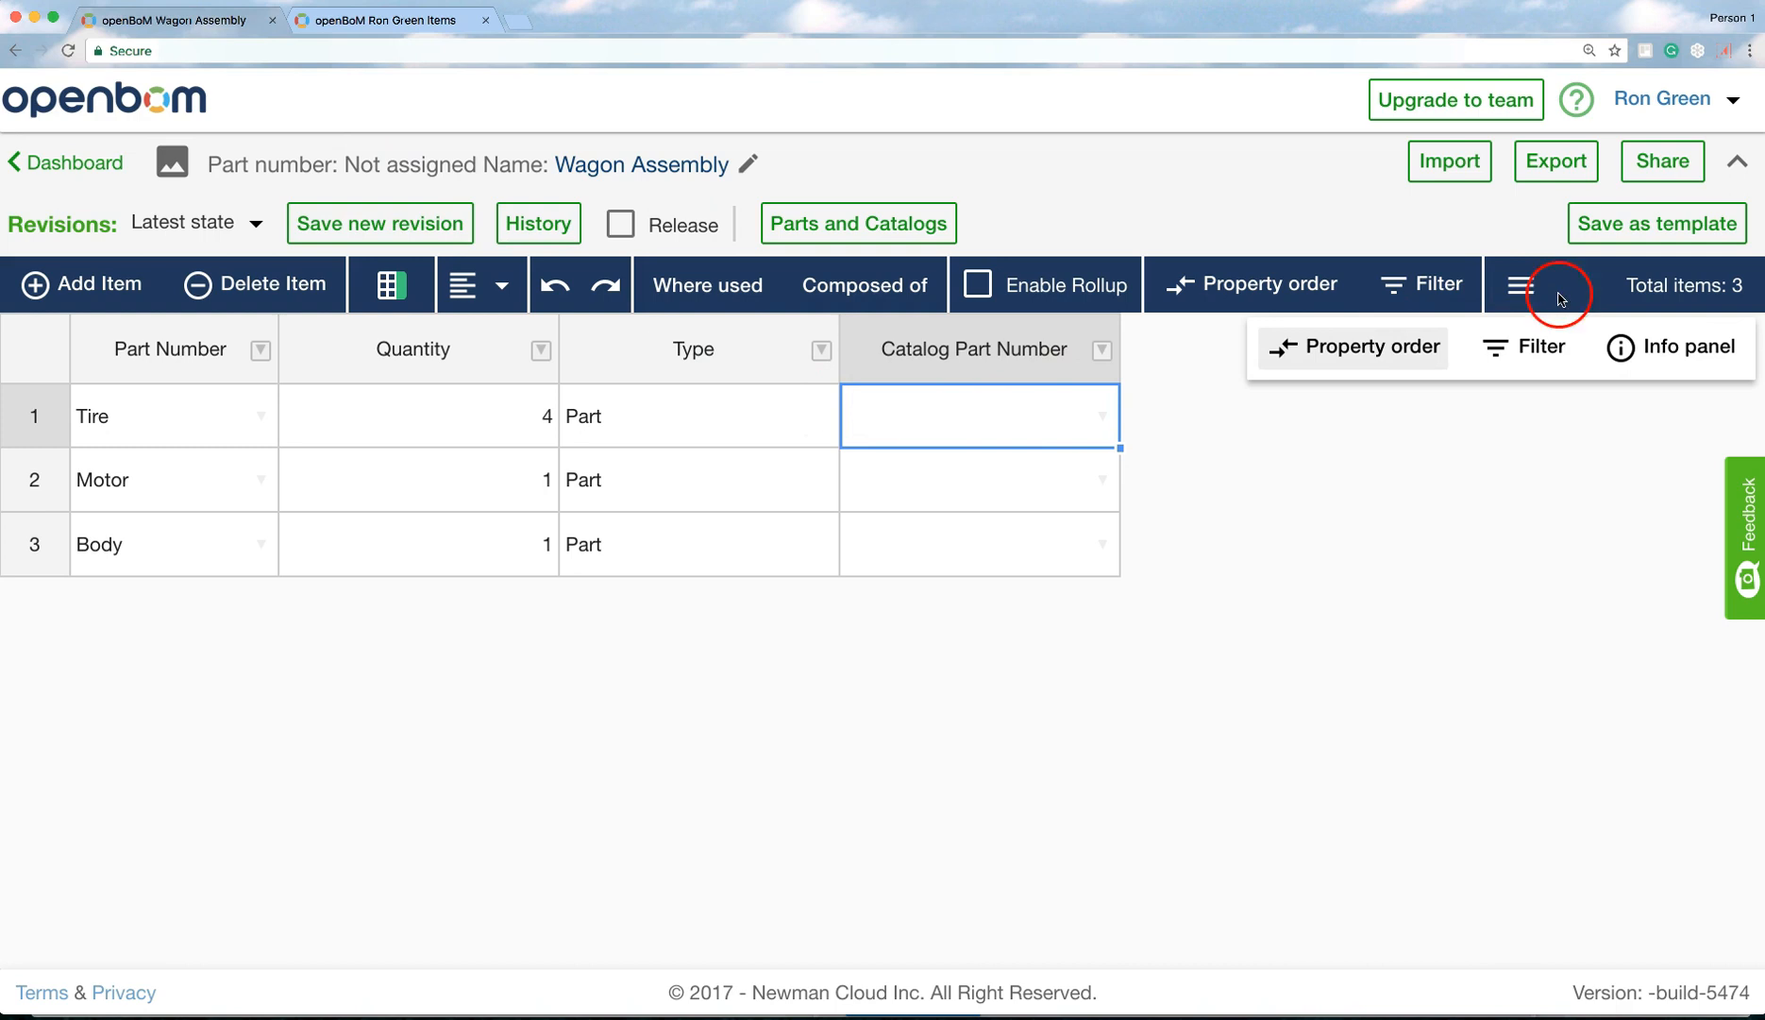
pyautogui.click(1666, 355)
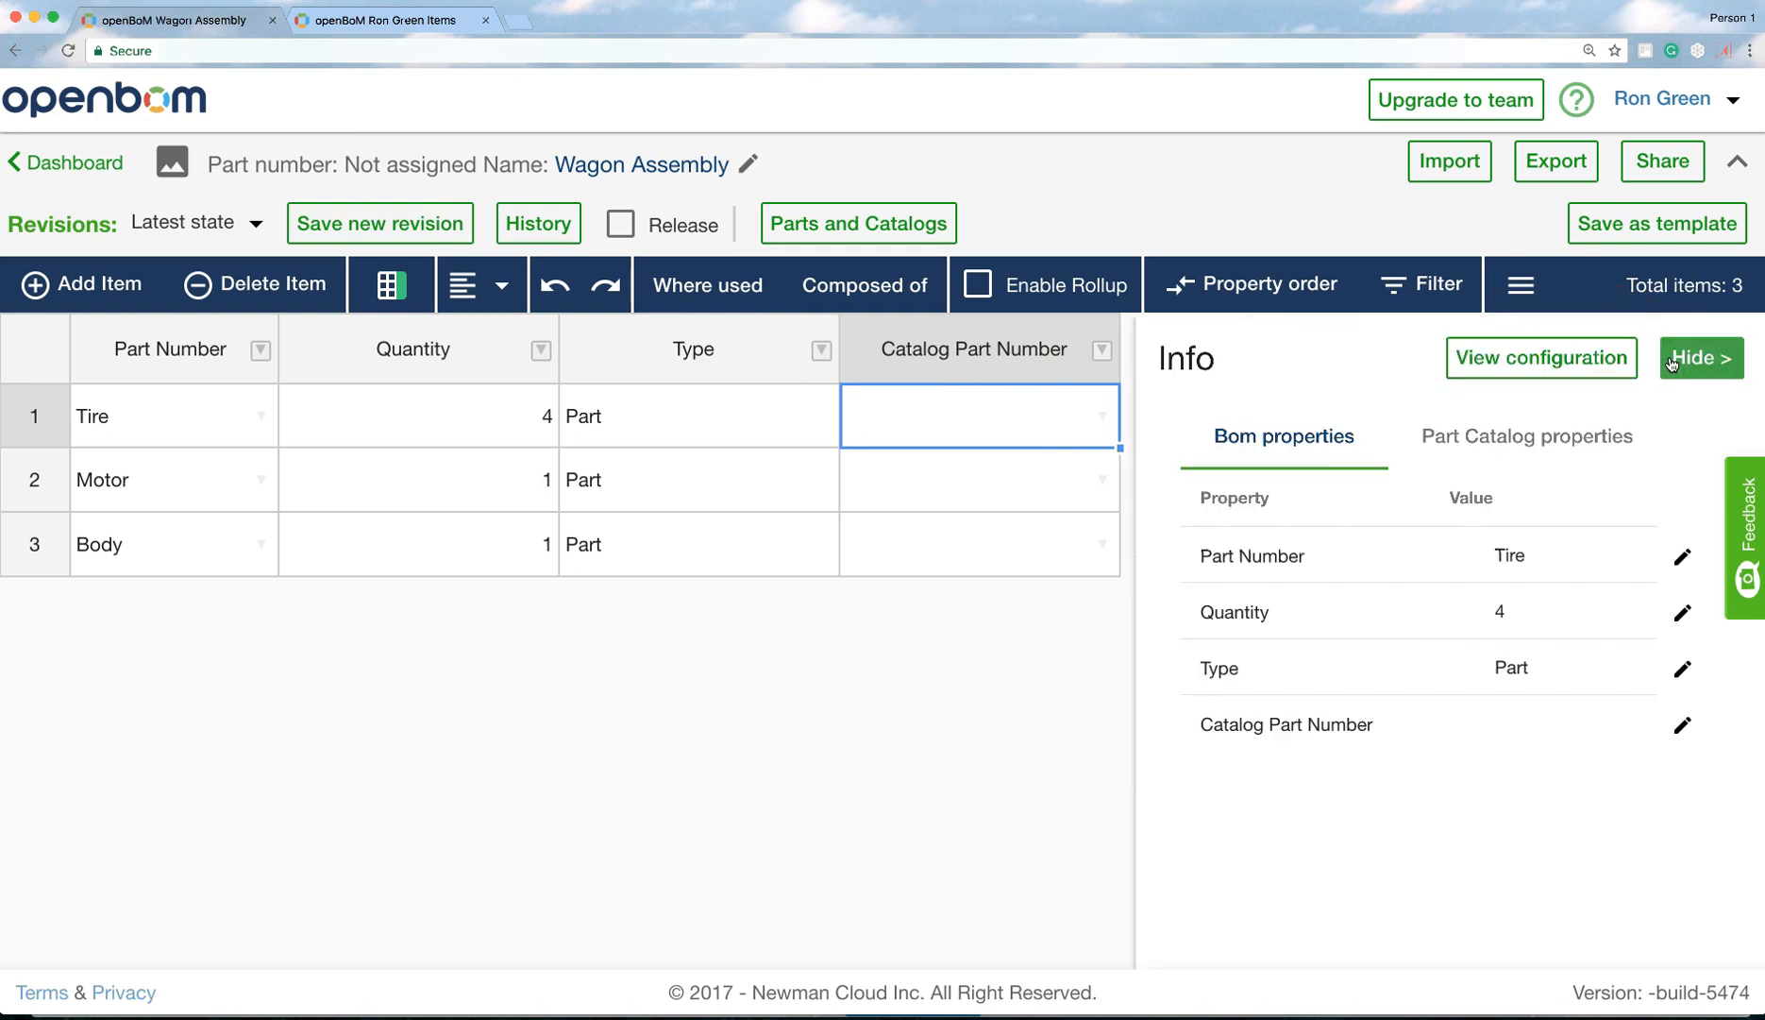
pyautogui.click(1571, 436)
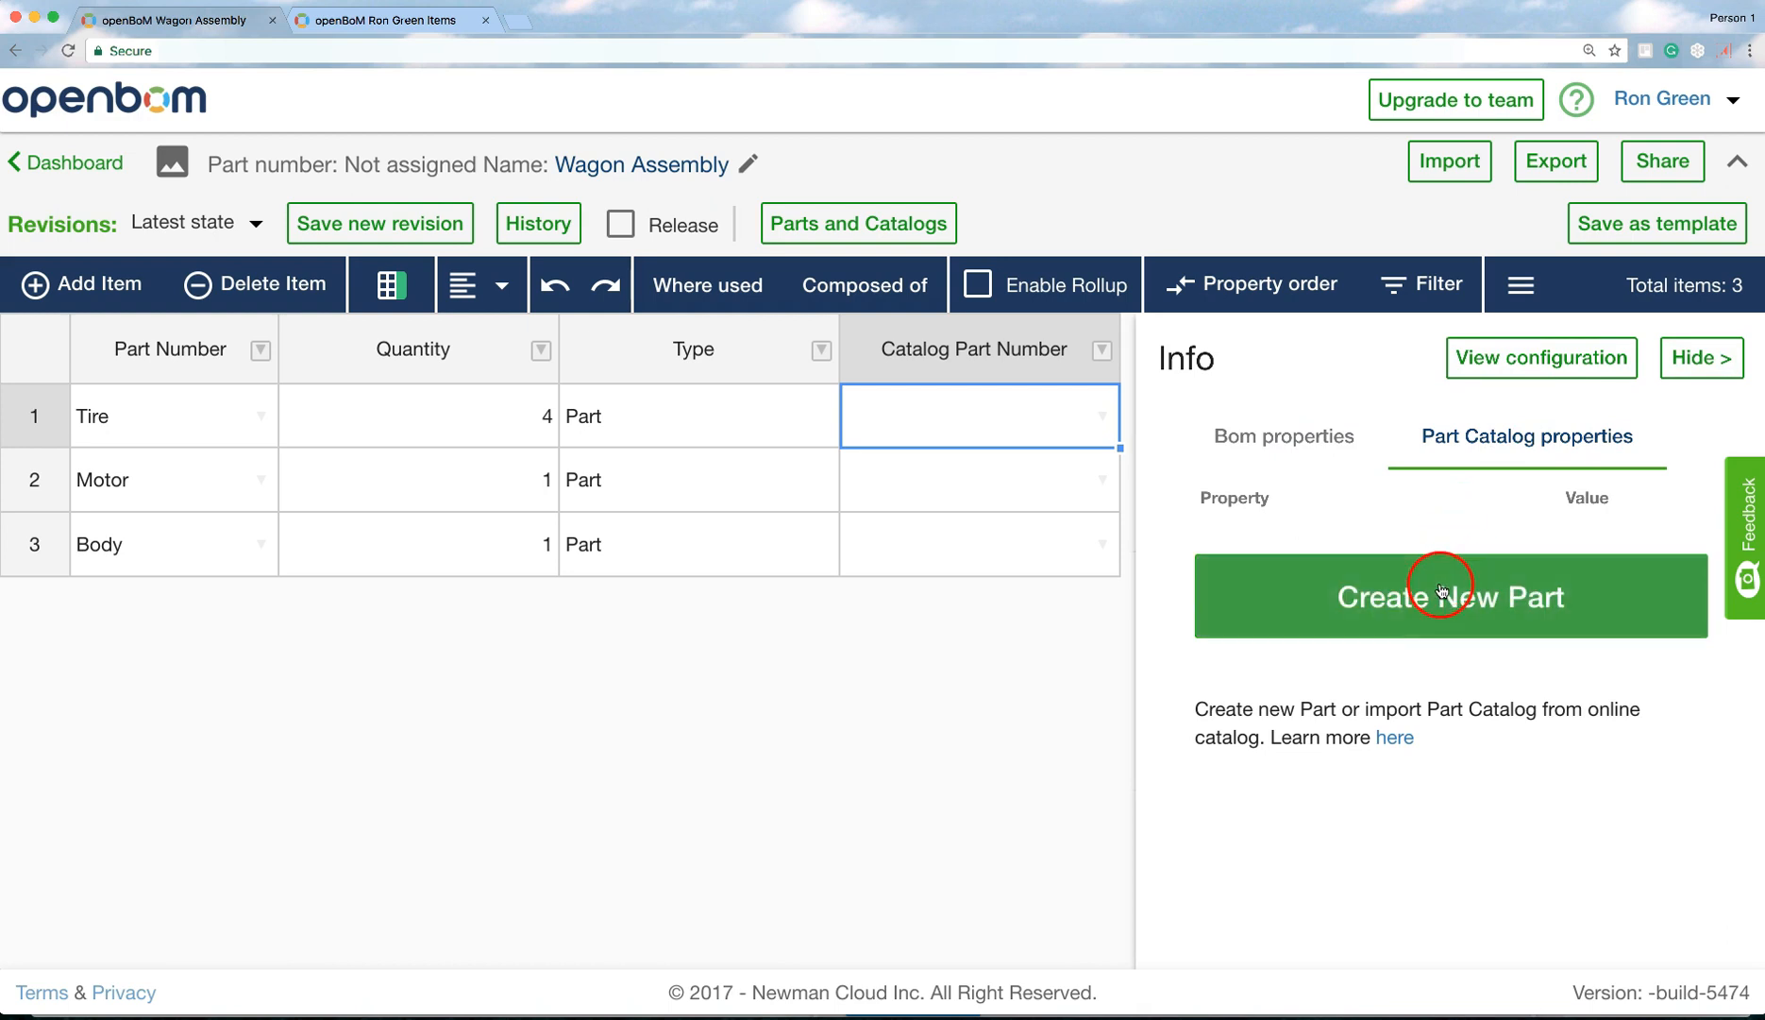
pyautogui.click(1441, 591)
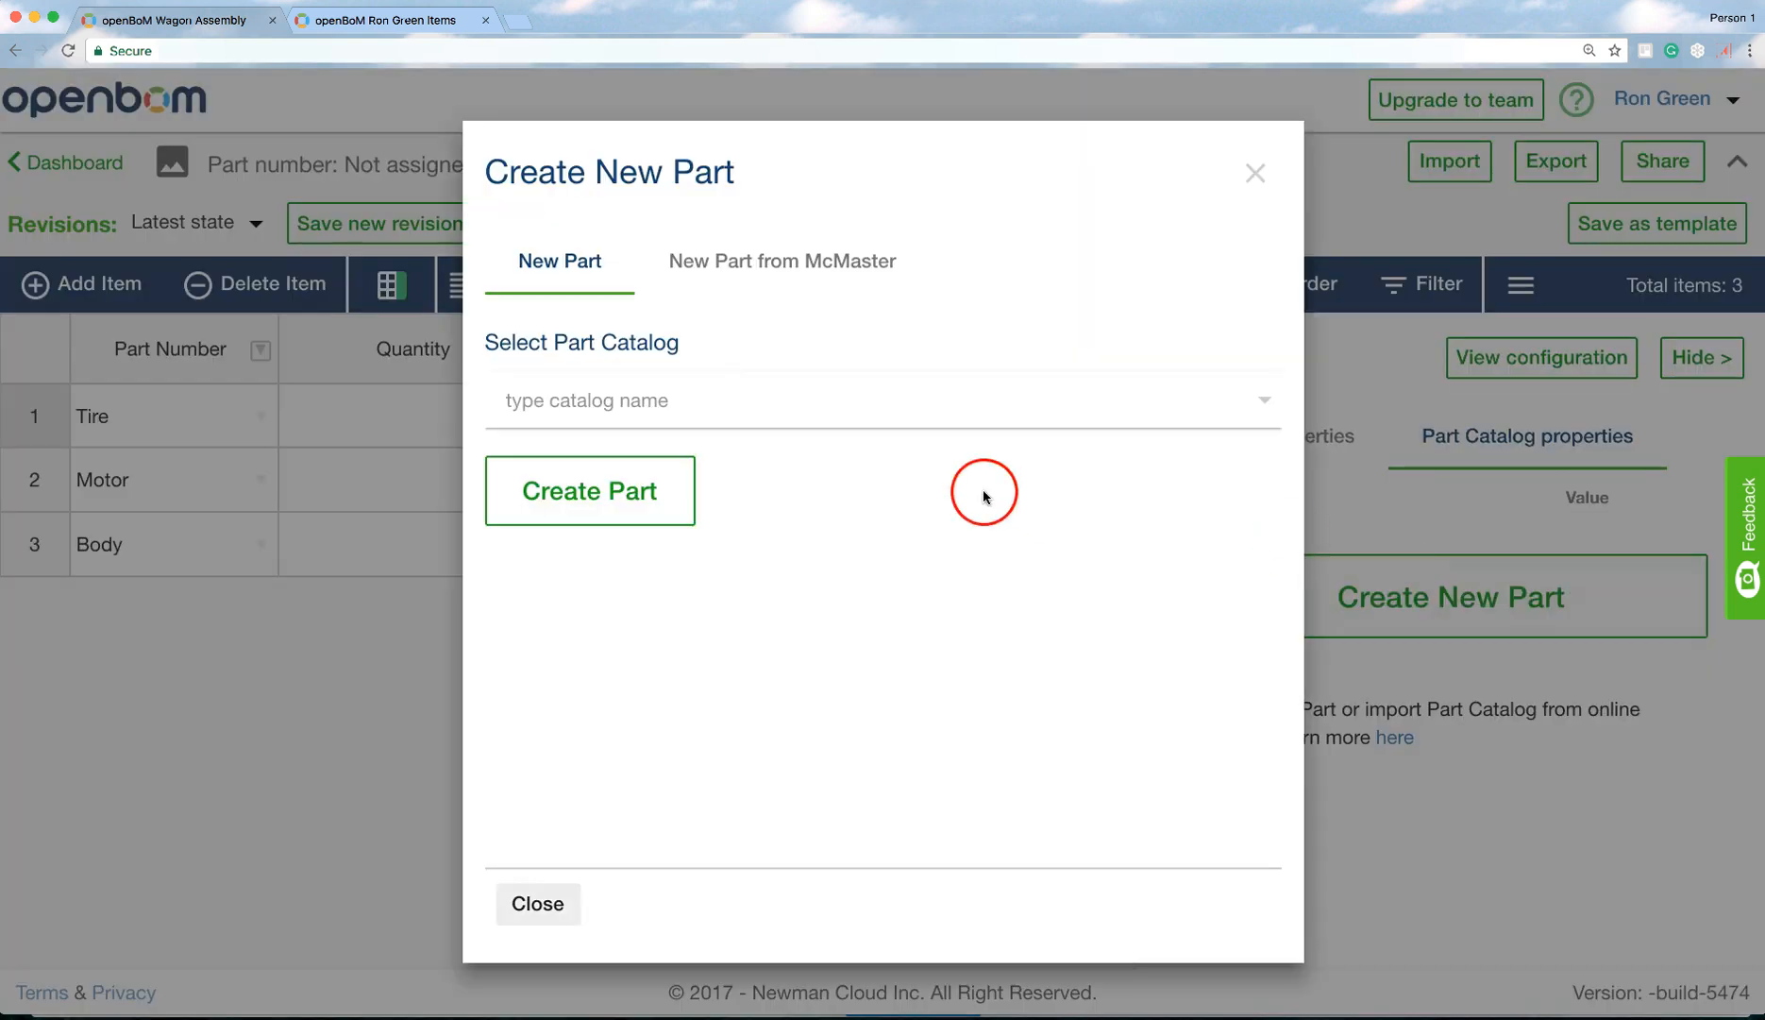
pyautogui.click(694, 422)
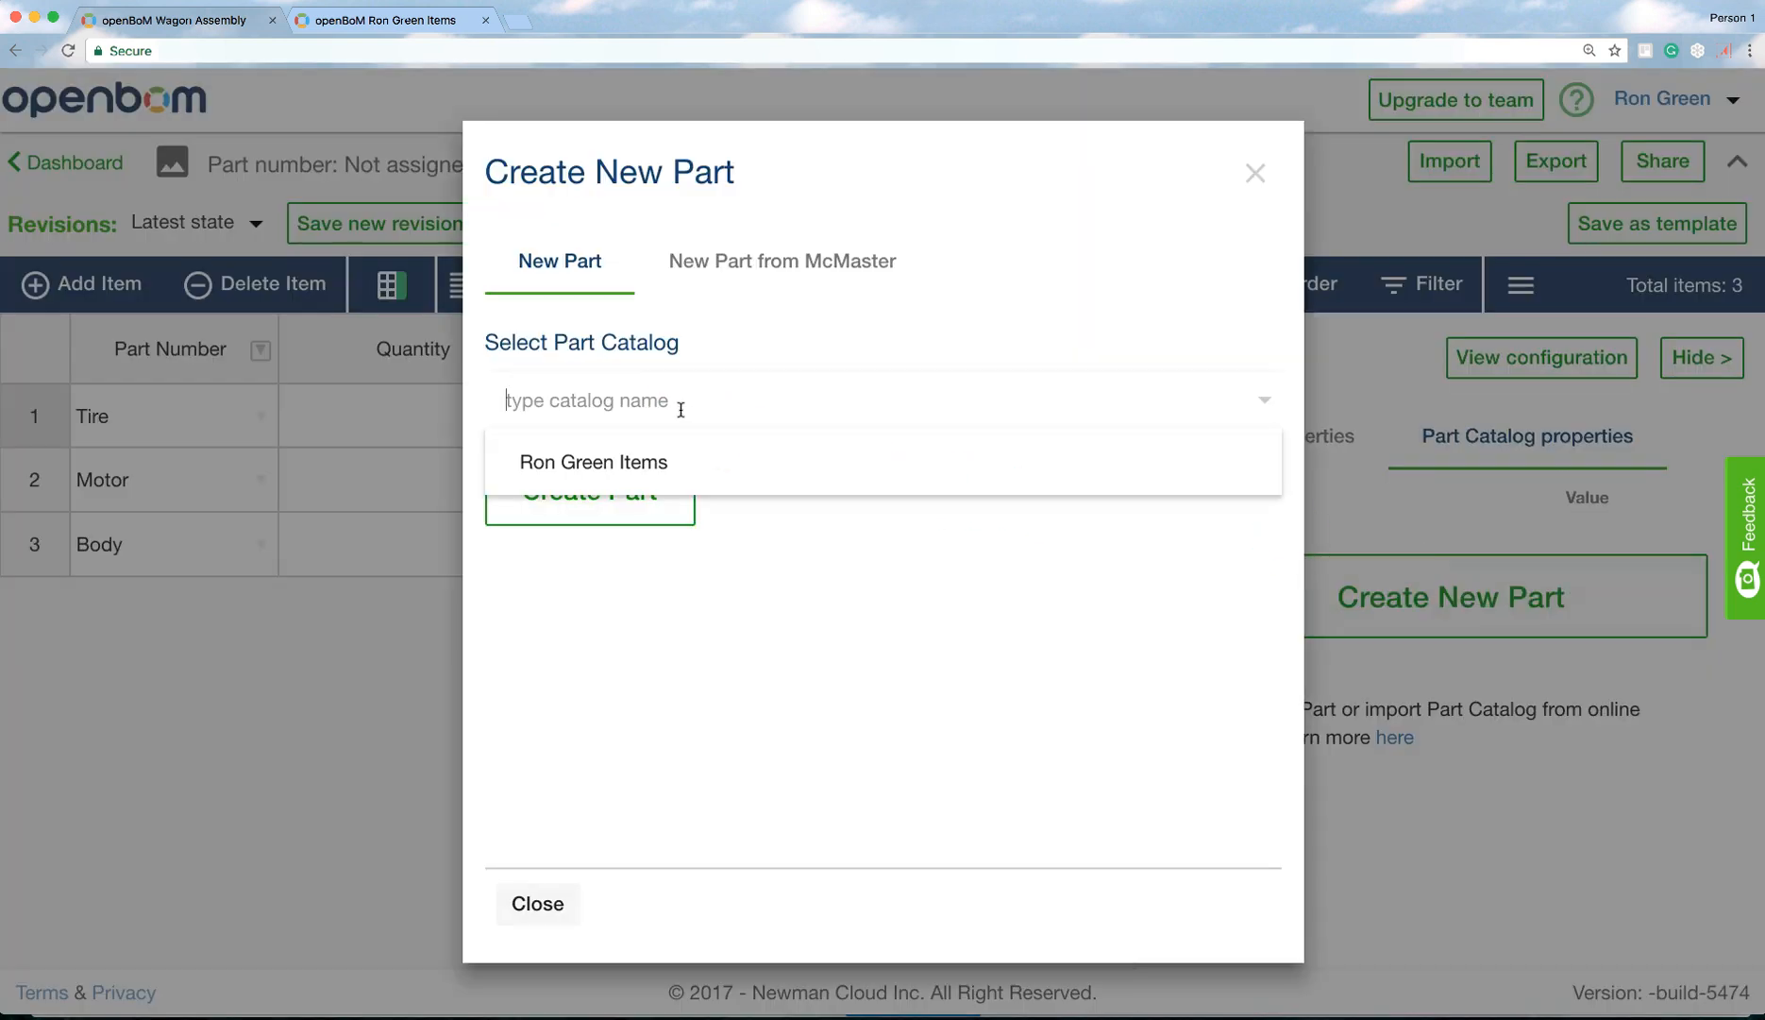
pyautogui.click(630, 469)
pyautogui.click(625, 490)
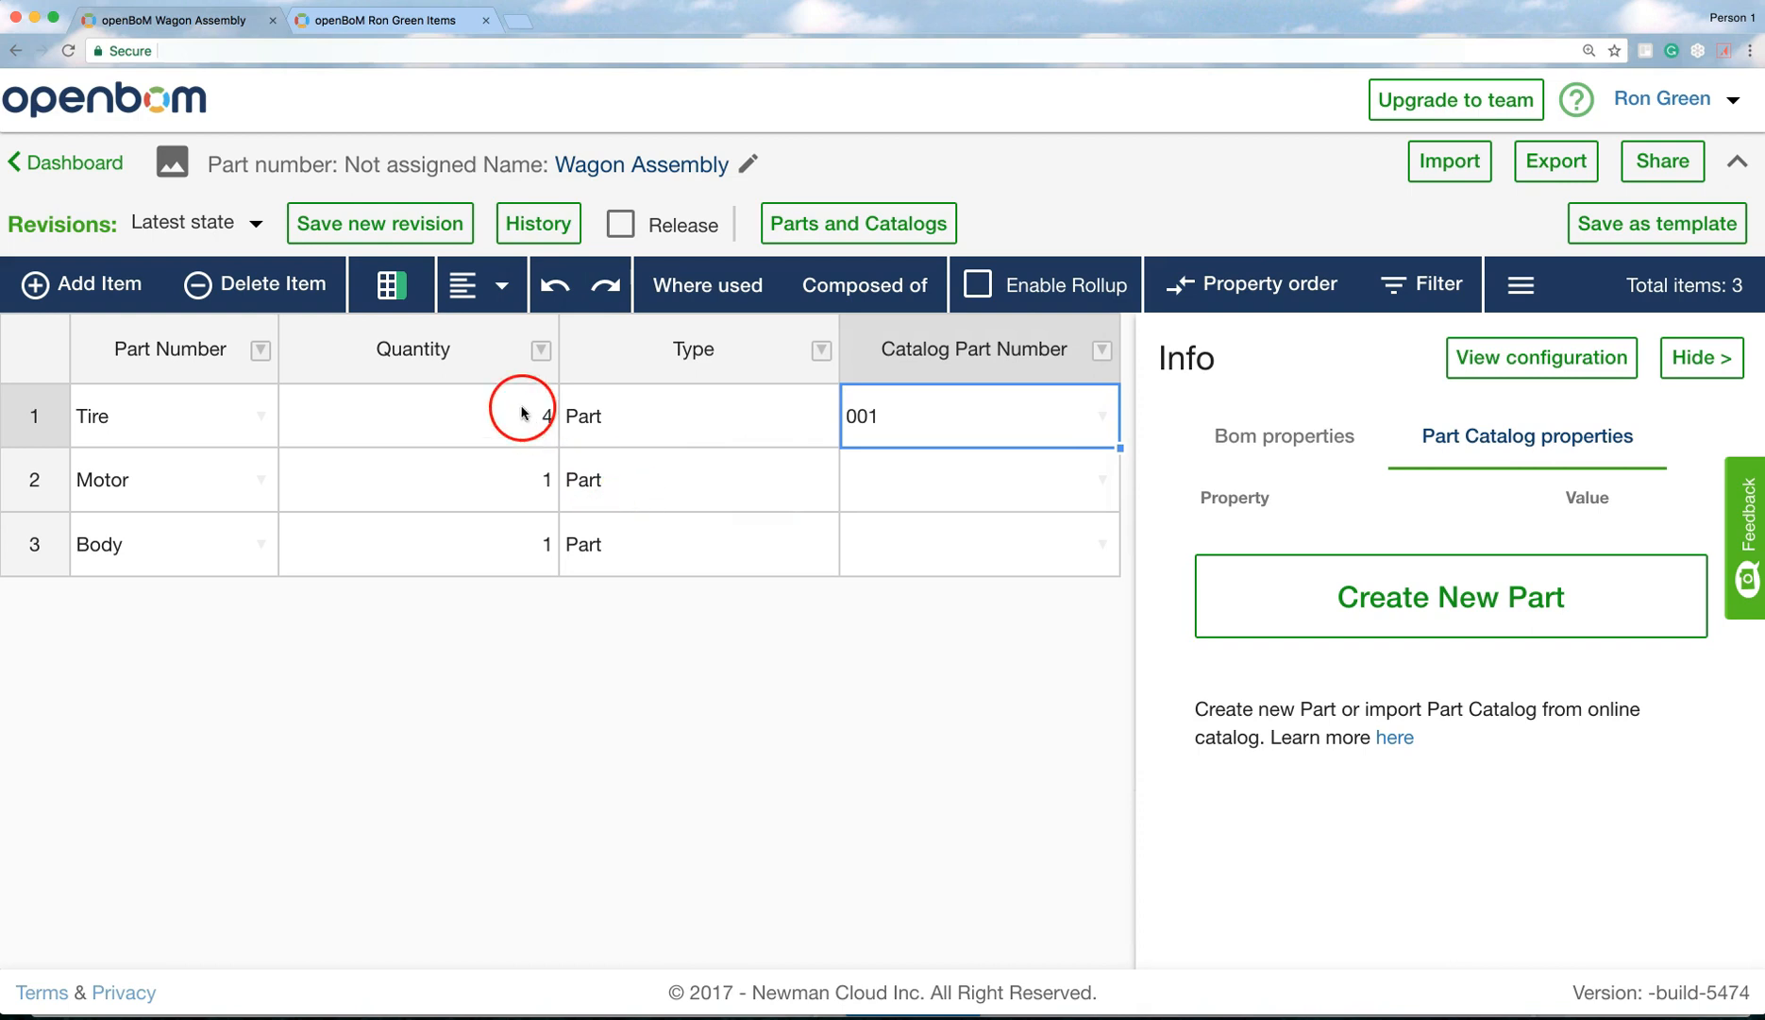
# In the items catalog, give item 001 quantity on hand 1,200, description Radial Tires and manufacturer GoodYear.
pyautogui.click(338, 21)
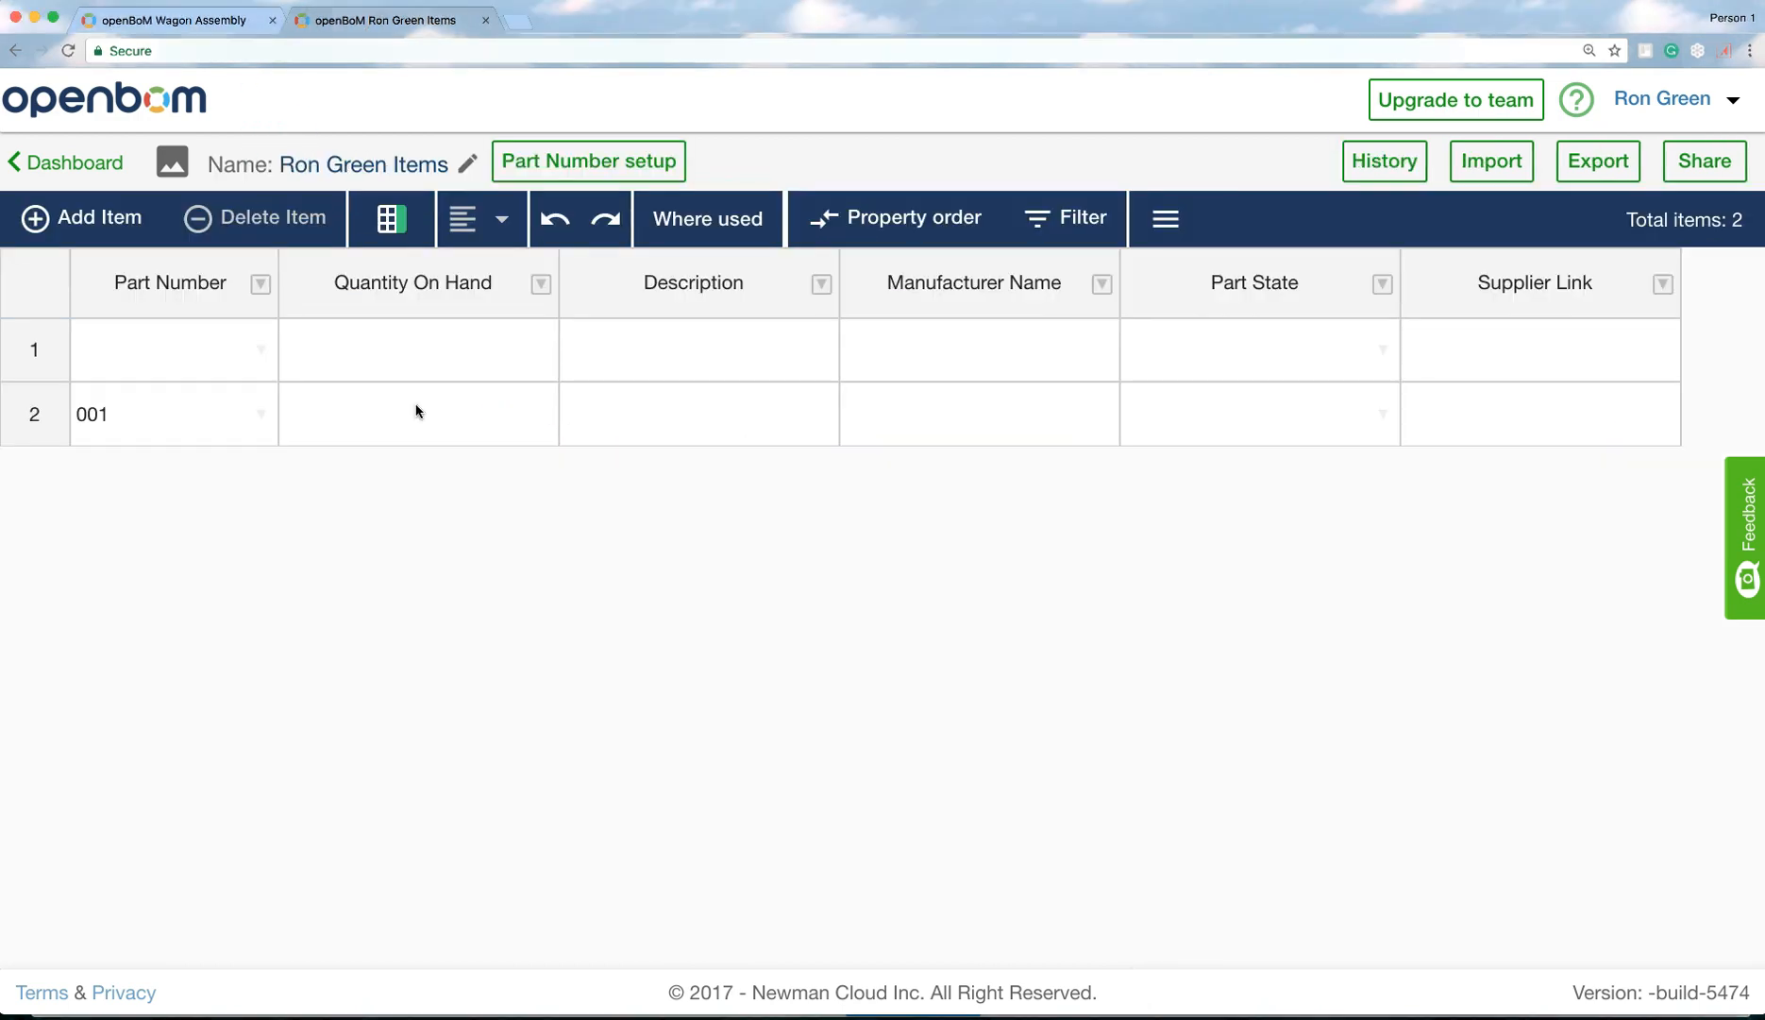
pyautogui.click(417, 411)
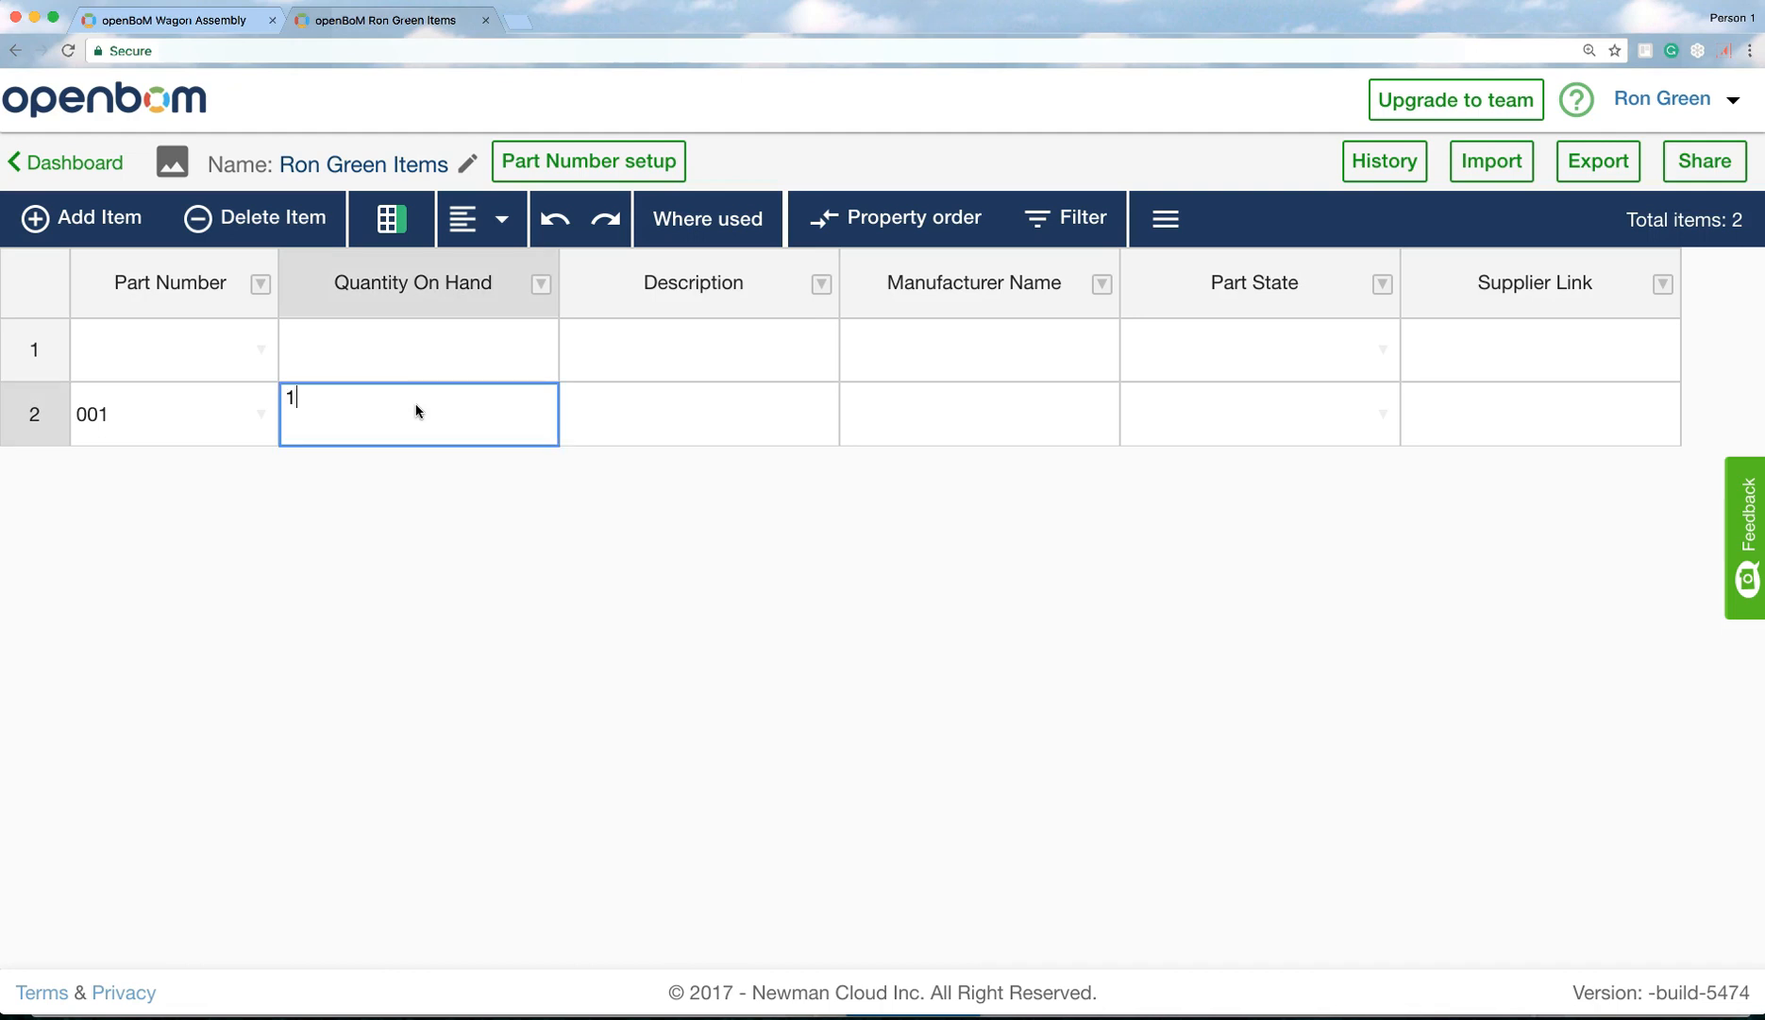
pyautogui.click(634, 435)
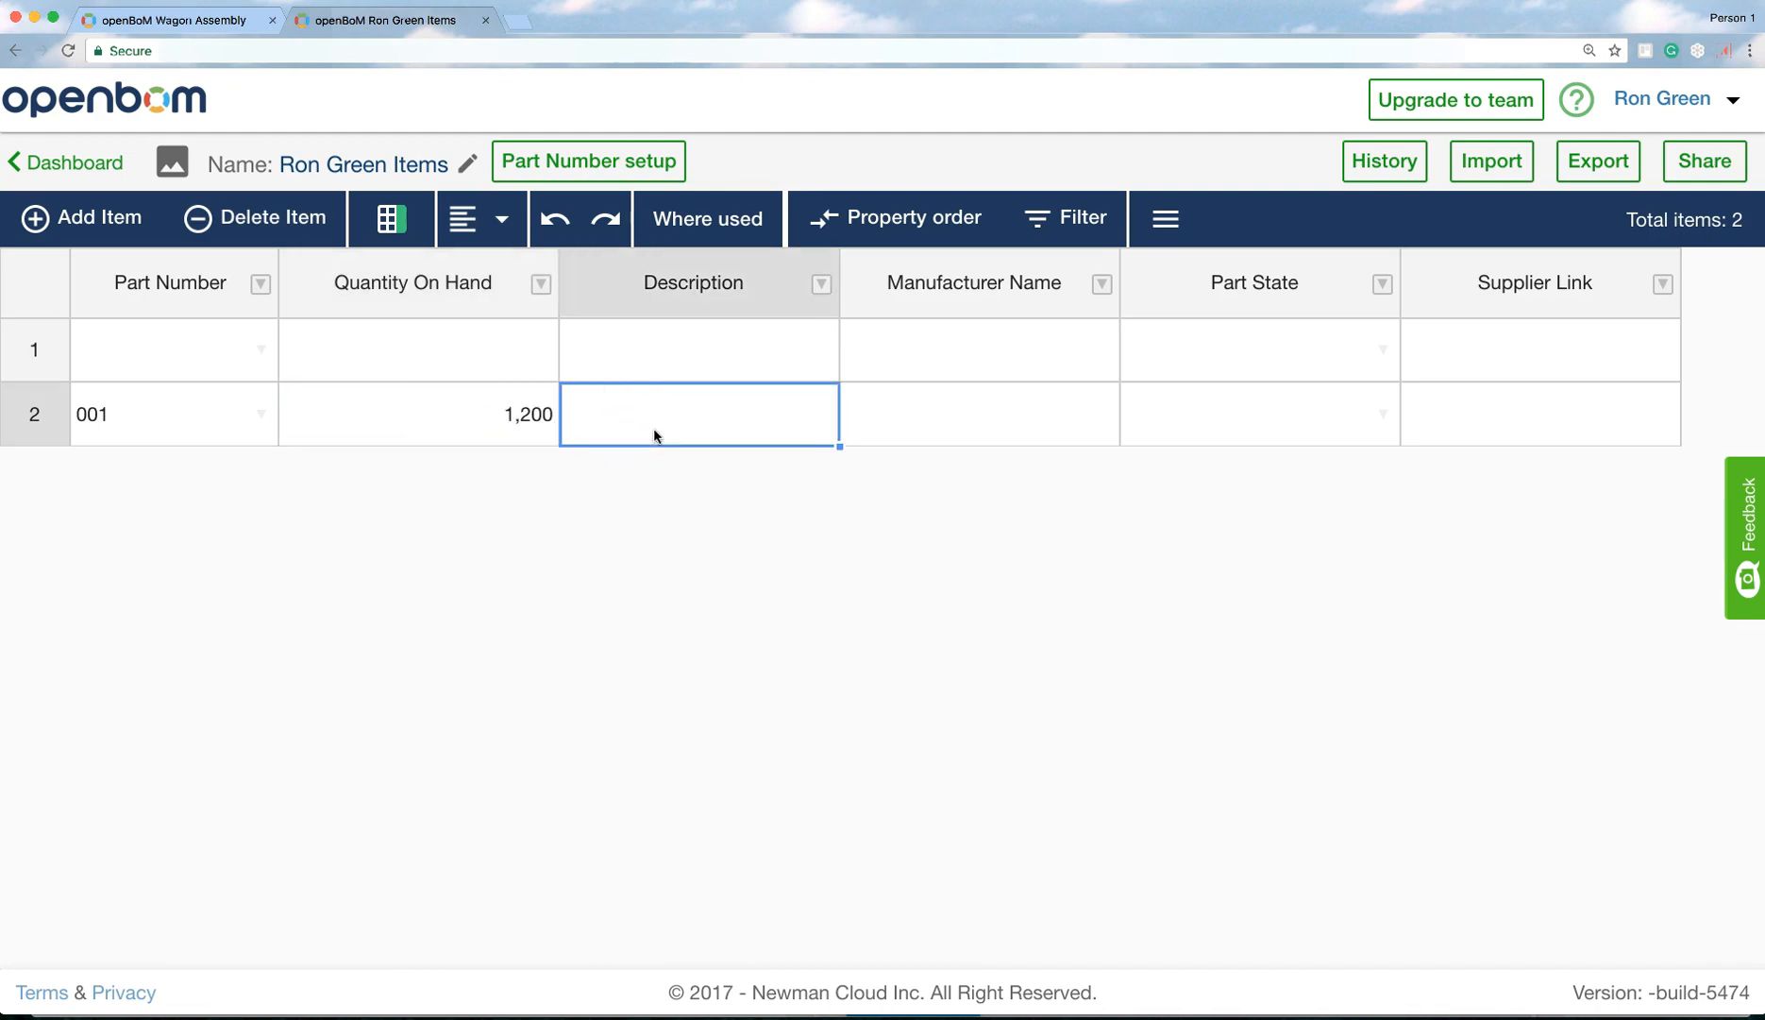
pyautogui.write('Radial Tires')
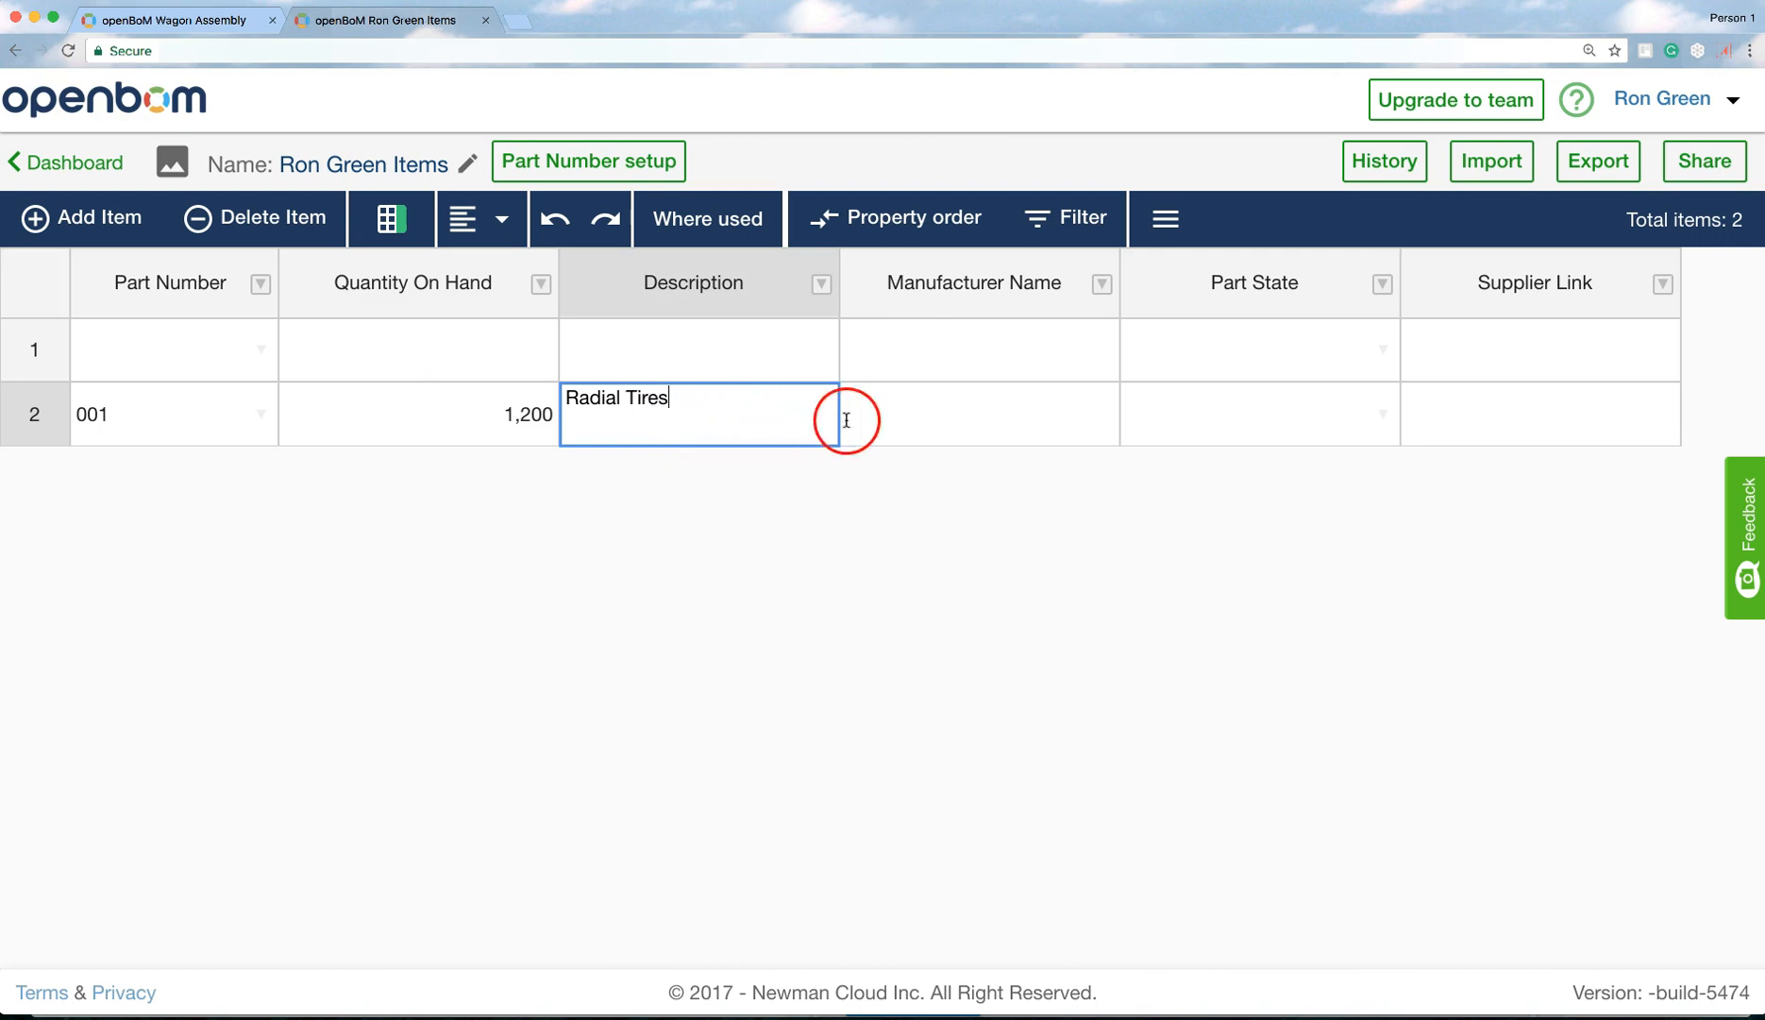
pyautogui.click(912, 429)
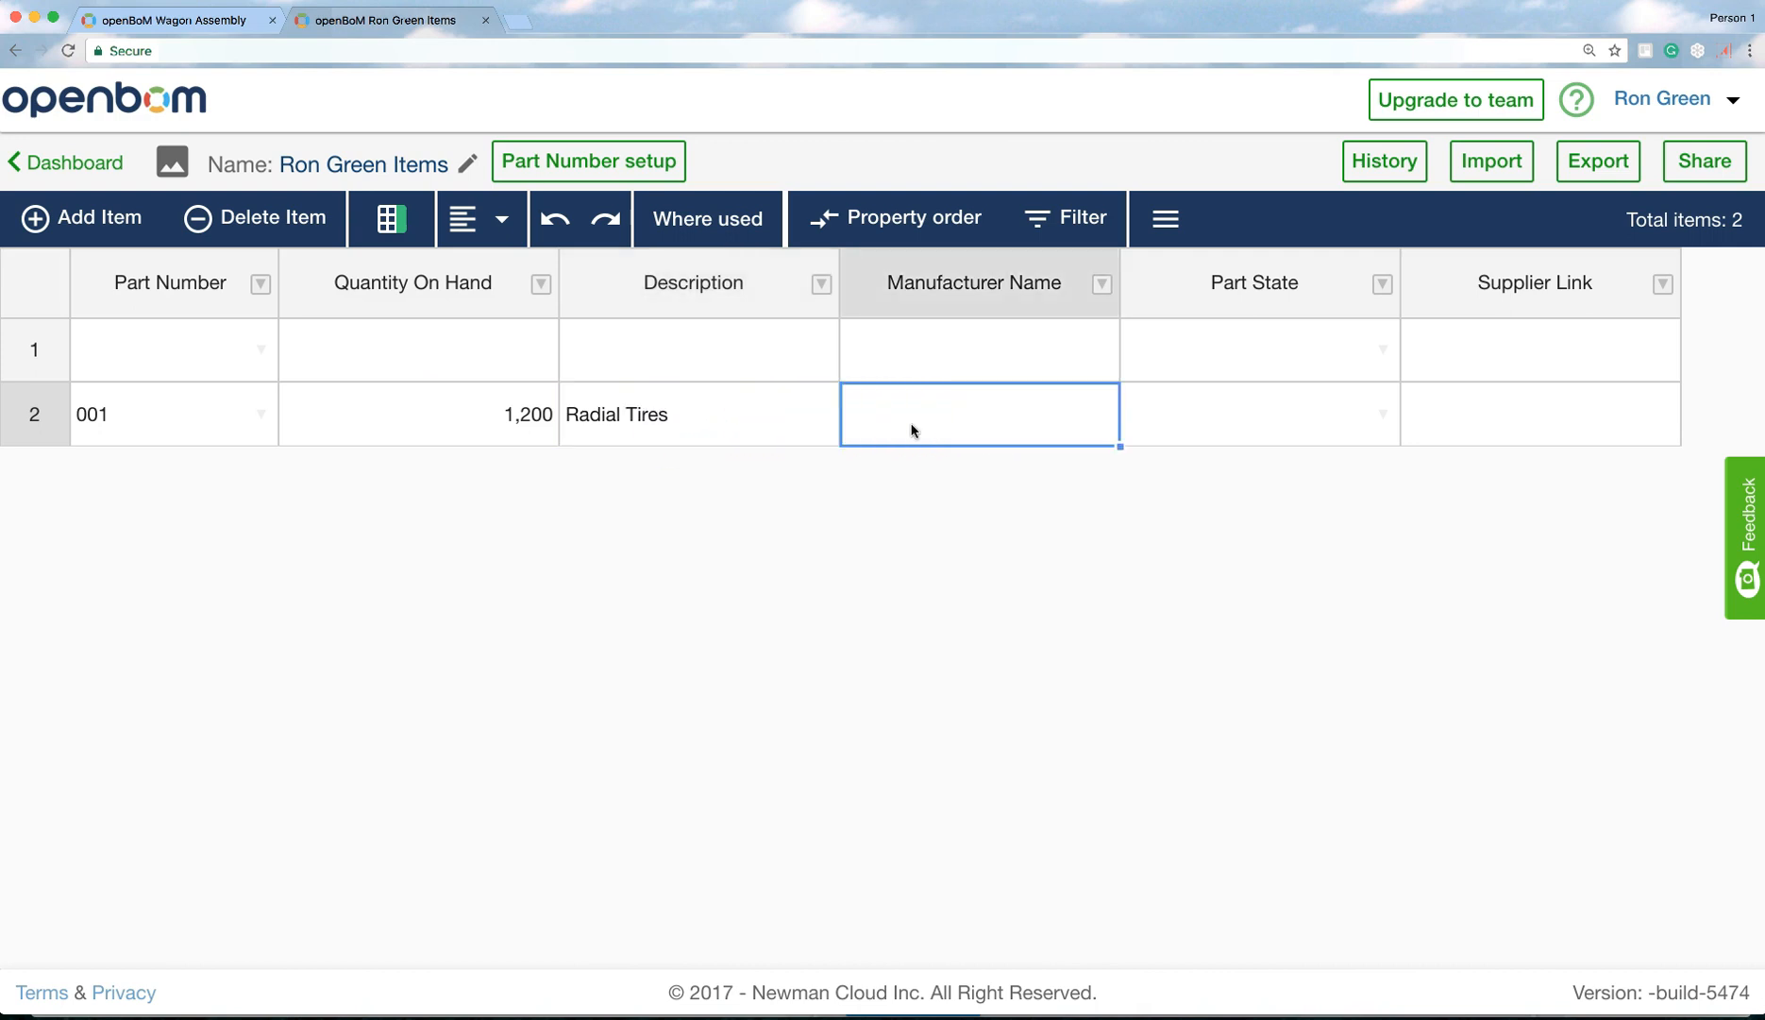
pyautogui.write('GoodYear')
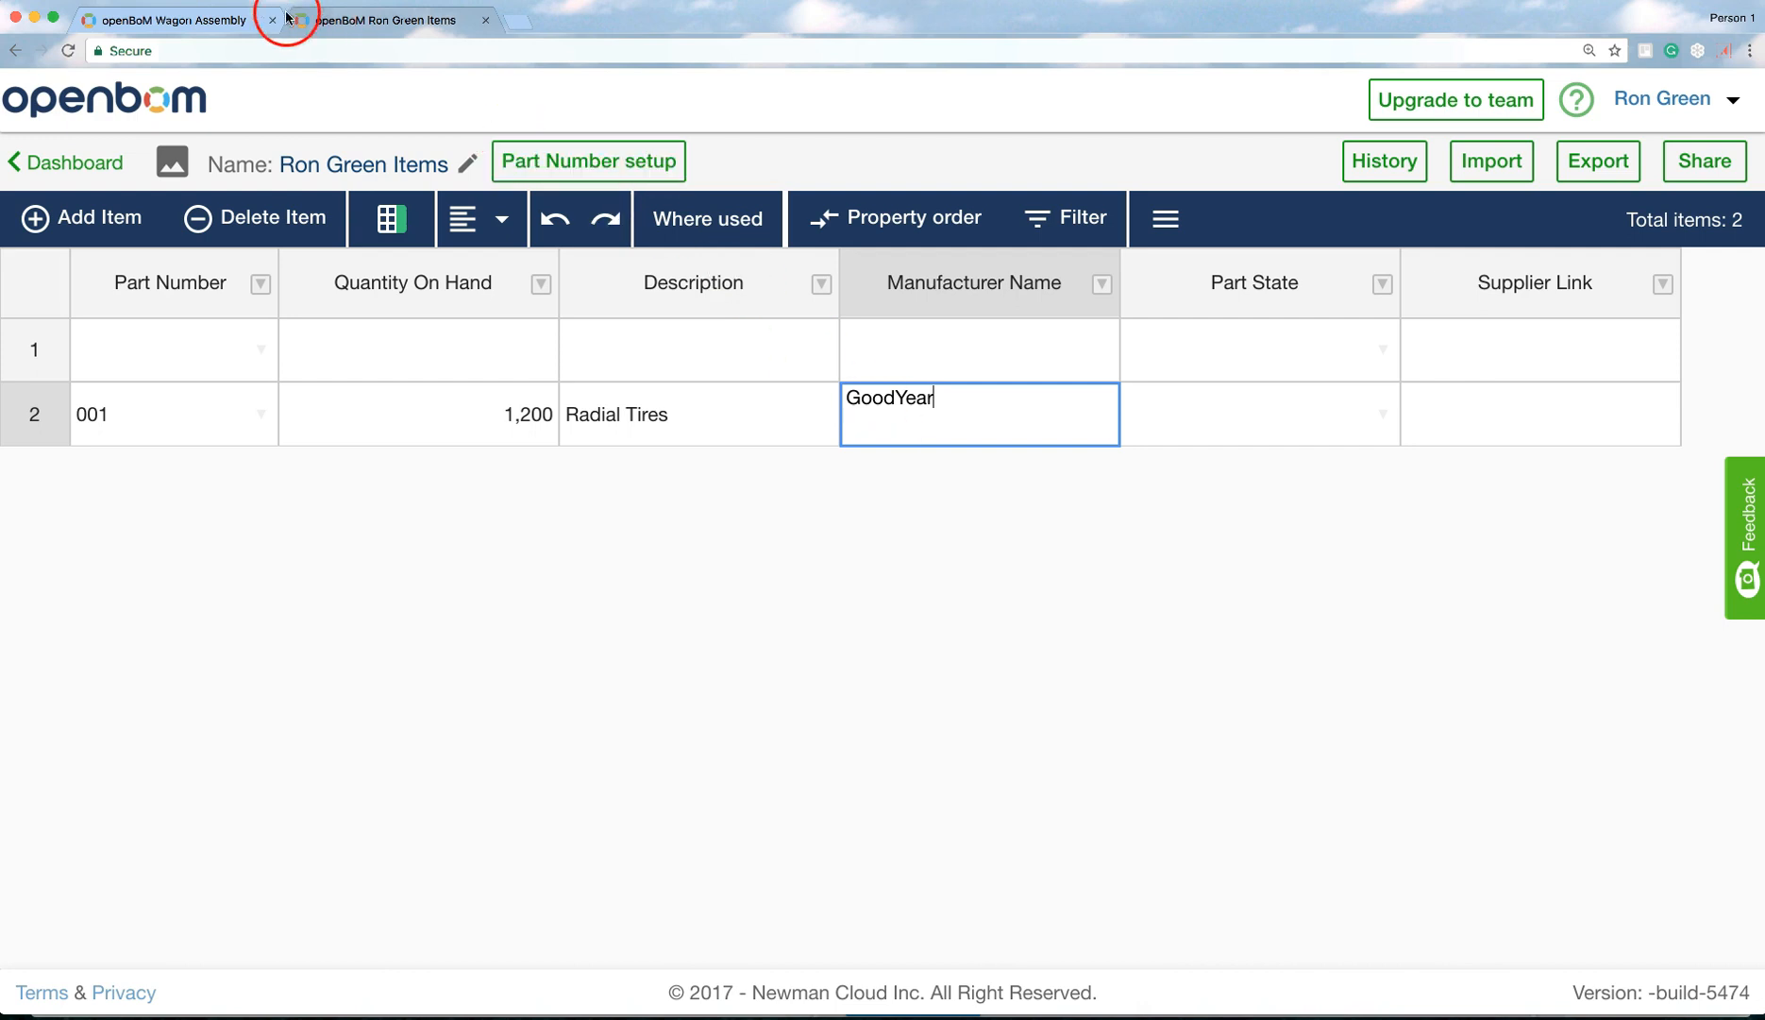
# Return to the Wagon Assembly BOM and create a new items catalog part for the Motor row's Catalog Part Number.
pyautogui.click(207, 21)
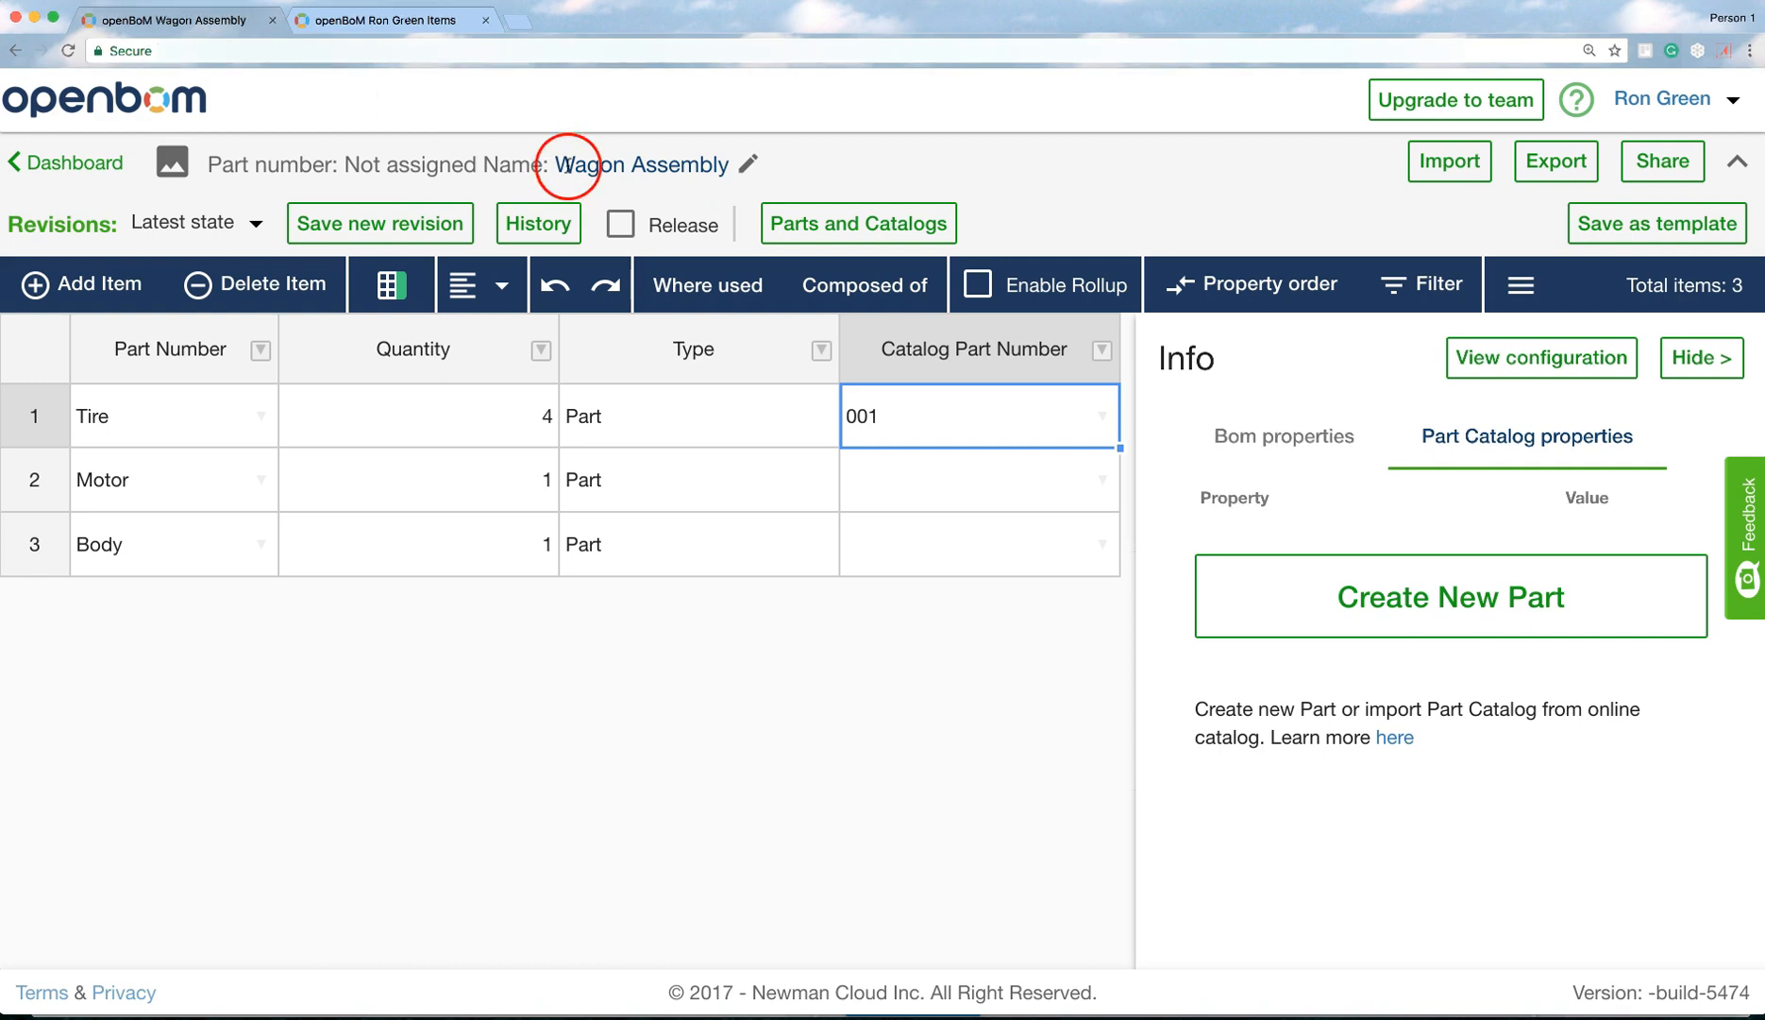
pyautogui.click(874, 484)
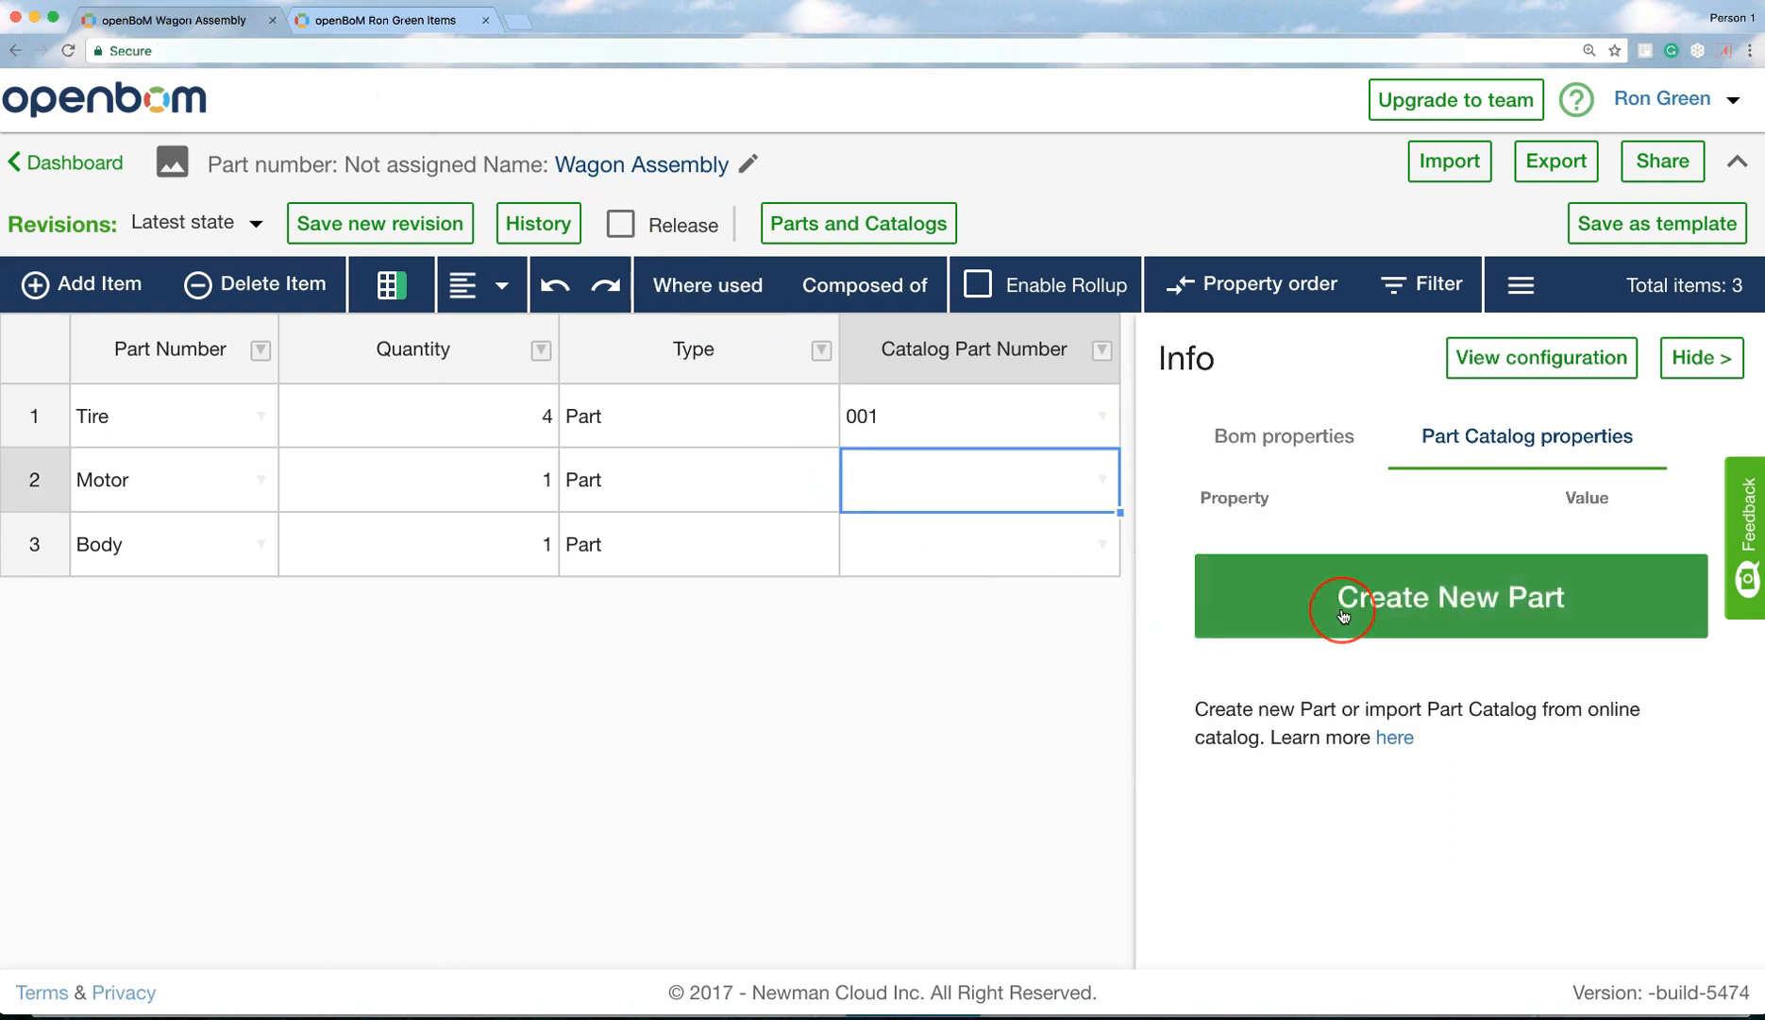
pyautogui.click(1343, 615)
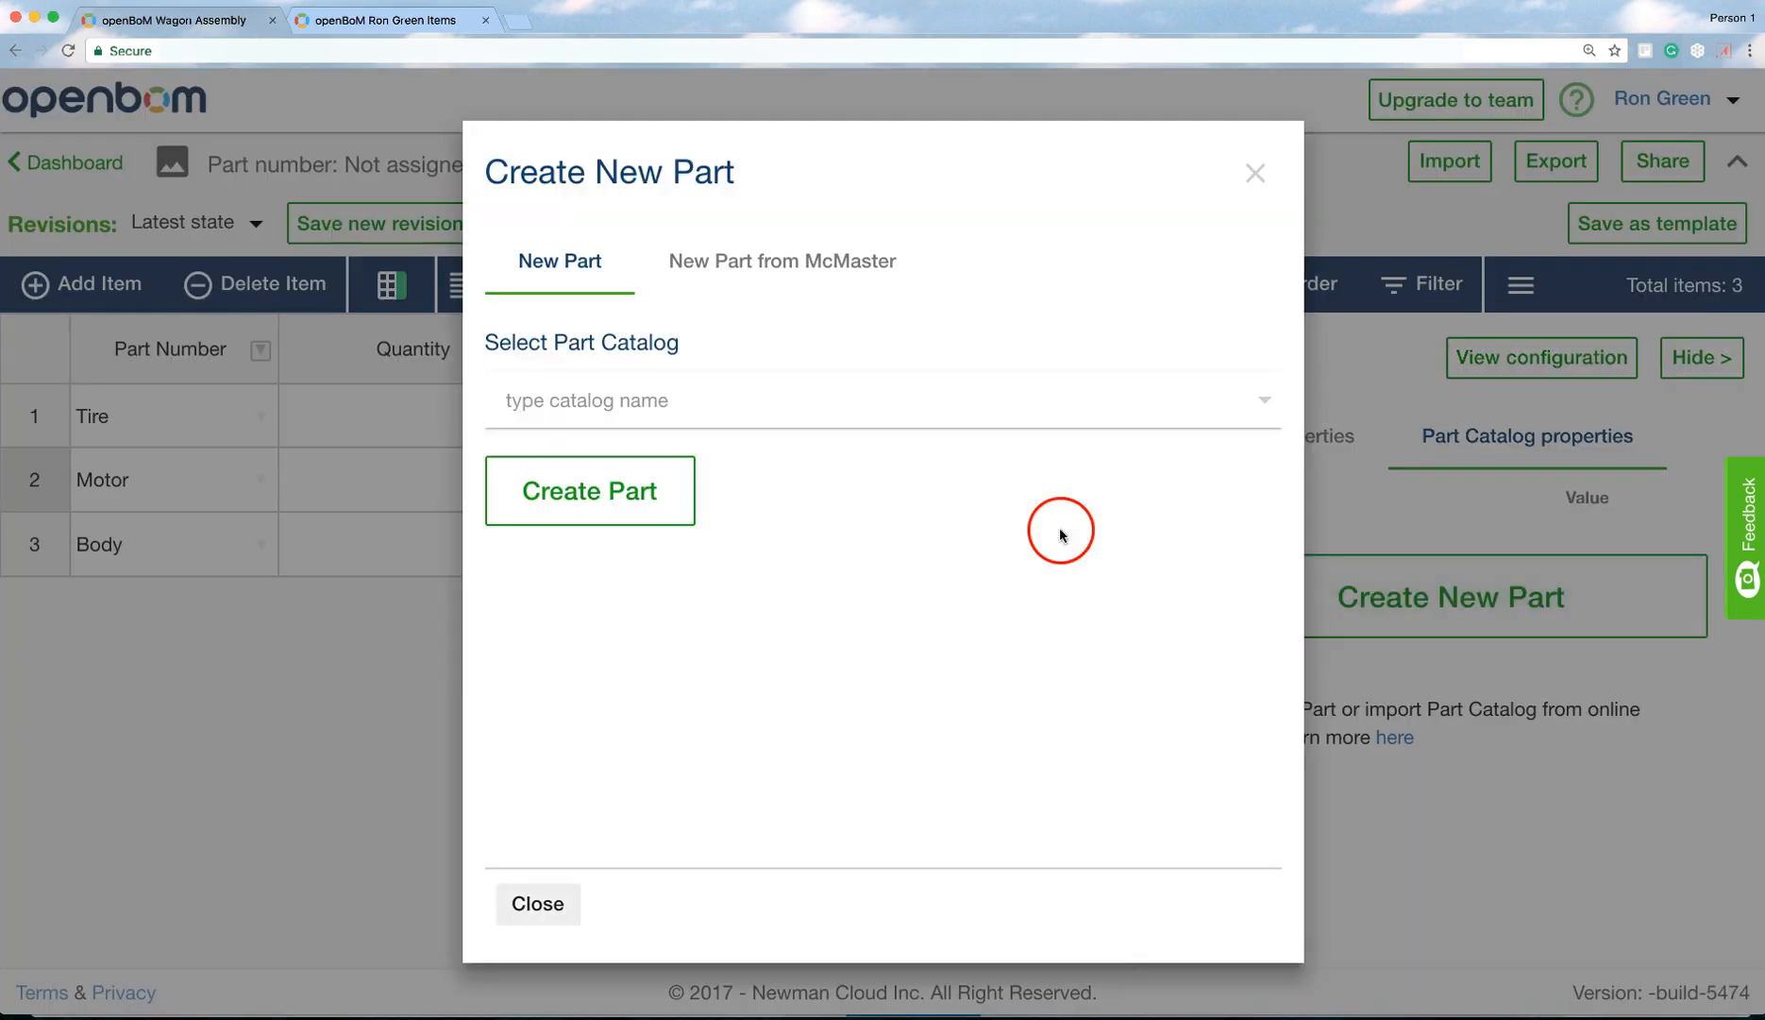
pyautogui.click(695, 404)
pyautogui.click(651, 460)
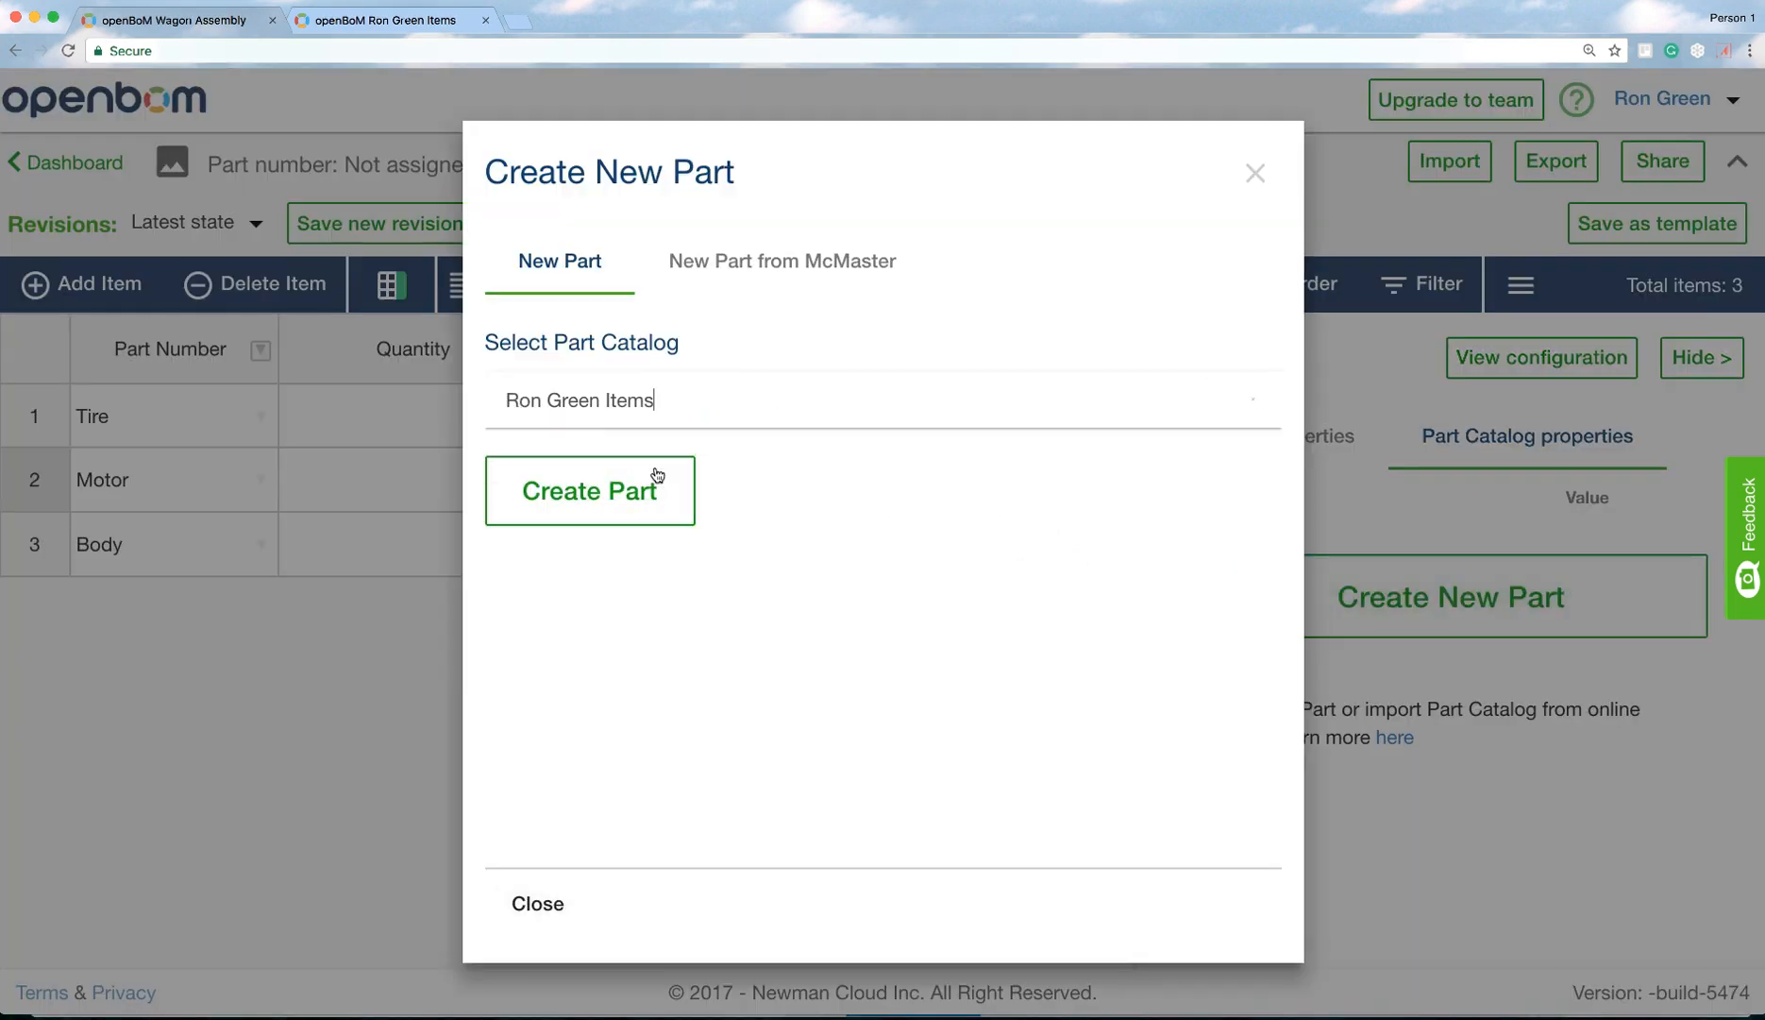
pyautogui.click(628, 488)
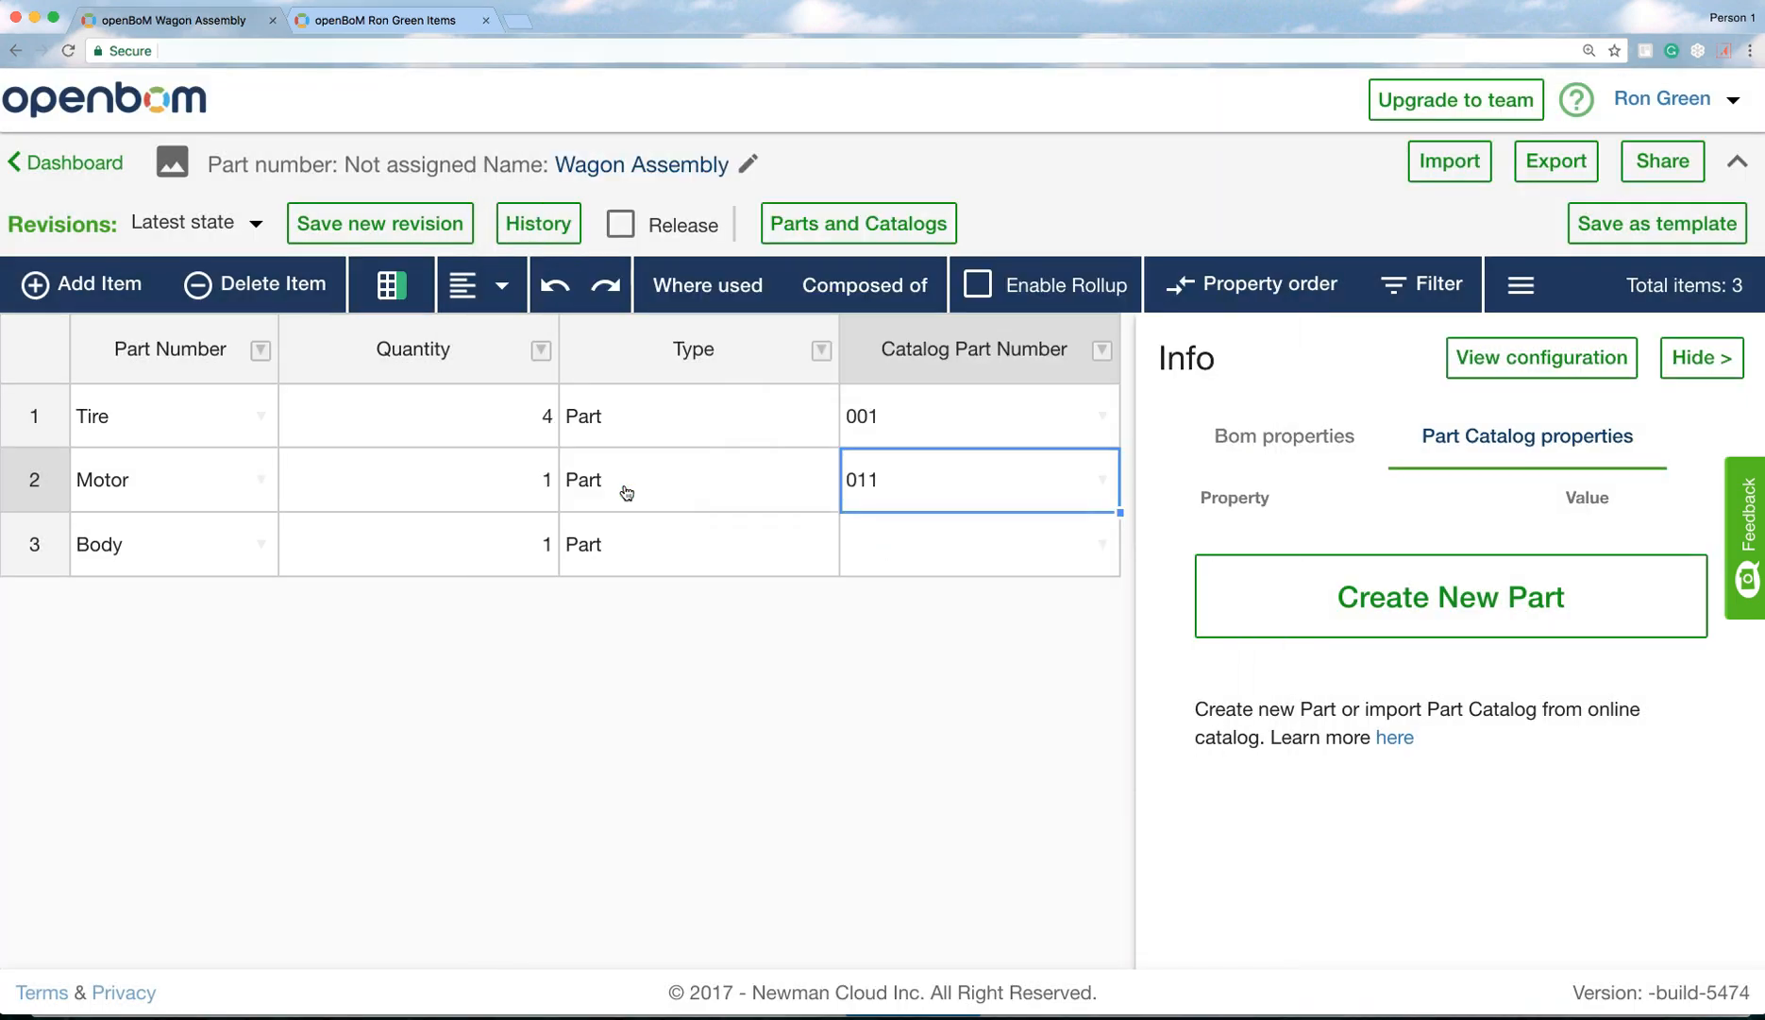
# In the items catalog, give item 011 quantity on hand 555, description V8 Engine and manufacturer Ford.
pyautogui.click(361, 20)
pyautogui.write('555')
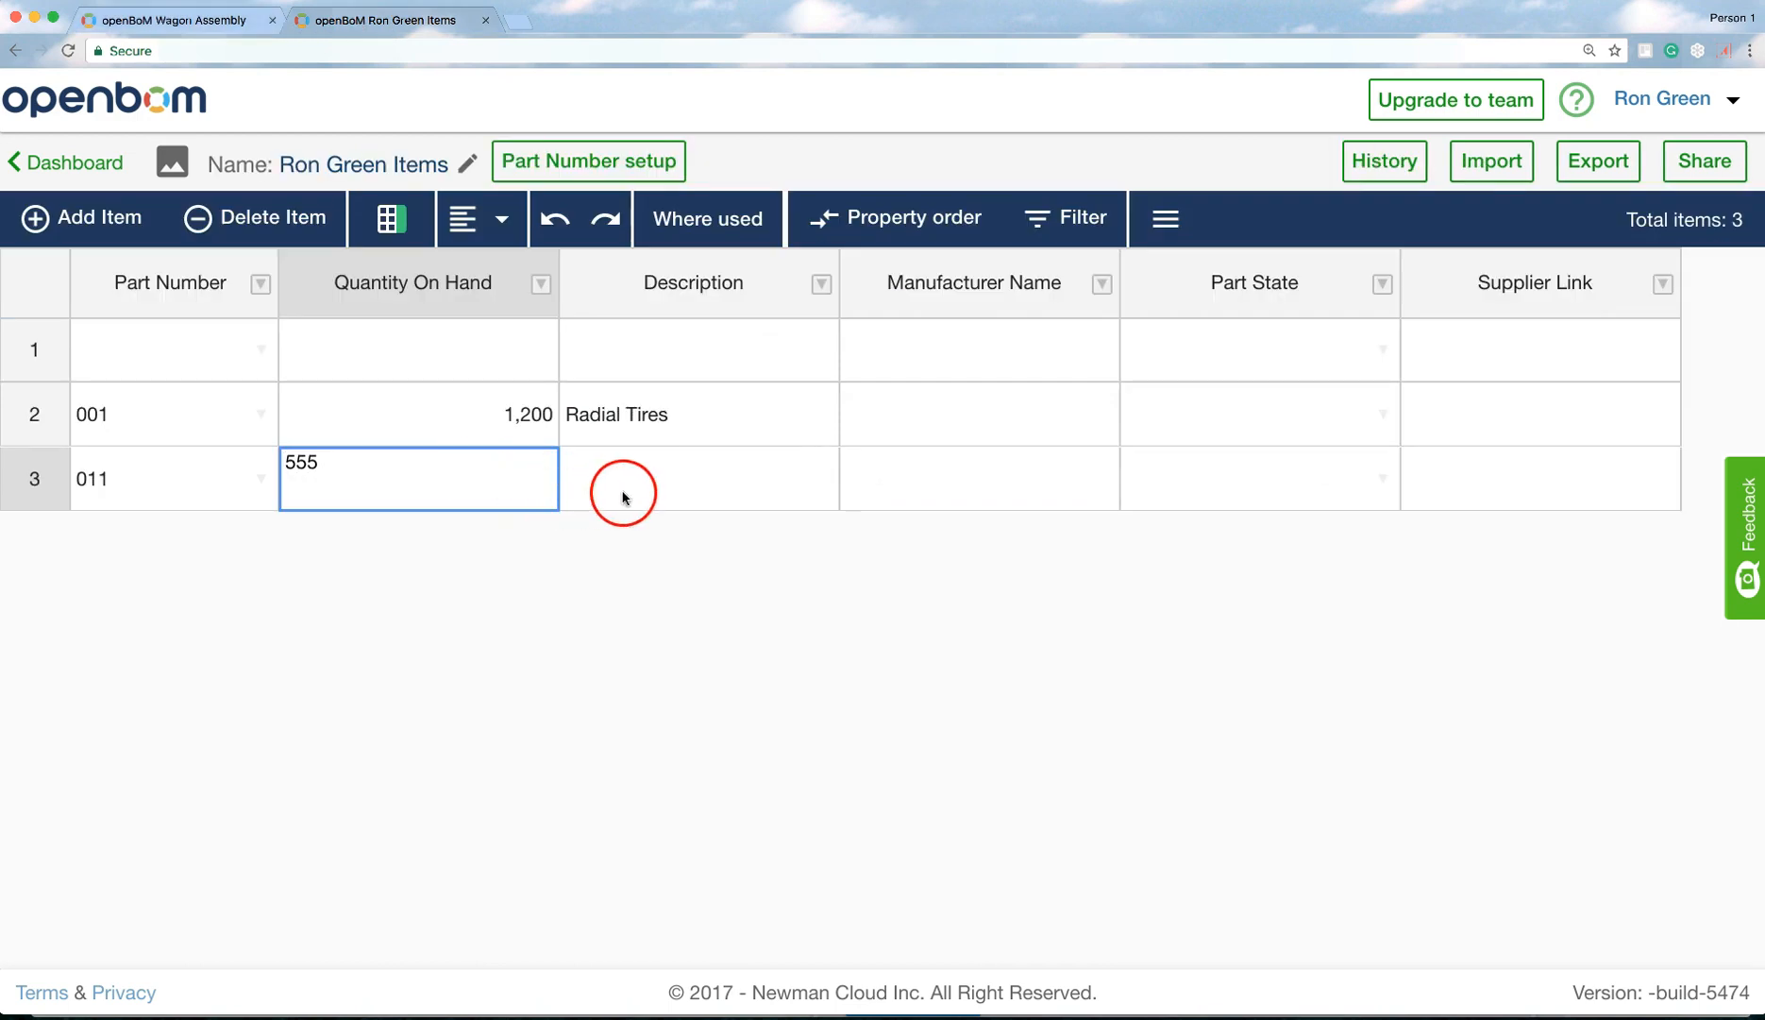
pyautogui.click(623, 495)
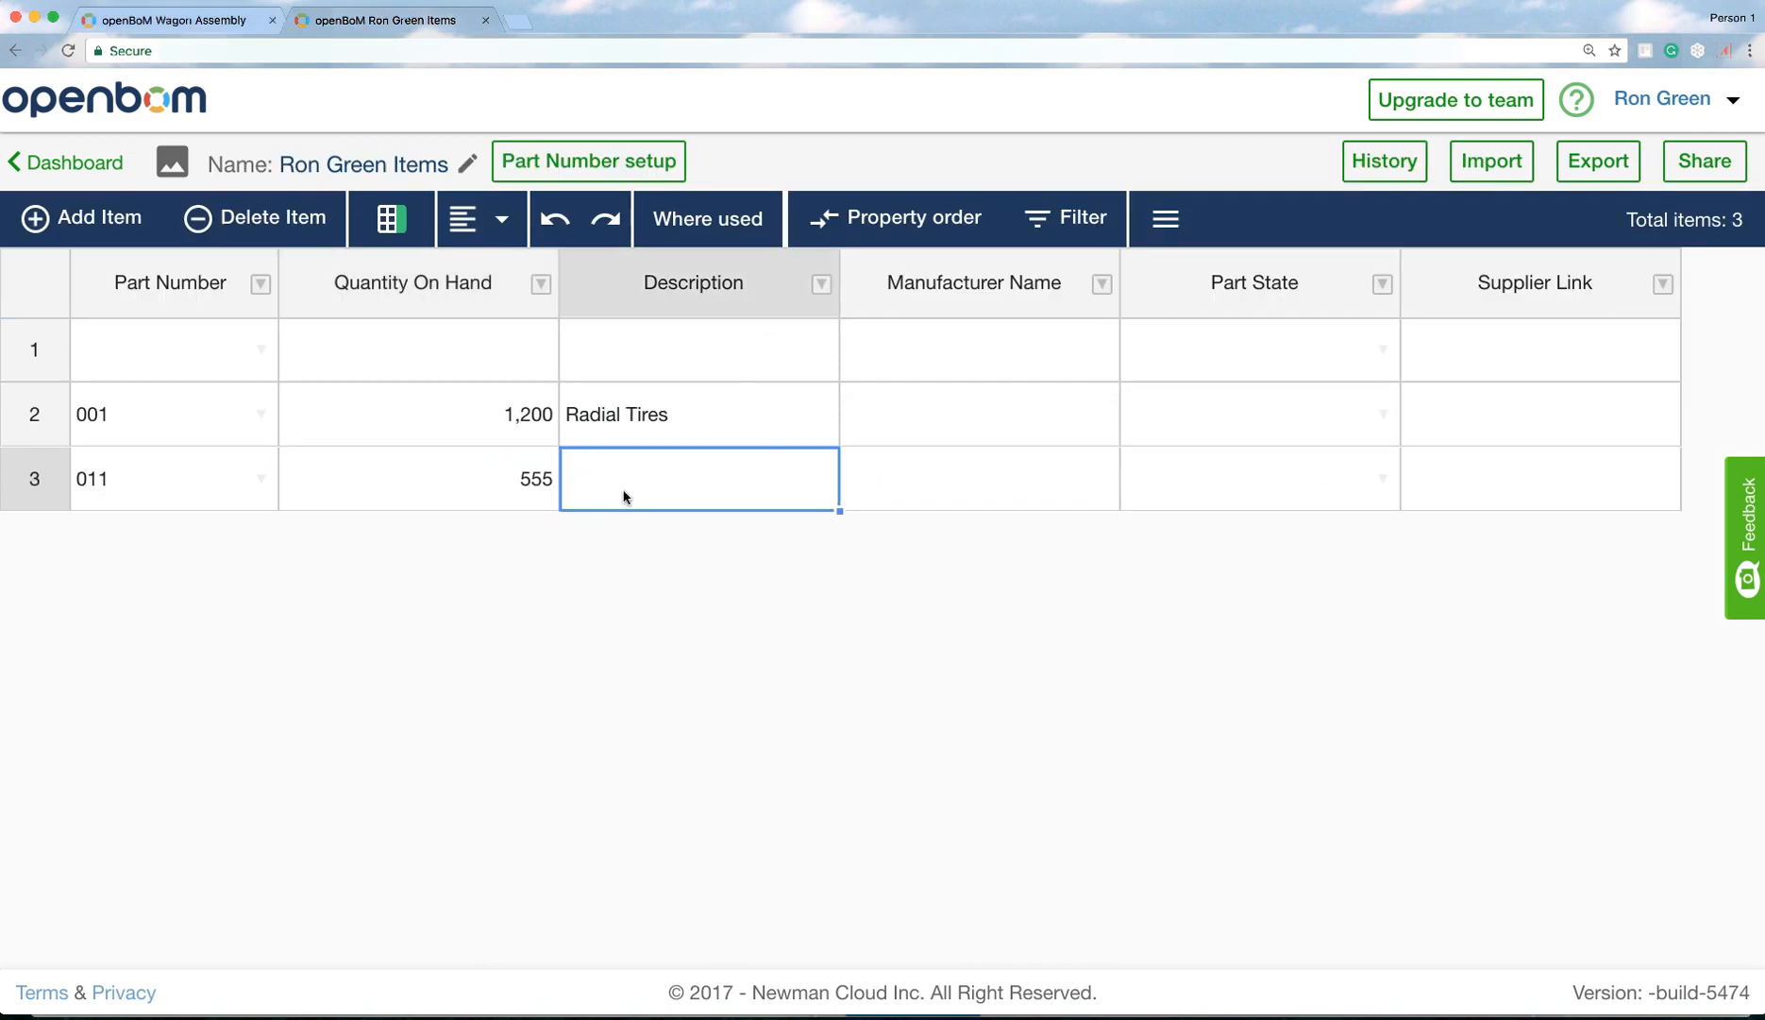
pyautogui.write('V8 Engine')
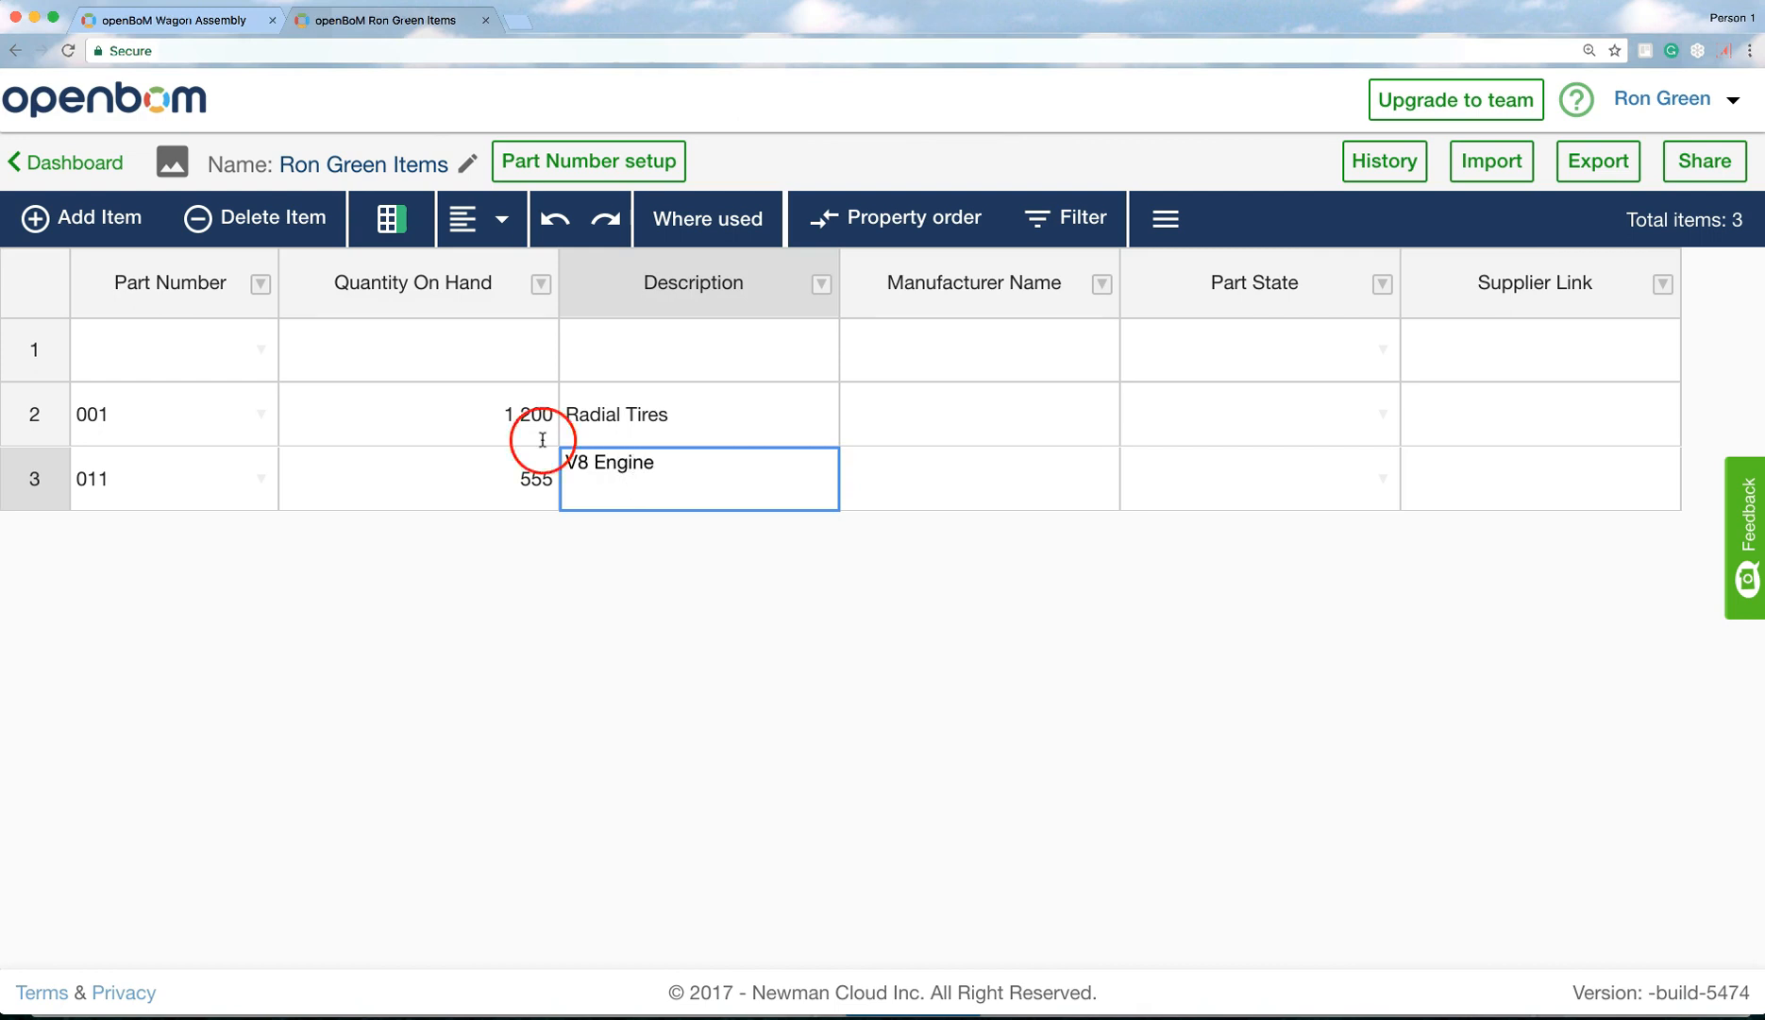
pyautogui.doubleClick(950, 488)
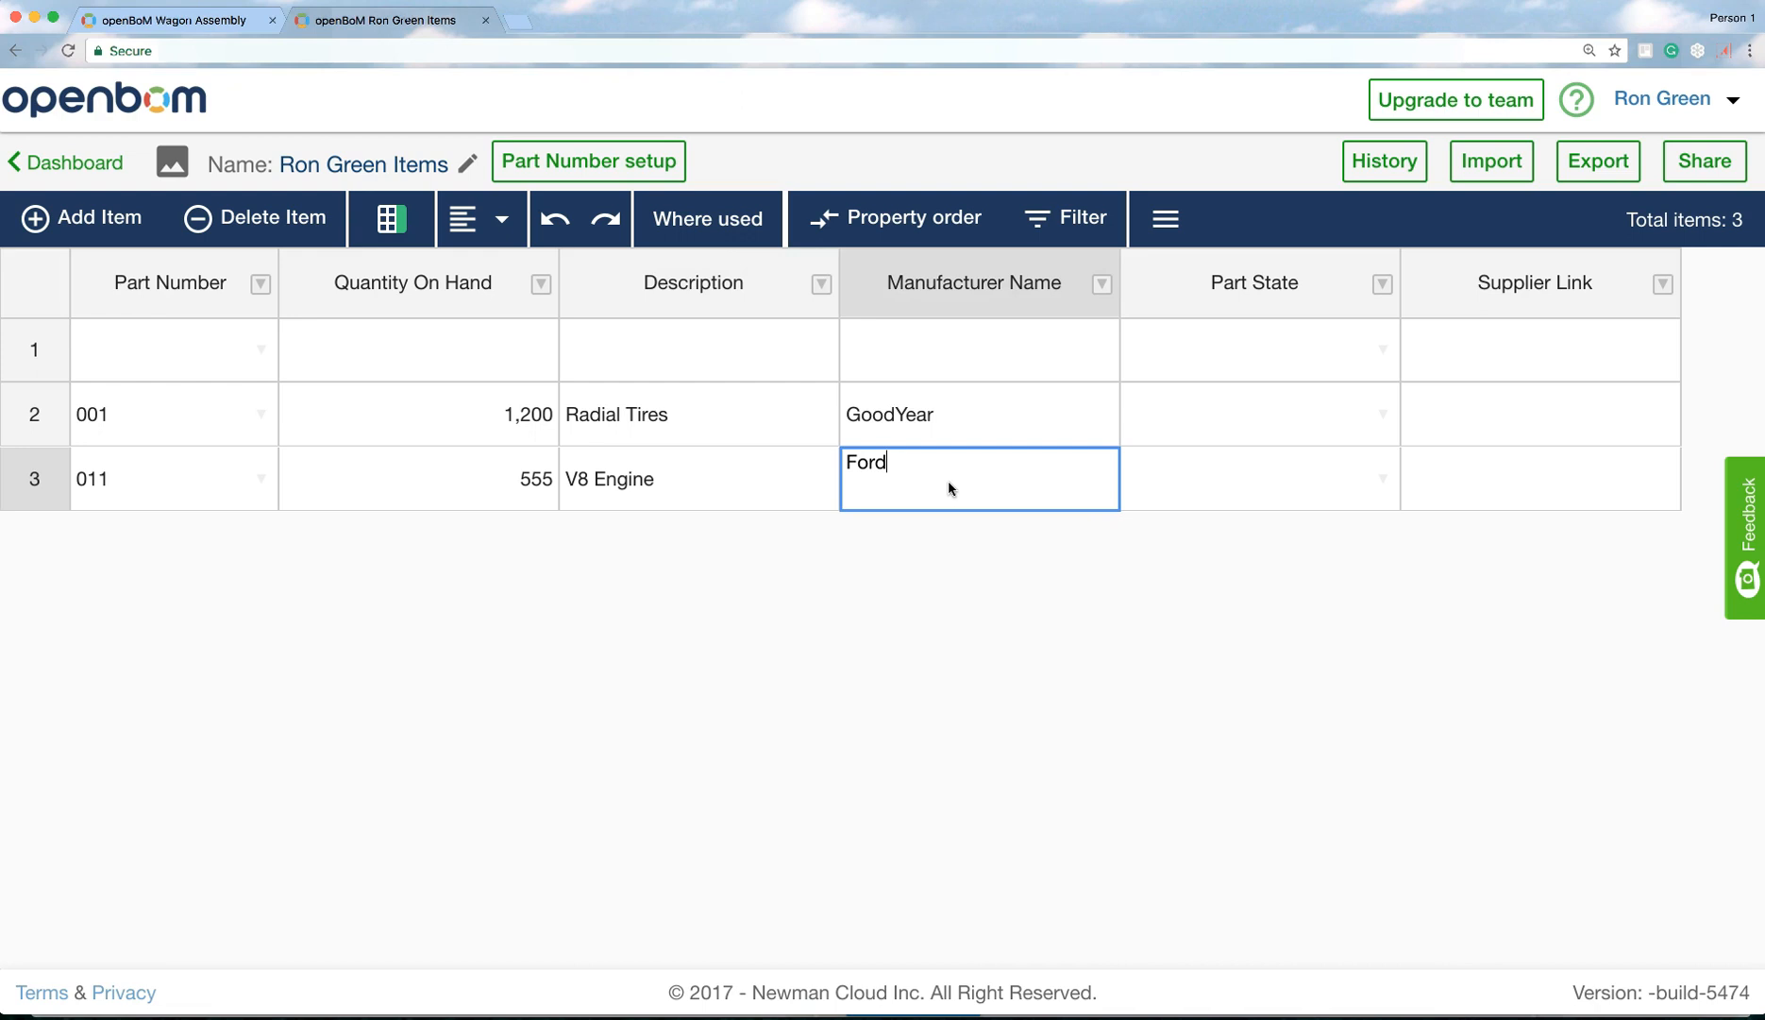
pyautogui.press('Return')
# Return to the Wagon Assembly BOM and create a new items catalog part for the Body row's Catalog Part Number.
pyautogui.click(222, 27)
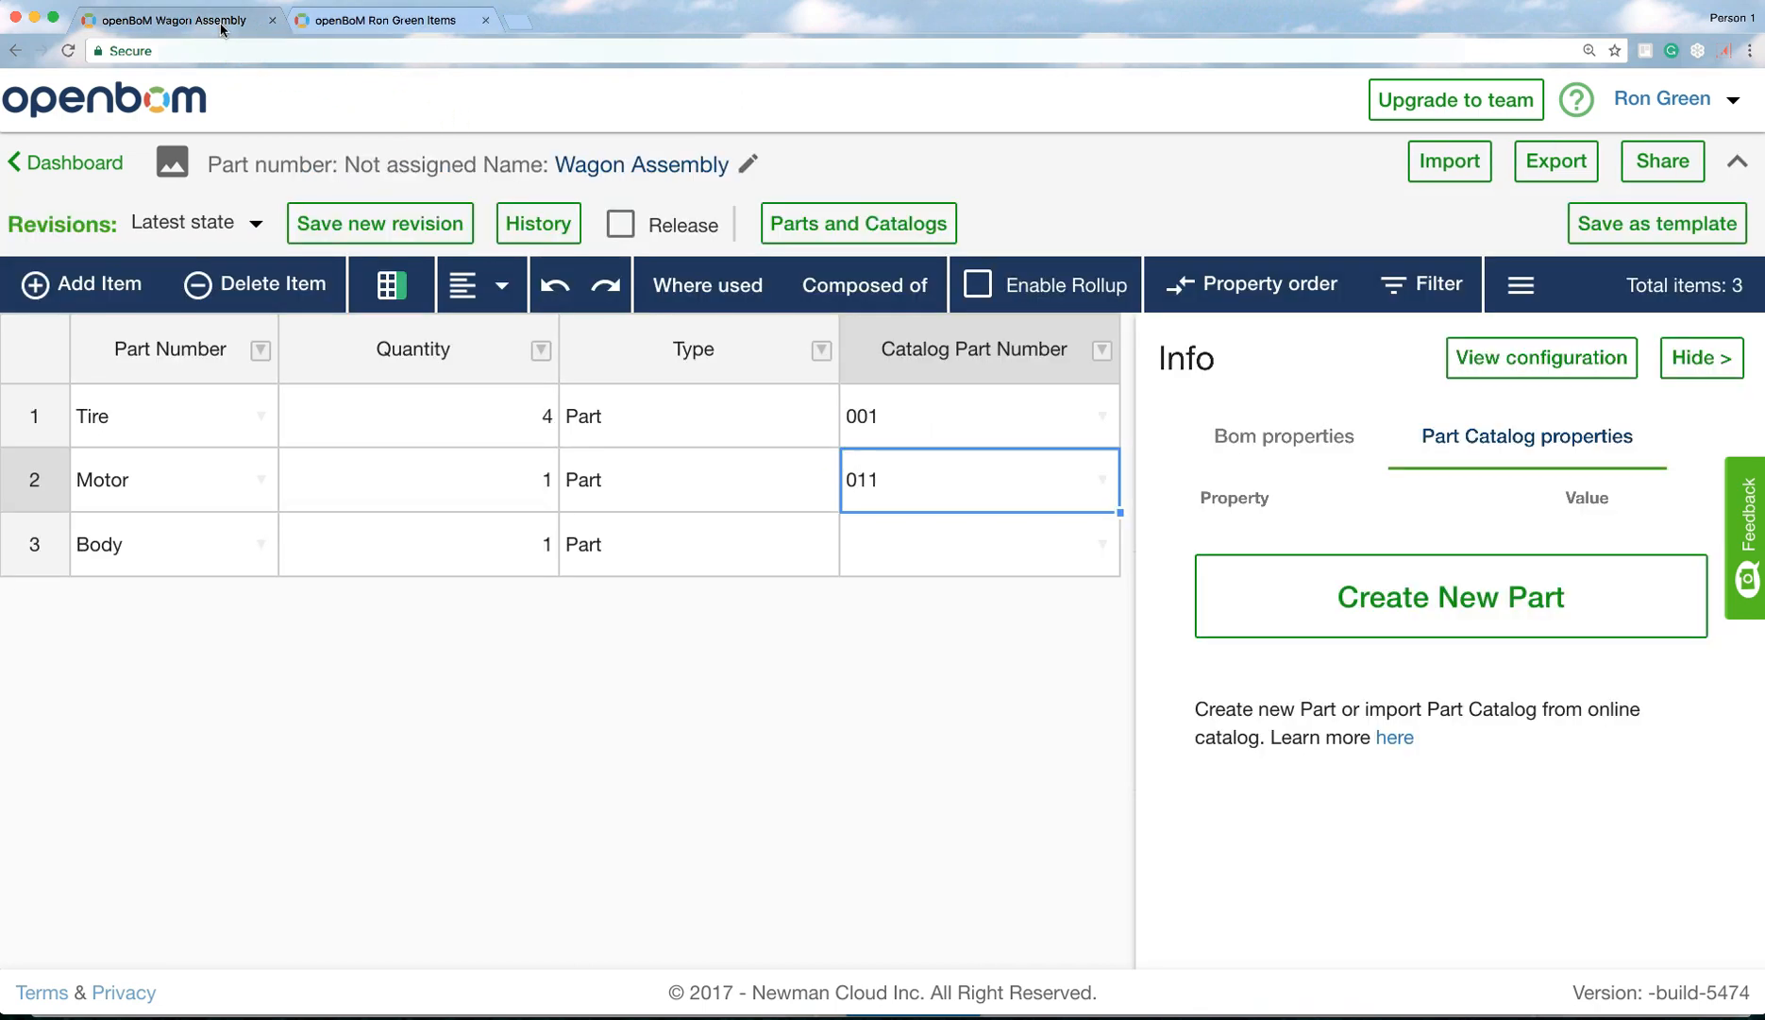
pyautogui.click(893, 546)
pyautogui.click(1401, 618)
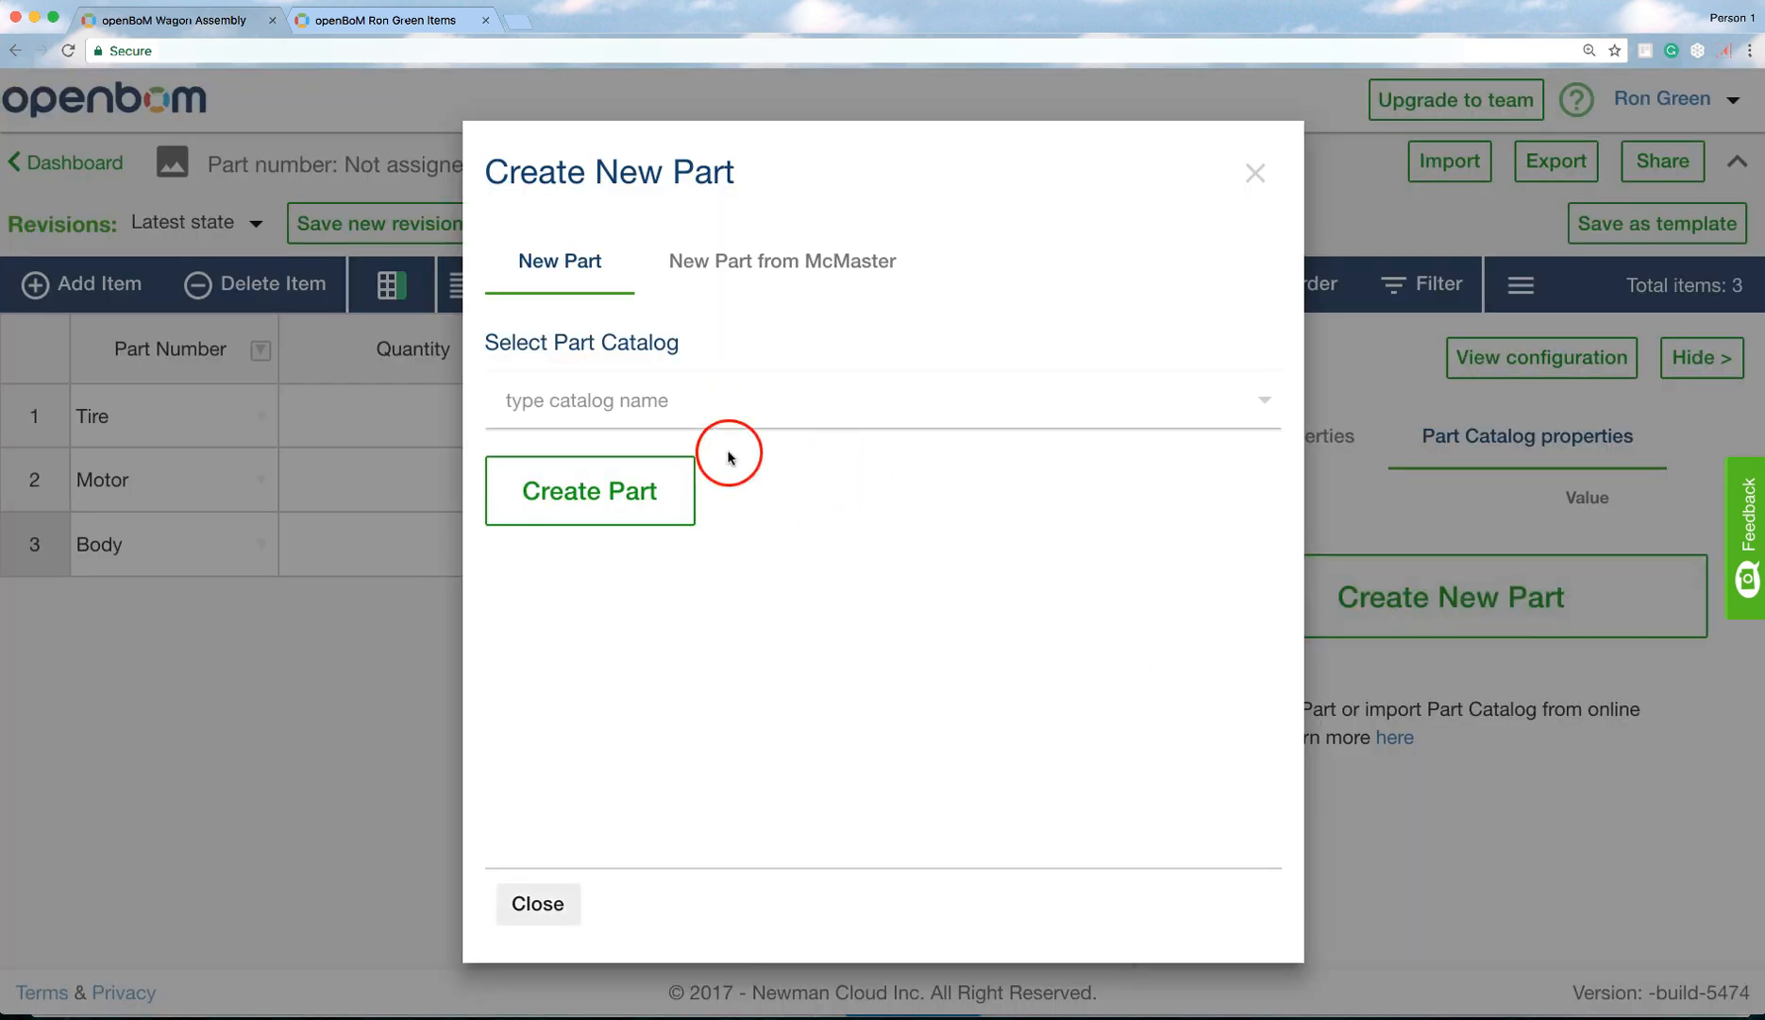
pyautogui.click(563, 412)
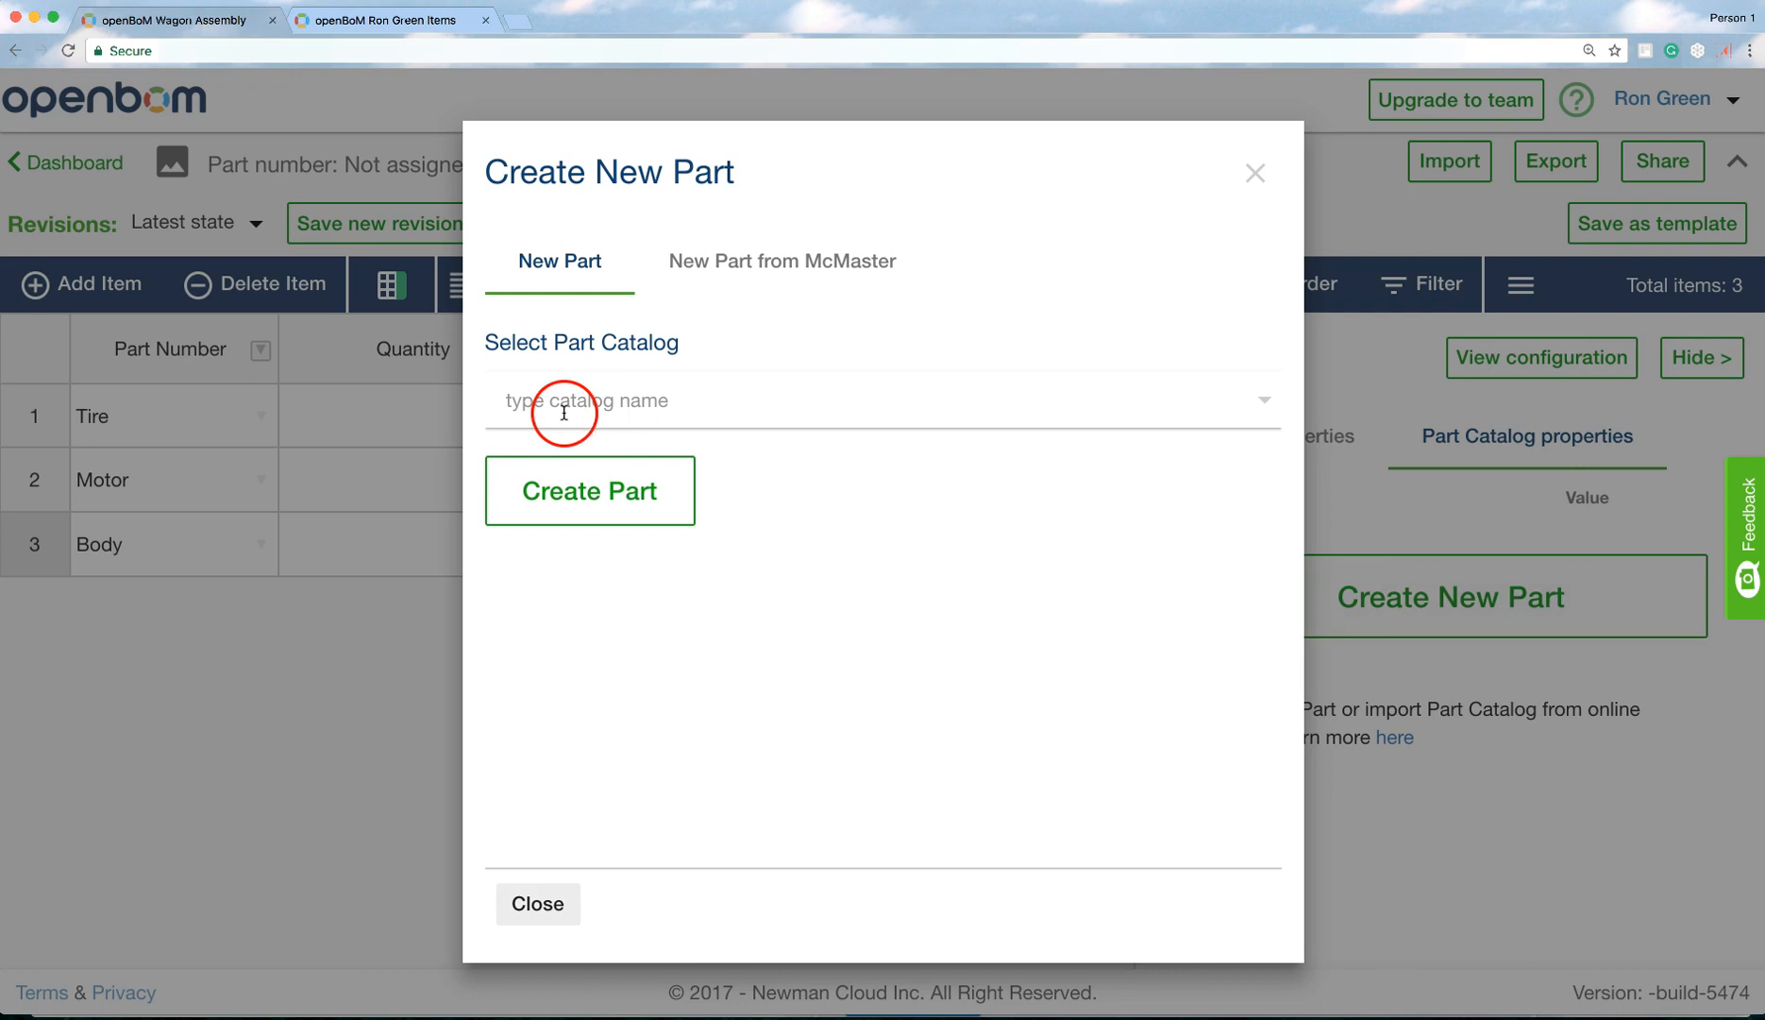
pyautogui.click(569, 465)
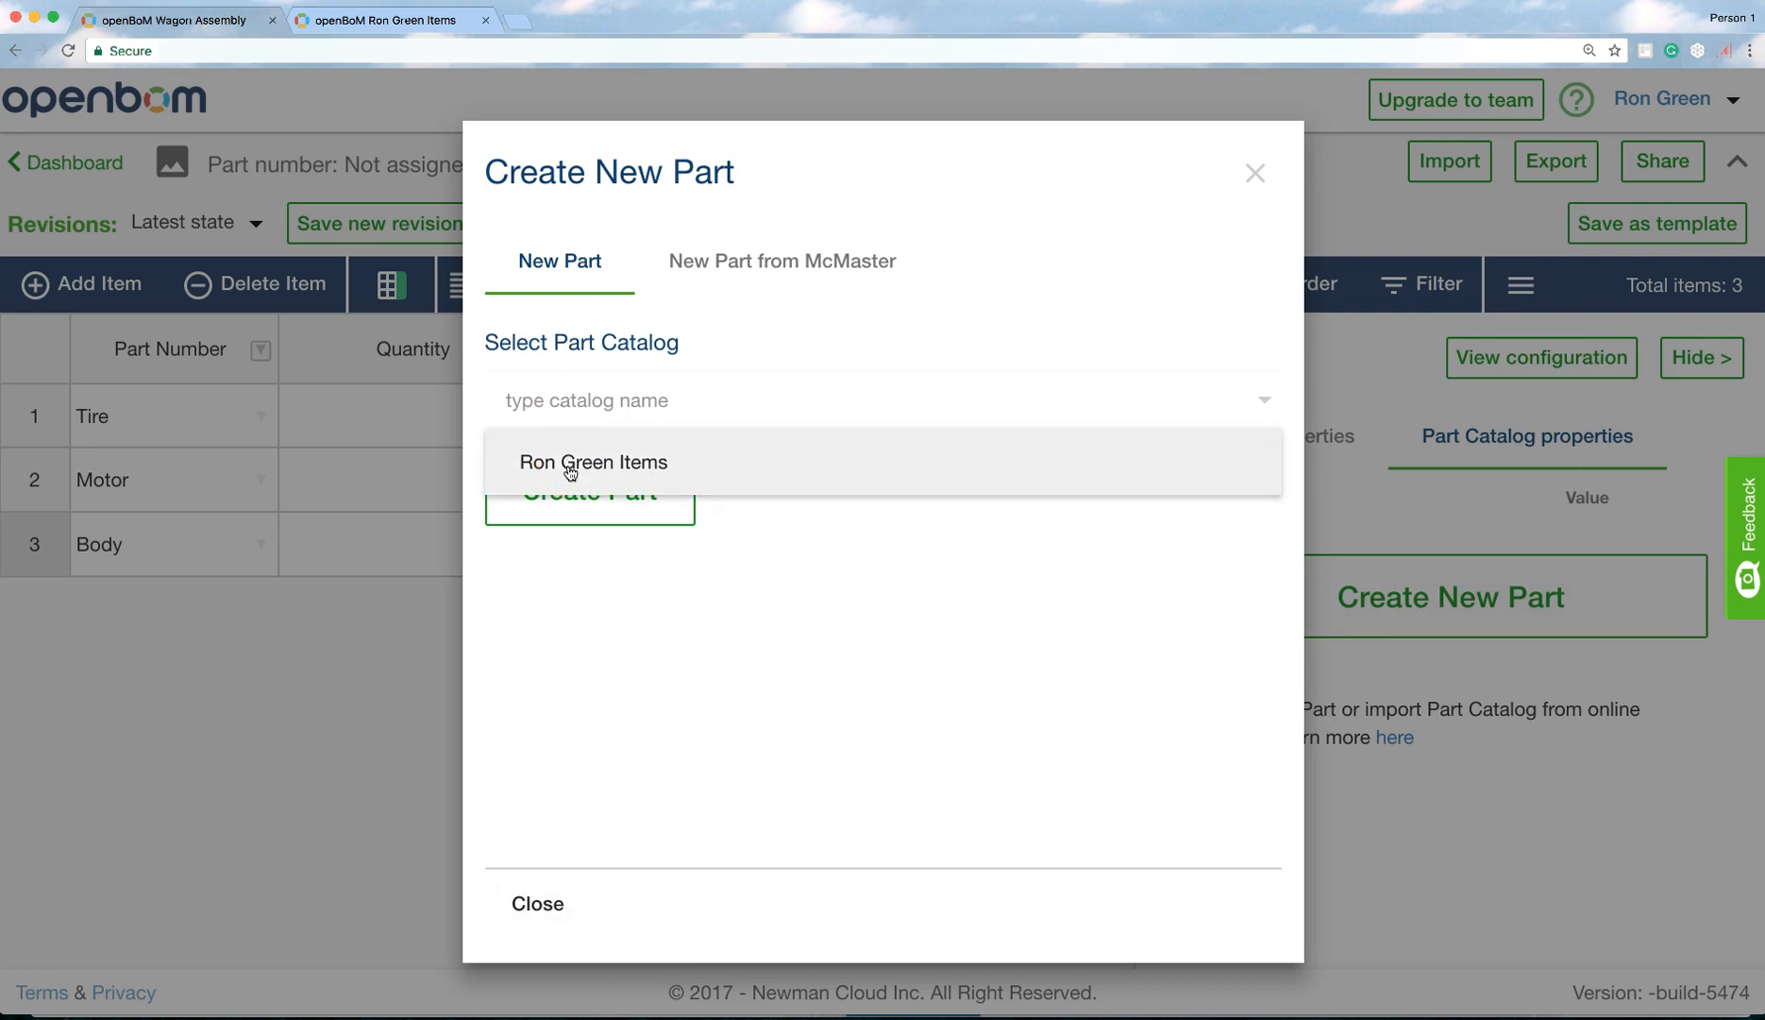
pyautogui.click(577, 491)
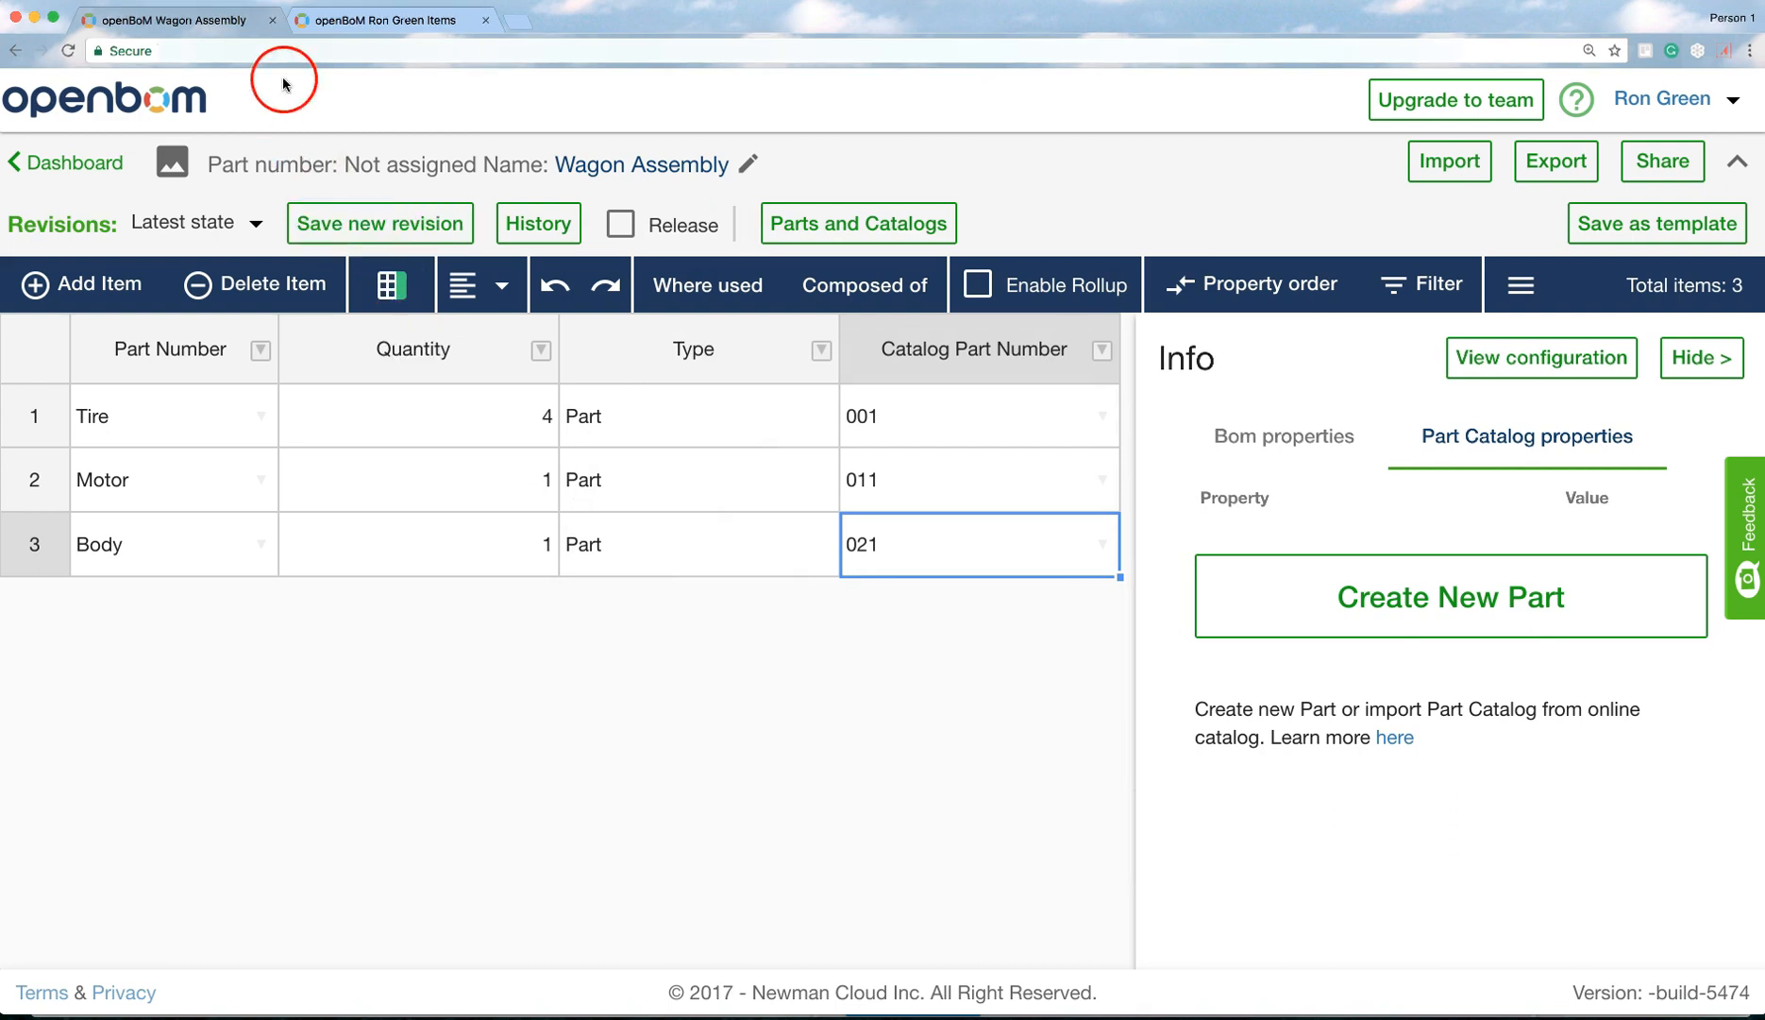
# In the items catalog, give item 021 quantity on hand 600, description Car Body and manufacturer Ford.
pyautogui.click(387, 20)
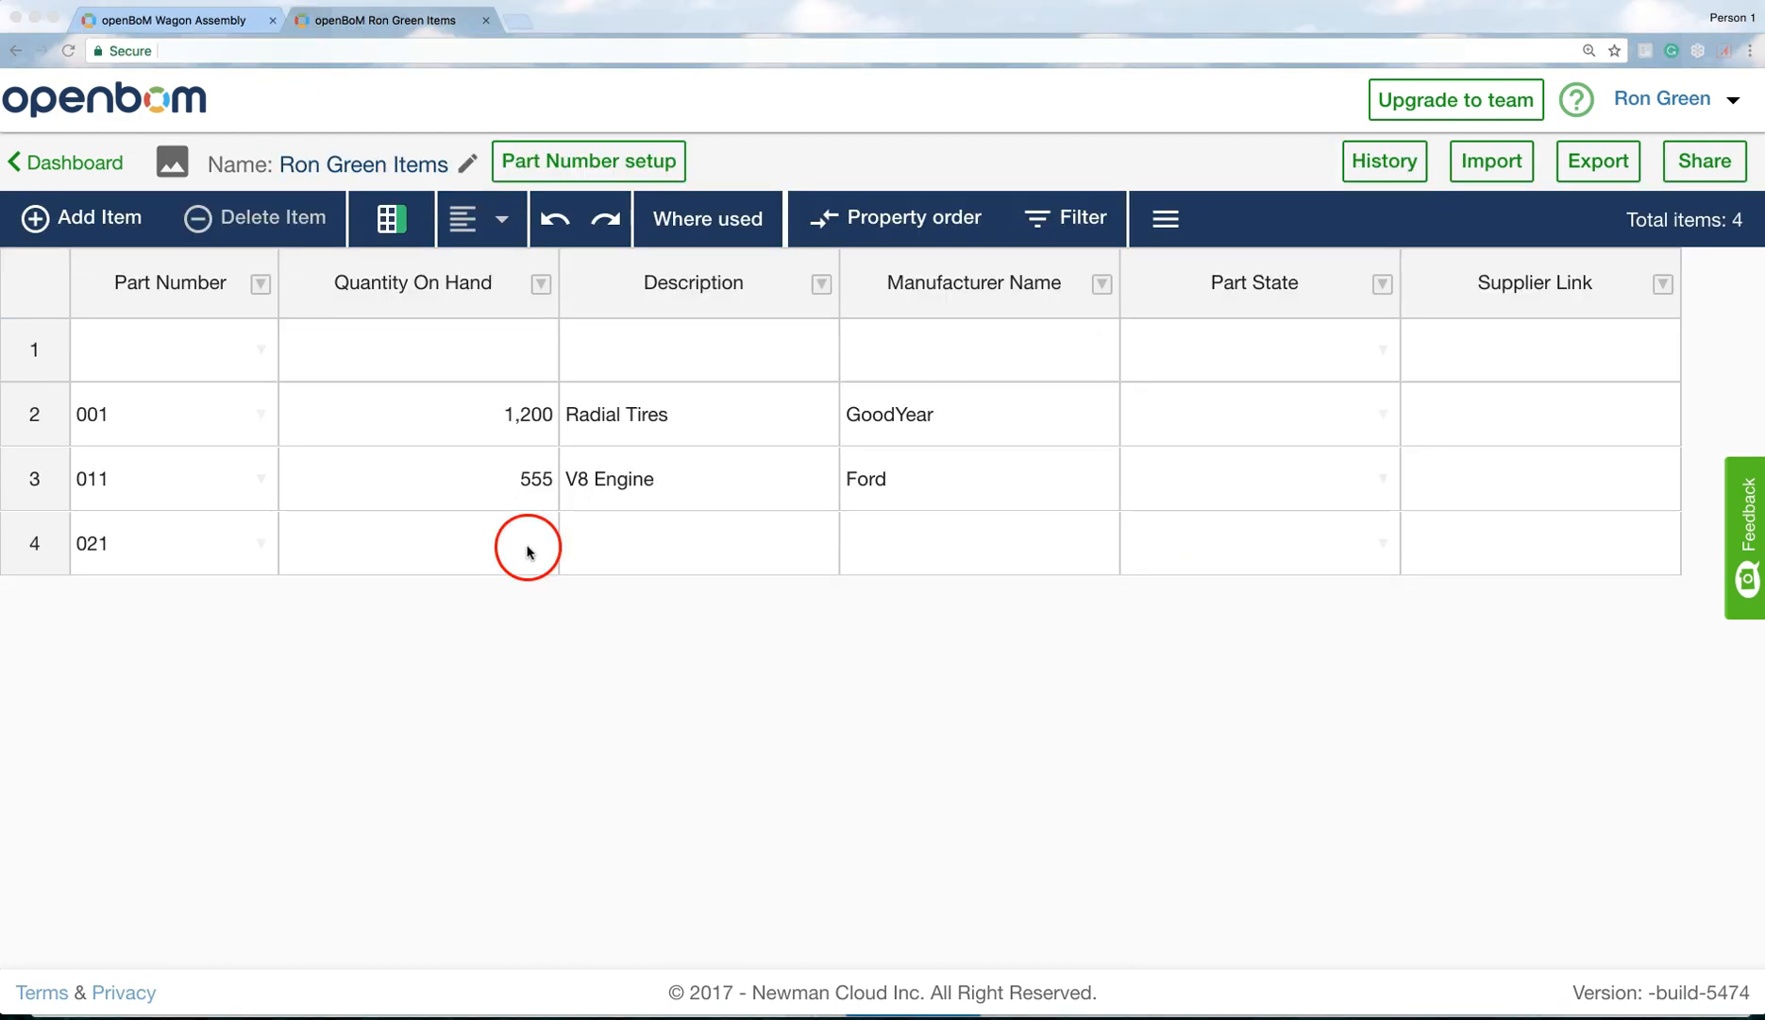
pyautogui.doubleClick(529, 550)
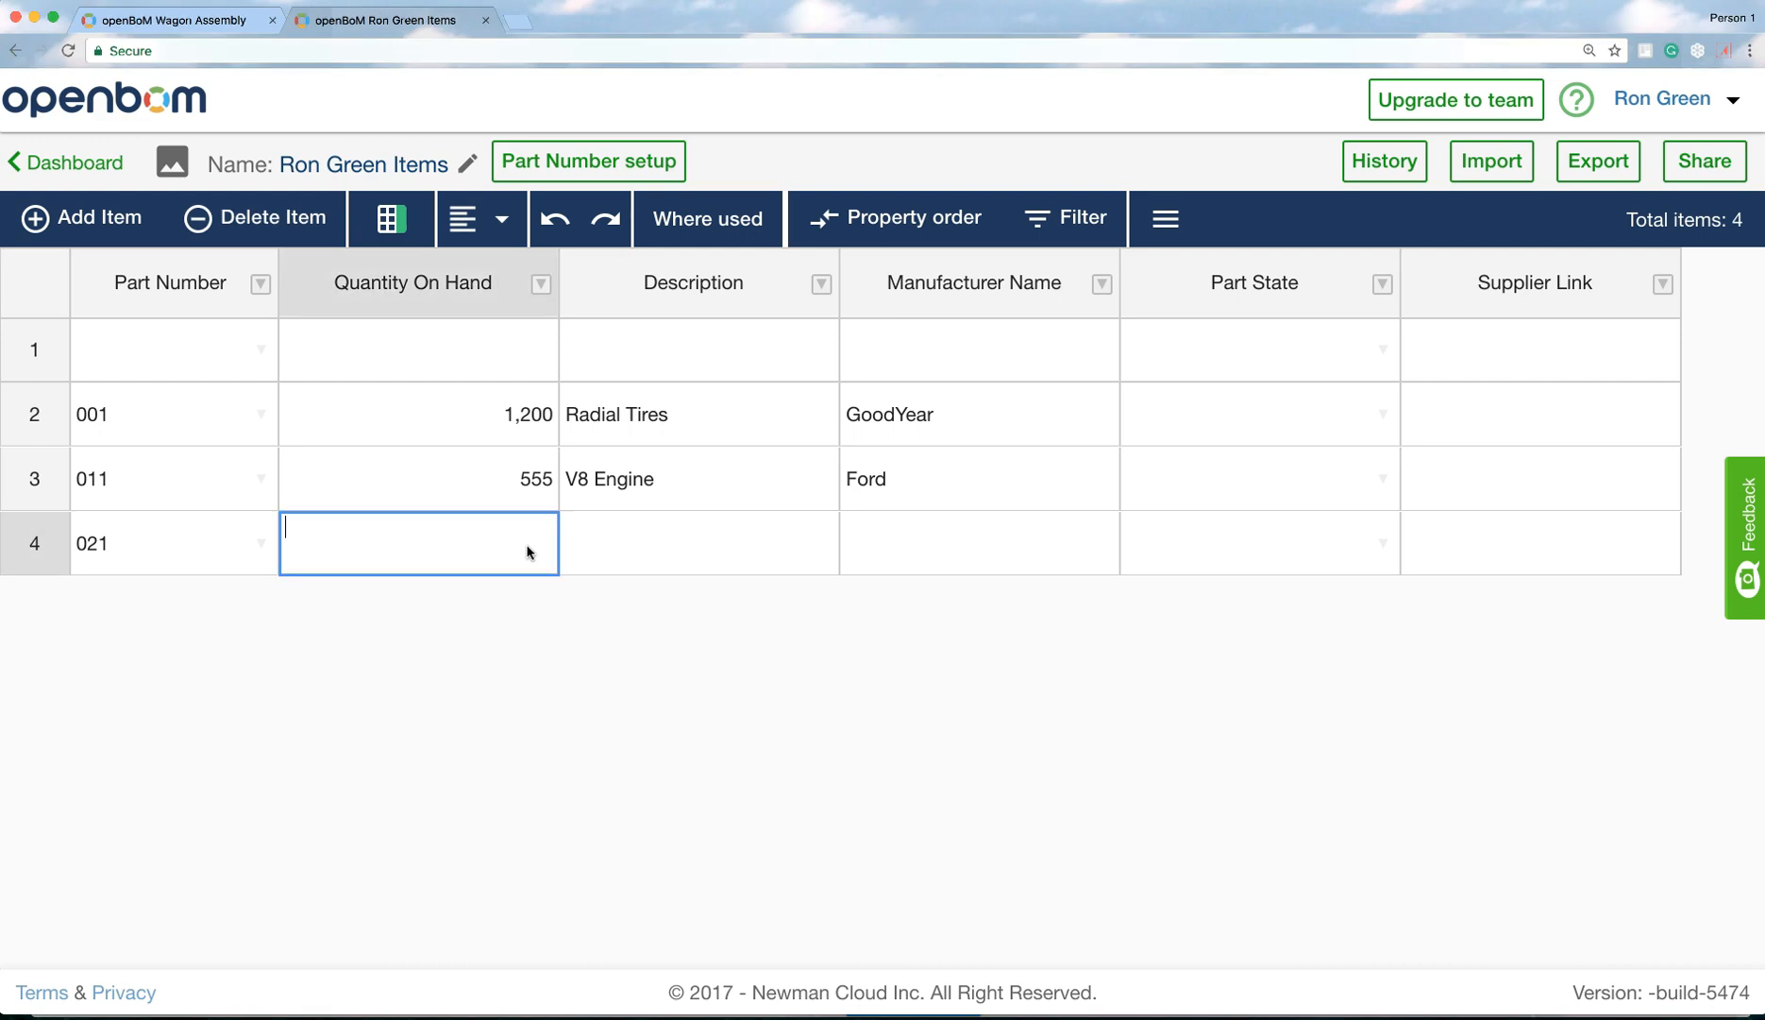
pyautogui.click(652, 546)
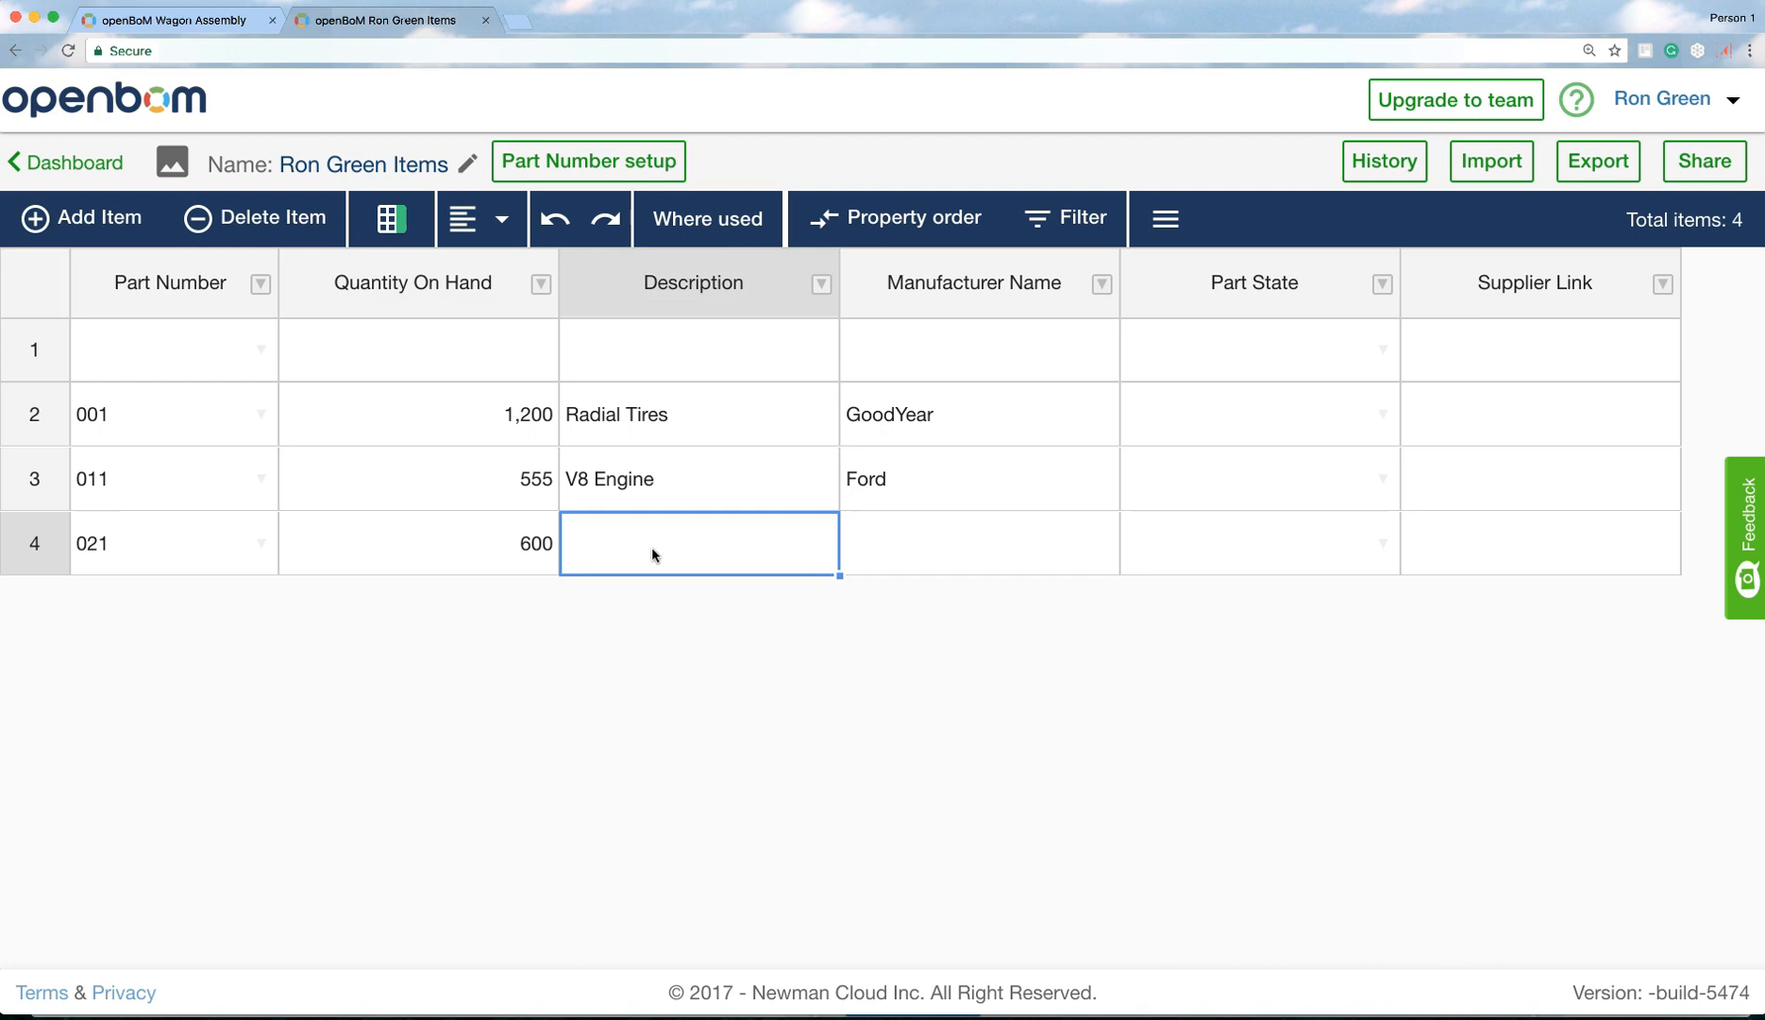
pyautogui.write('Car Body')
pyautogui.click(863, 547)
pyautogui.write('Ford')
pyautogui.press('Return')
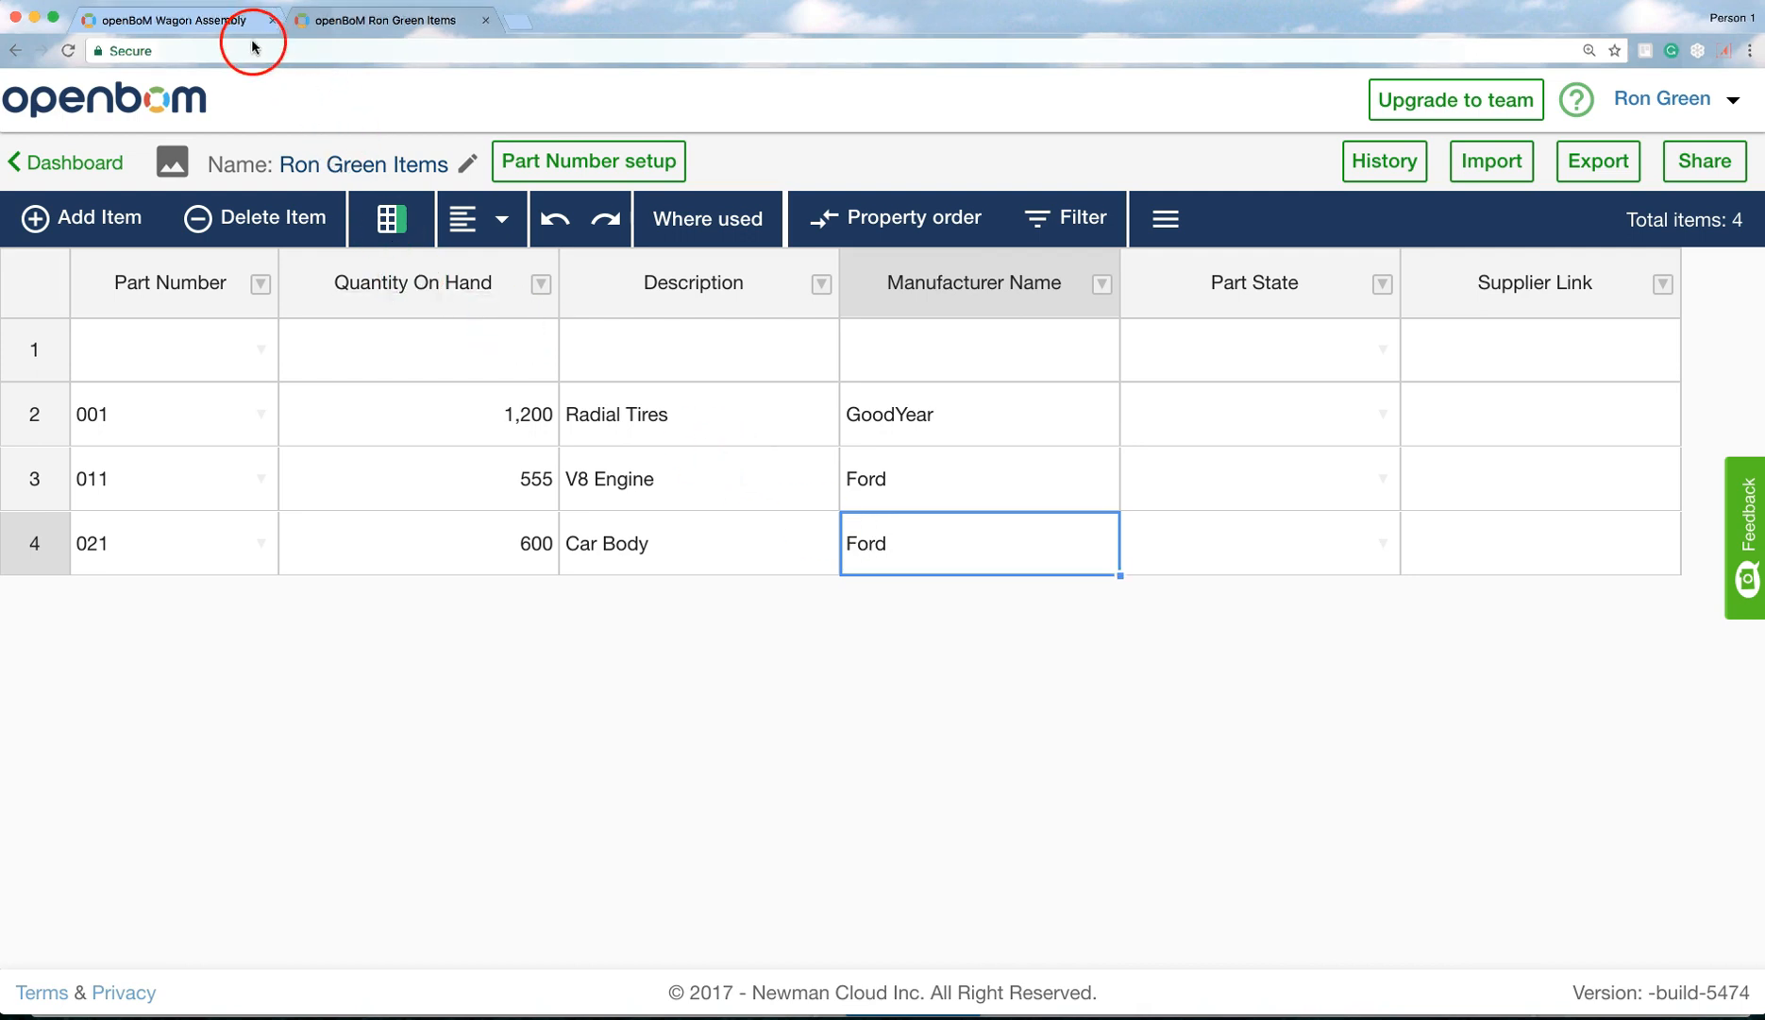
# Return to the Wagon Assembly BOM, hide the info pane and choose the items catalog in the part properties configuration.
pyautogui.click(228, 21)
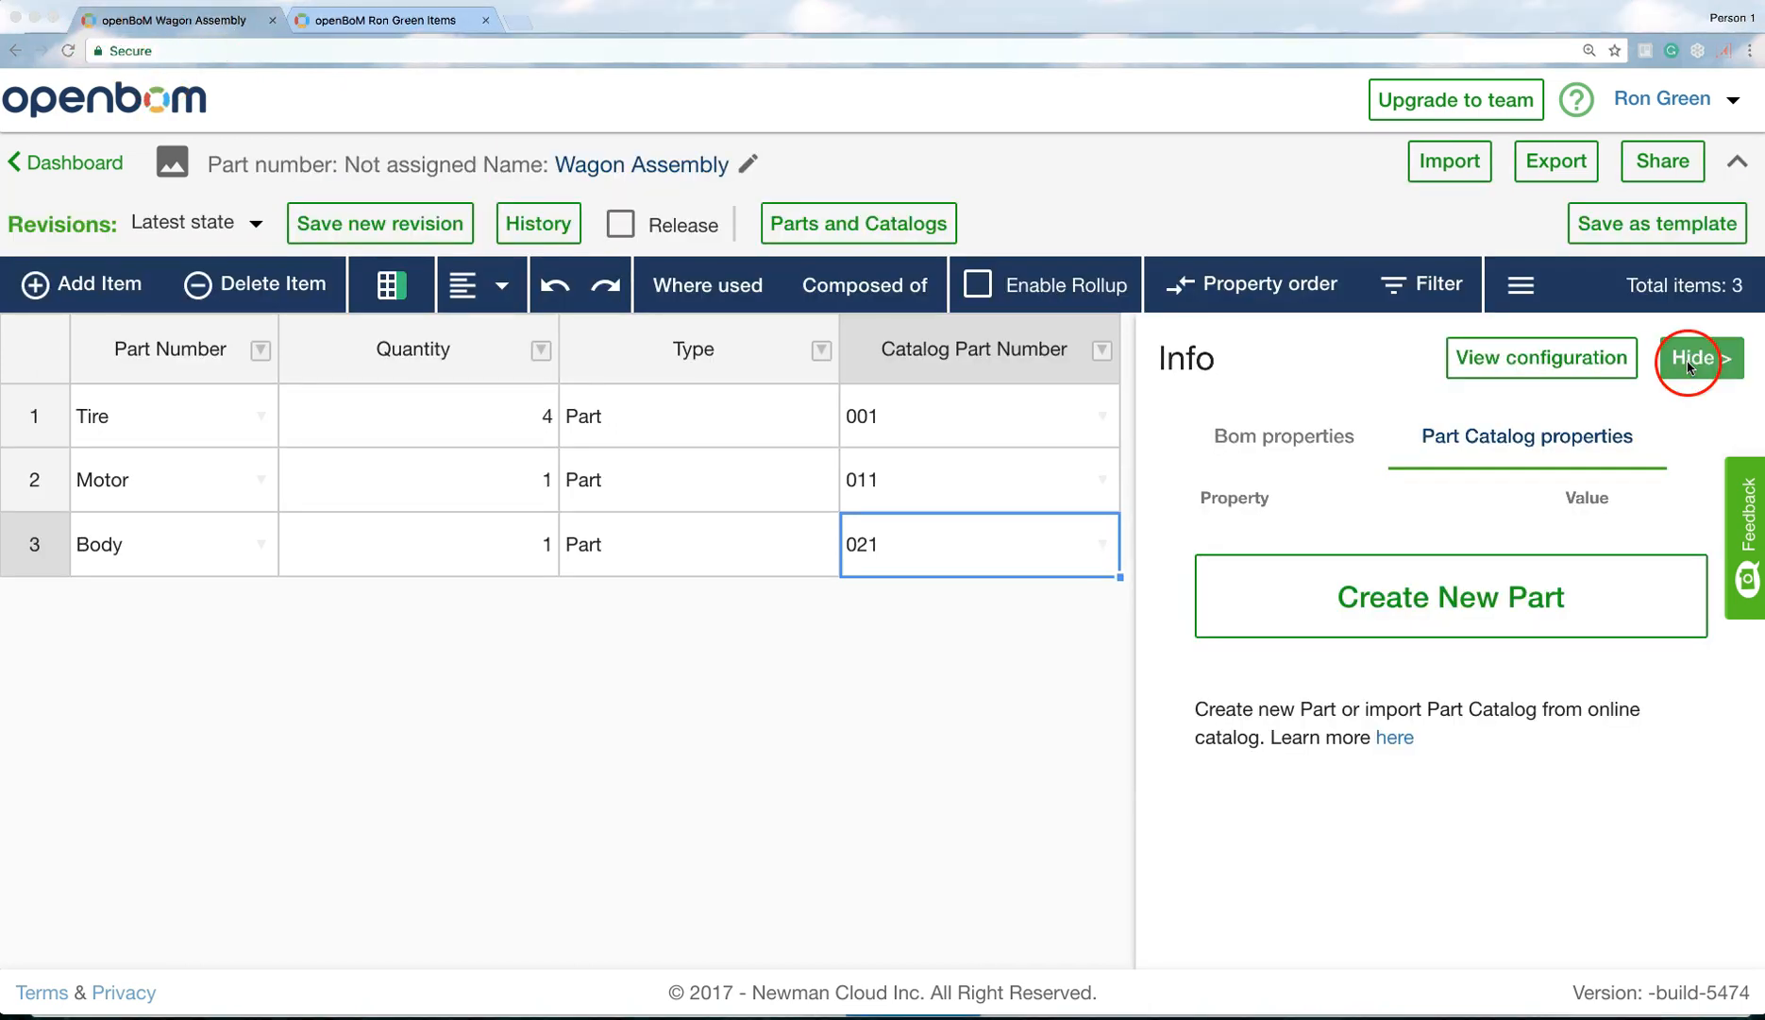
pyautogui.click(1689, 364)
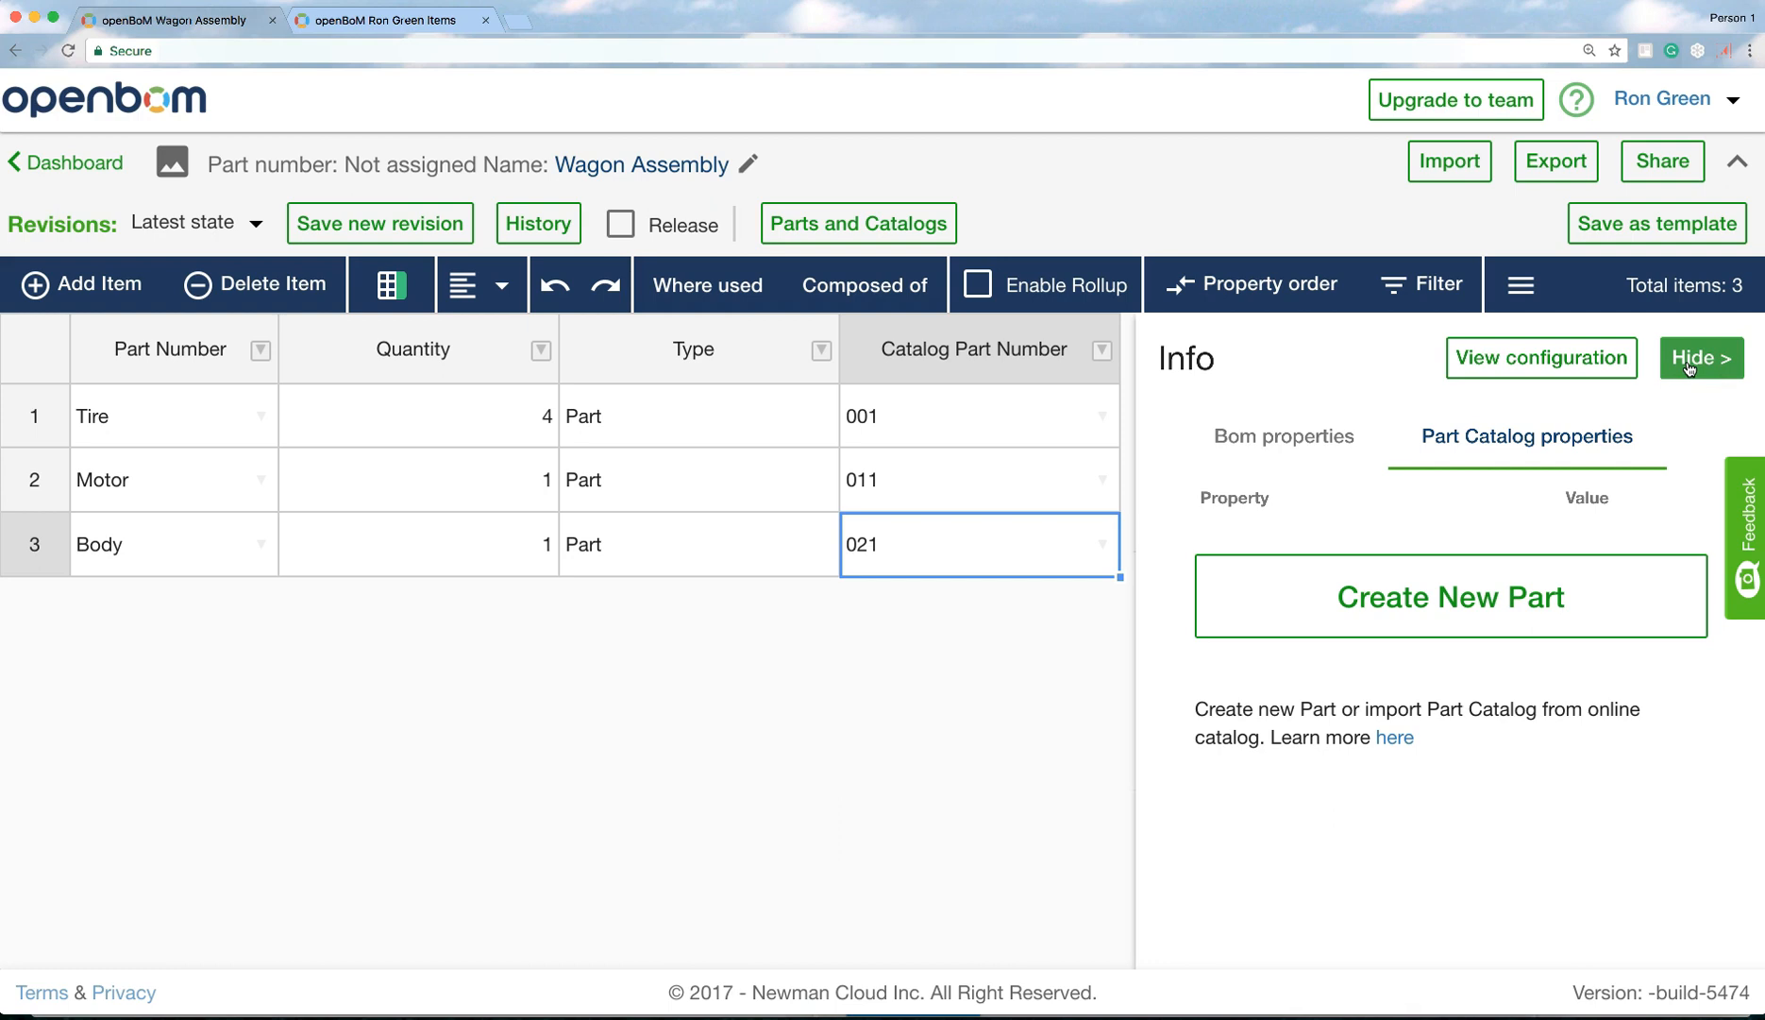
pyautogui.click(898, 219)
pyautogui.click(1015, 351)
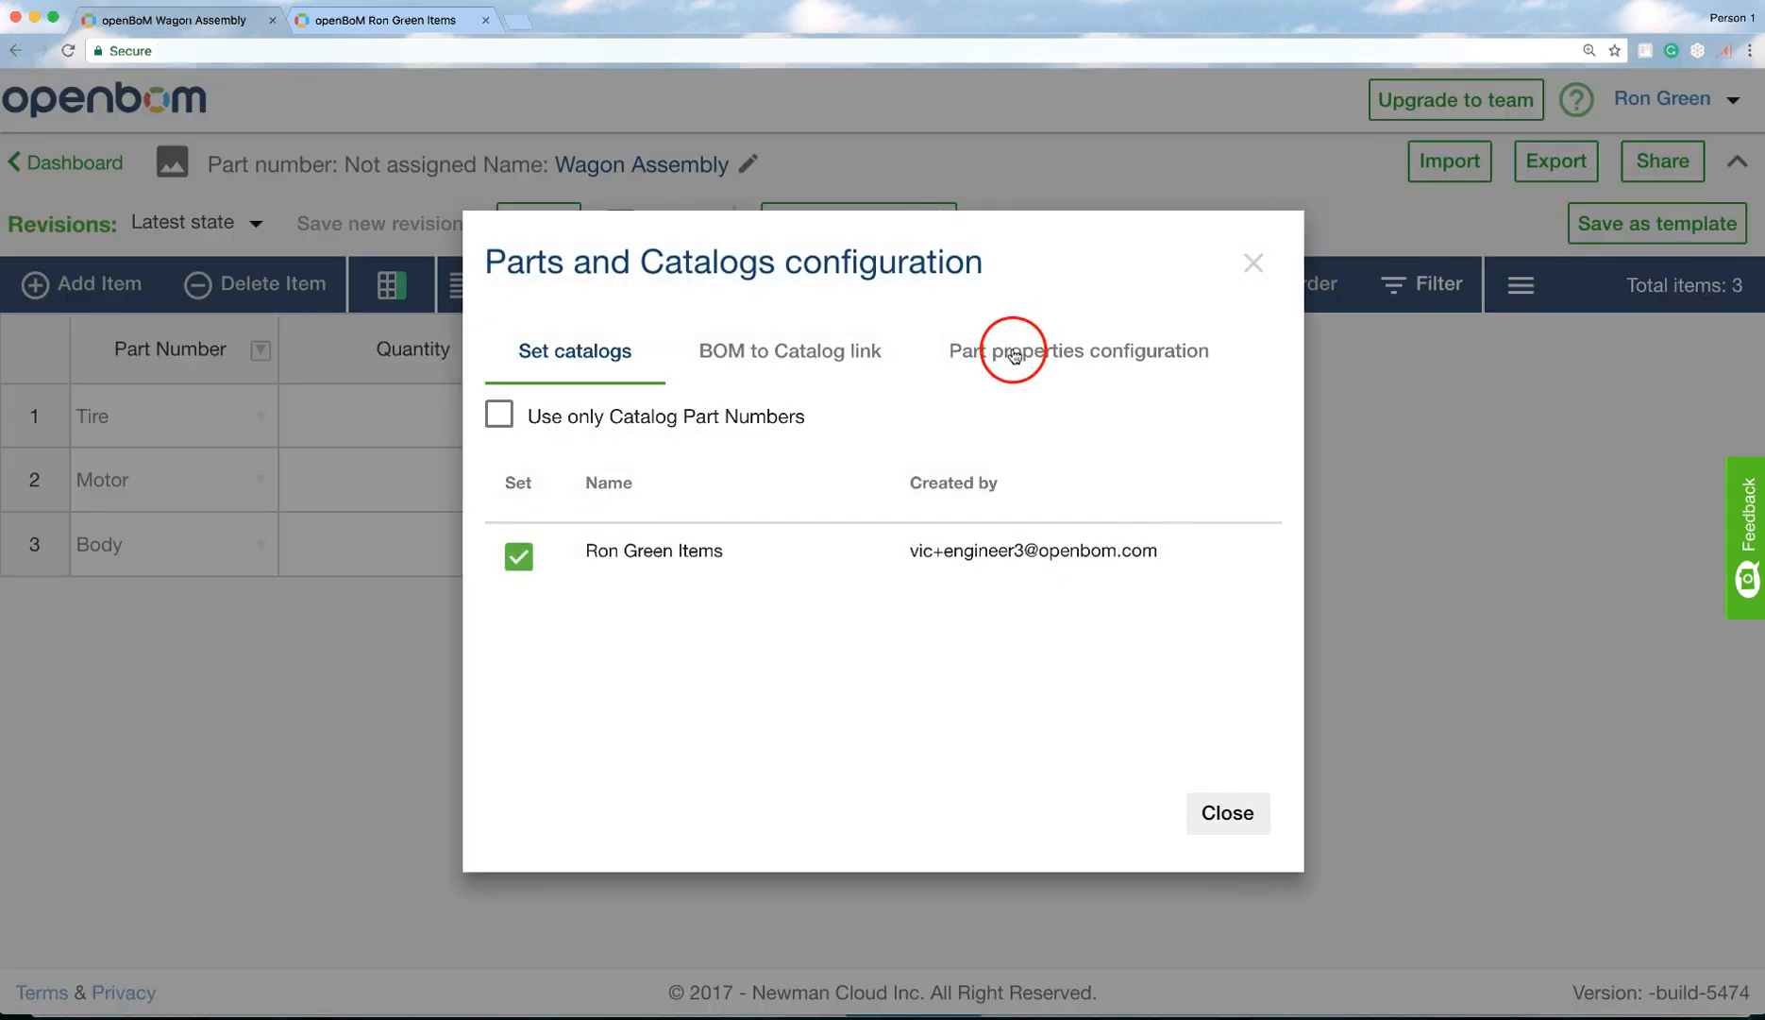
pyautogui.click(609, 467)
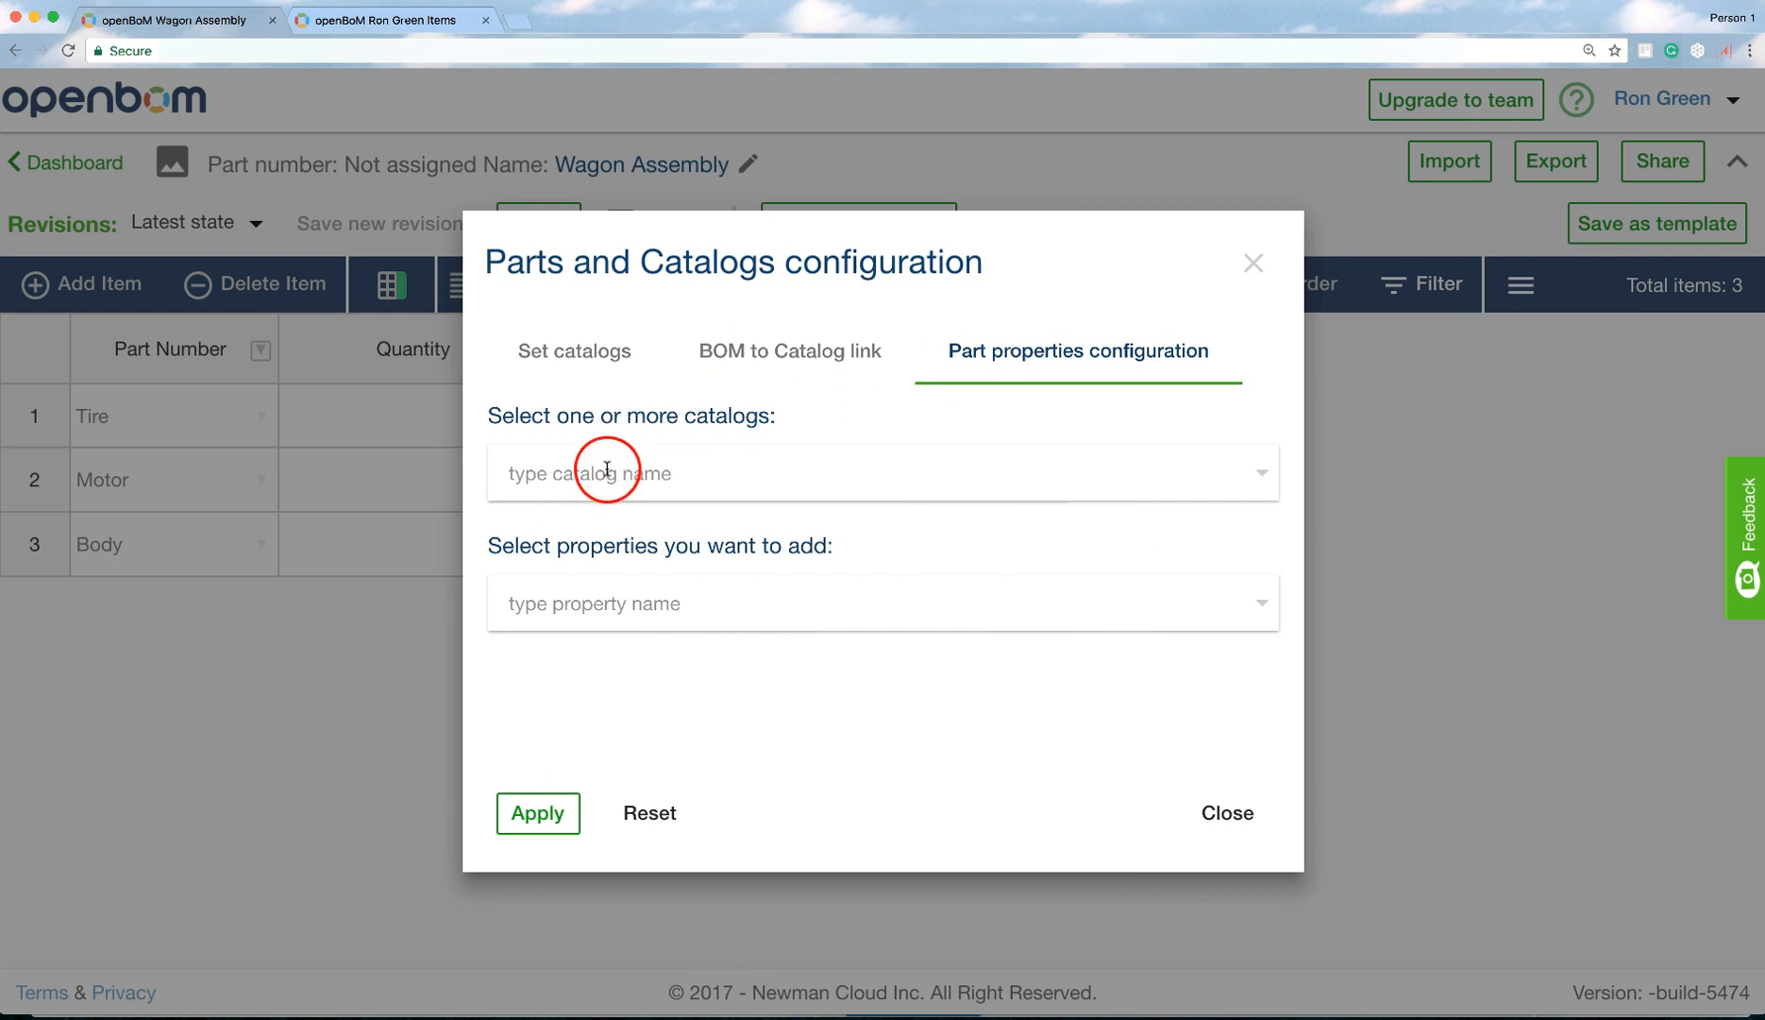
pyautogui.click(585, 530)
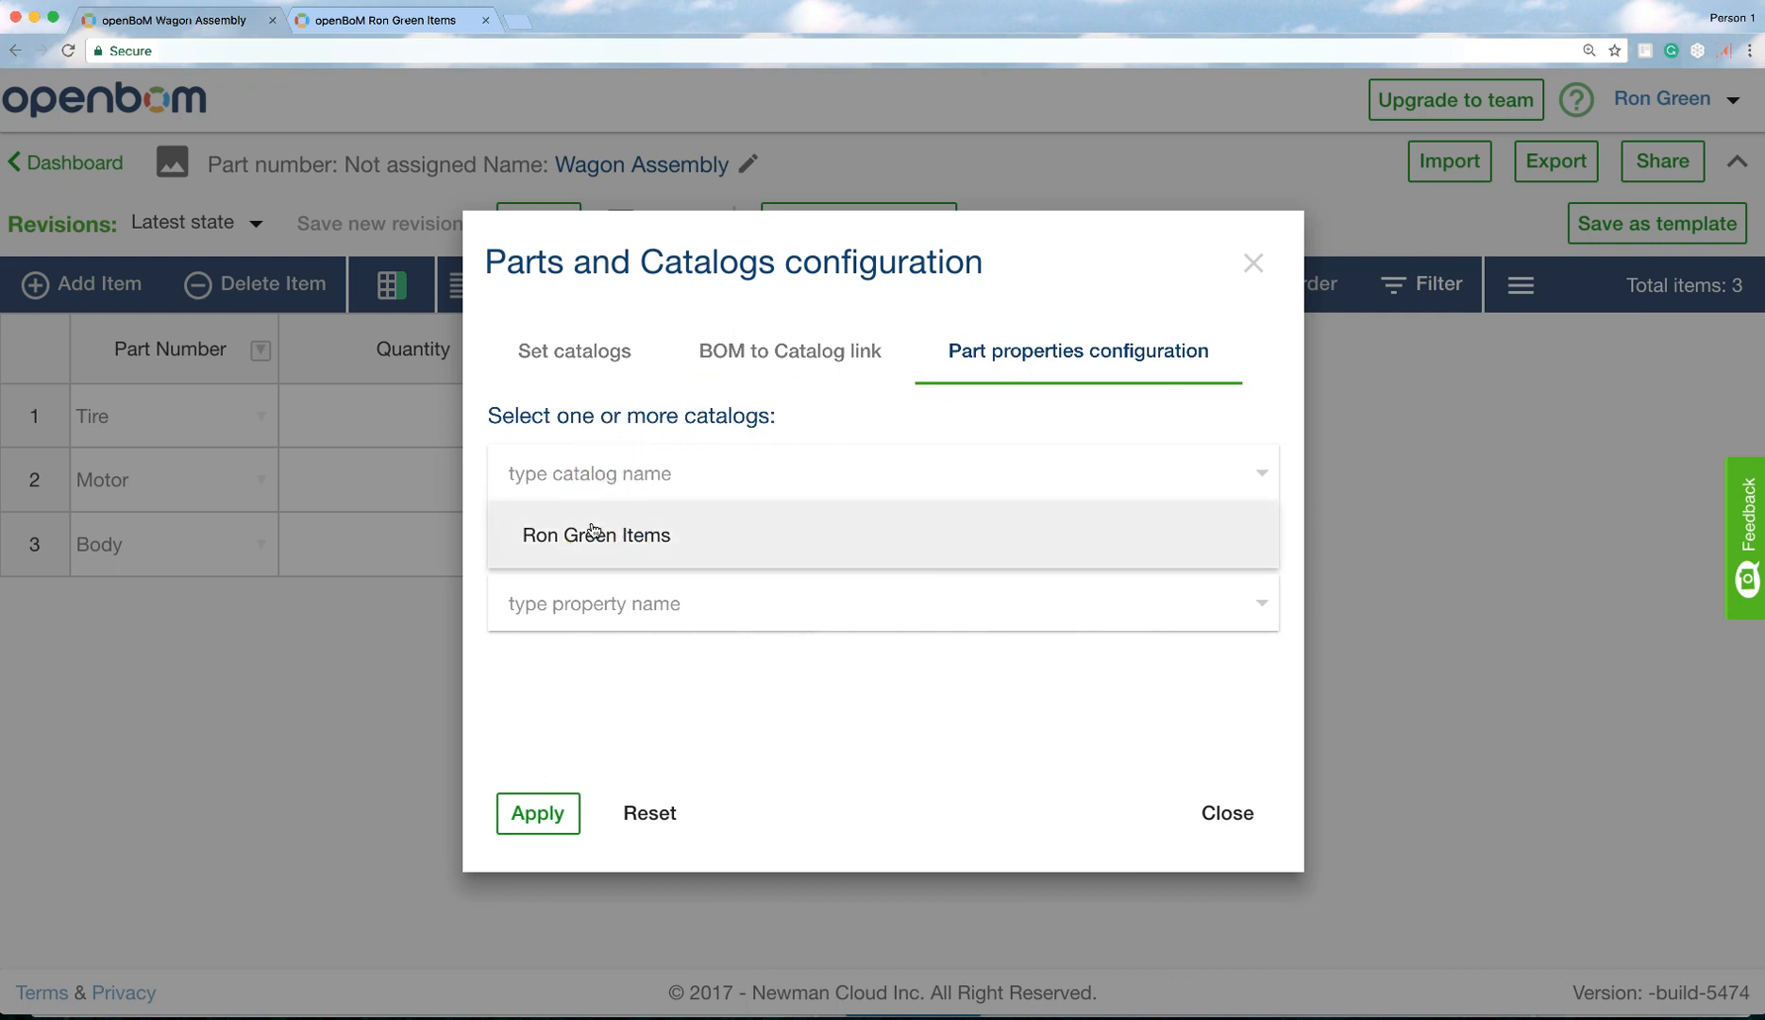
# Add the catalog properties Description and Manufacturer Name to the Wagon Assembly BOM and widen both new columns.
pyautogui.click(581, 633)
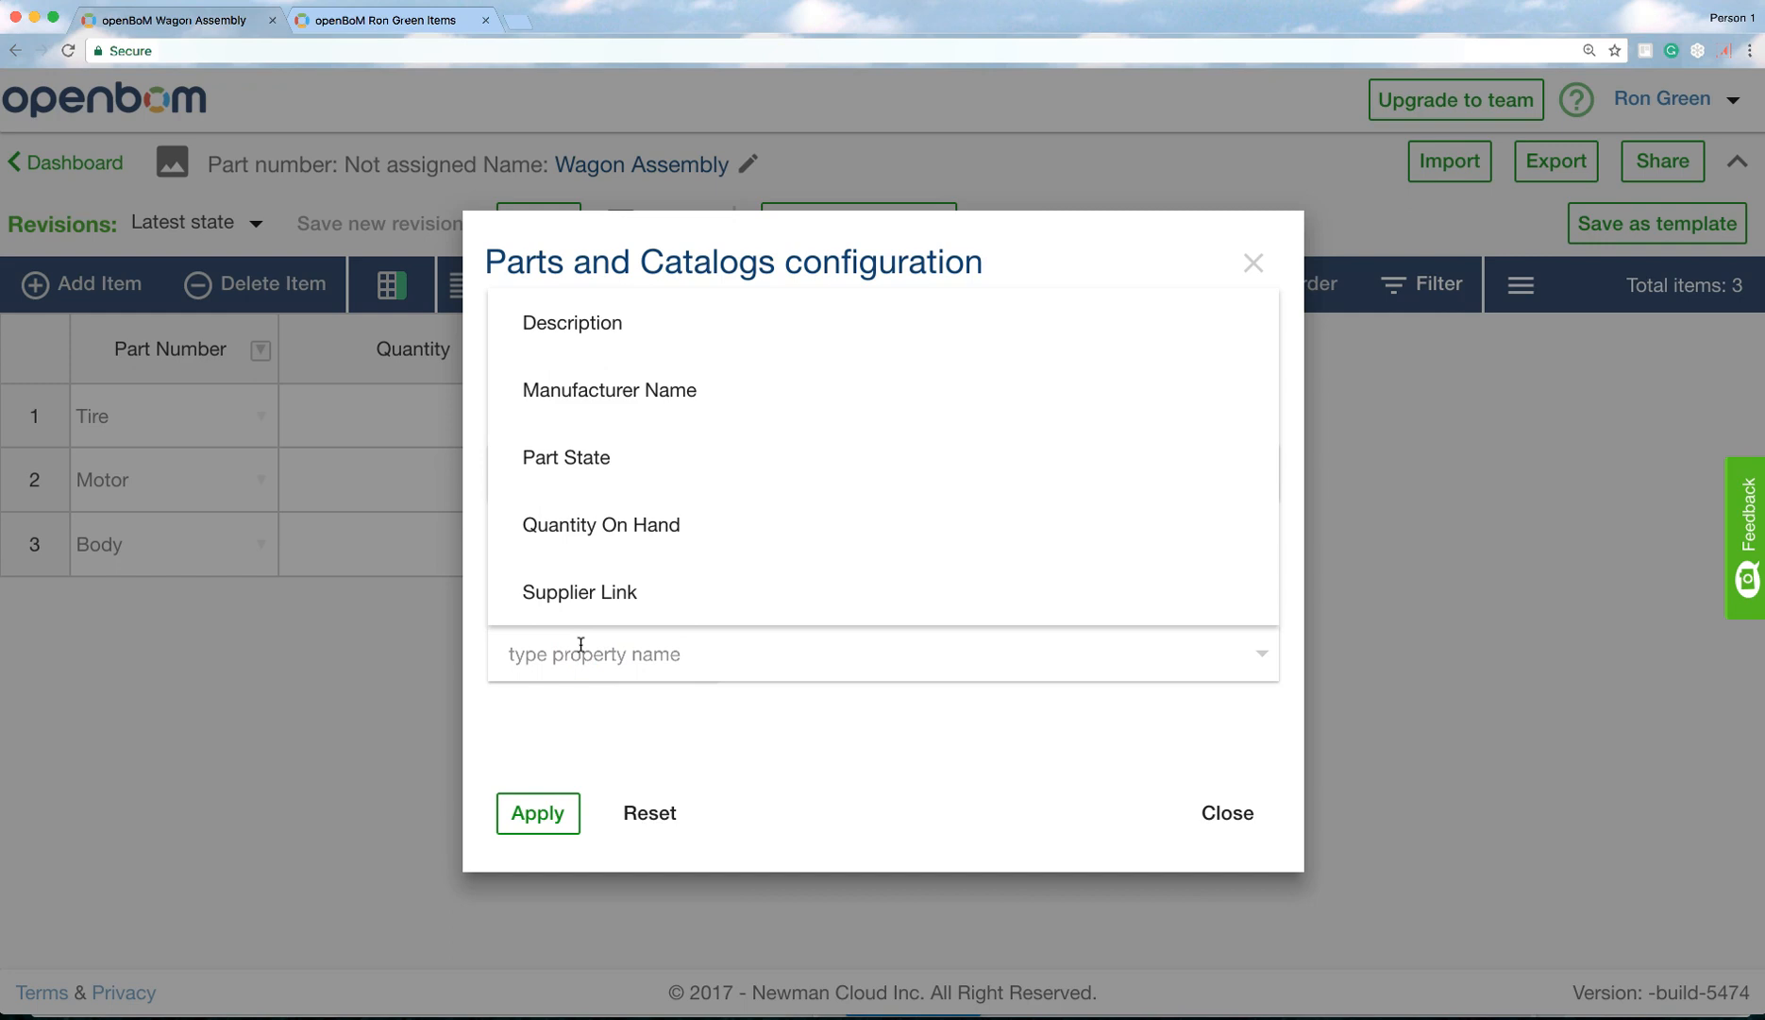
pyautogui.click(565, 342)
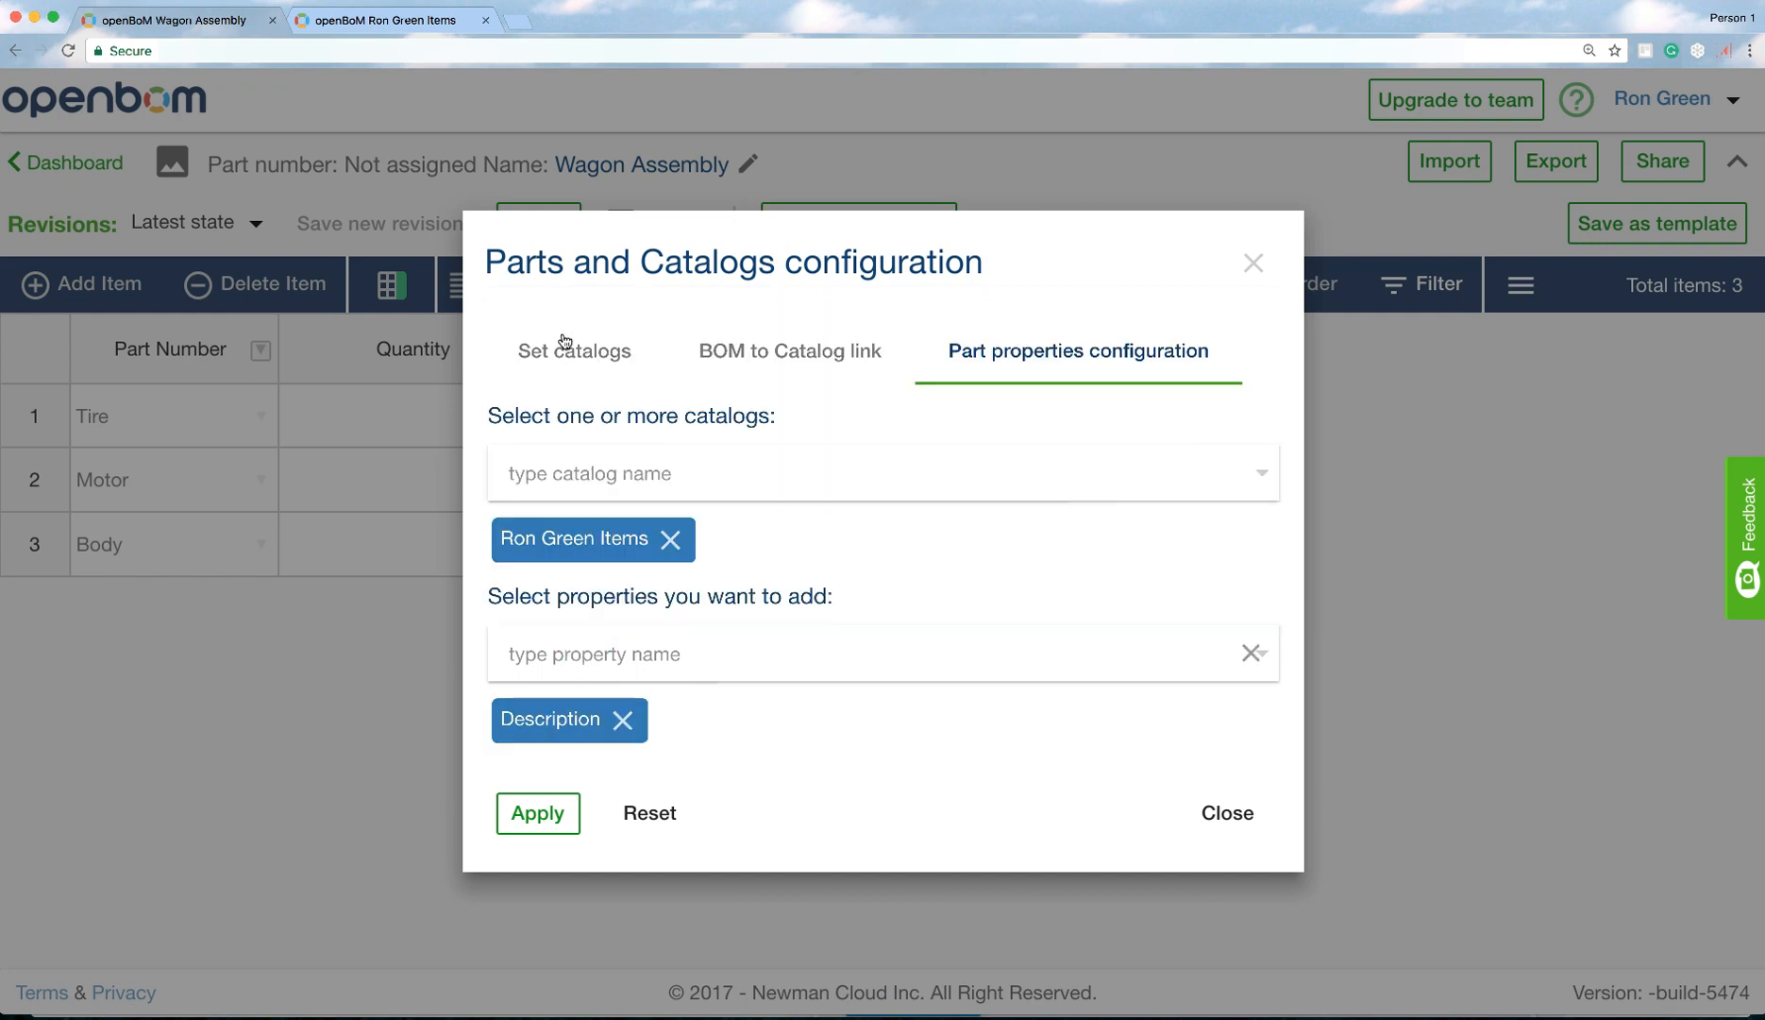
pyautogui.click(572, 654)
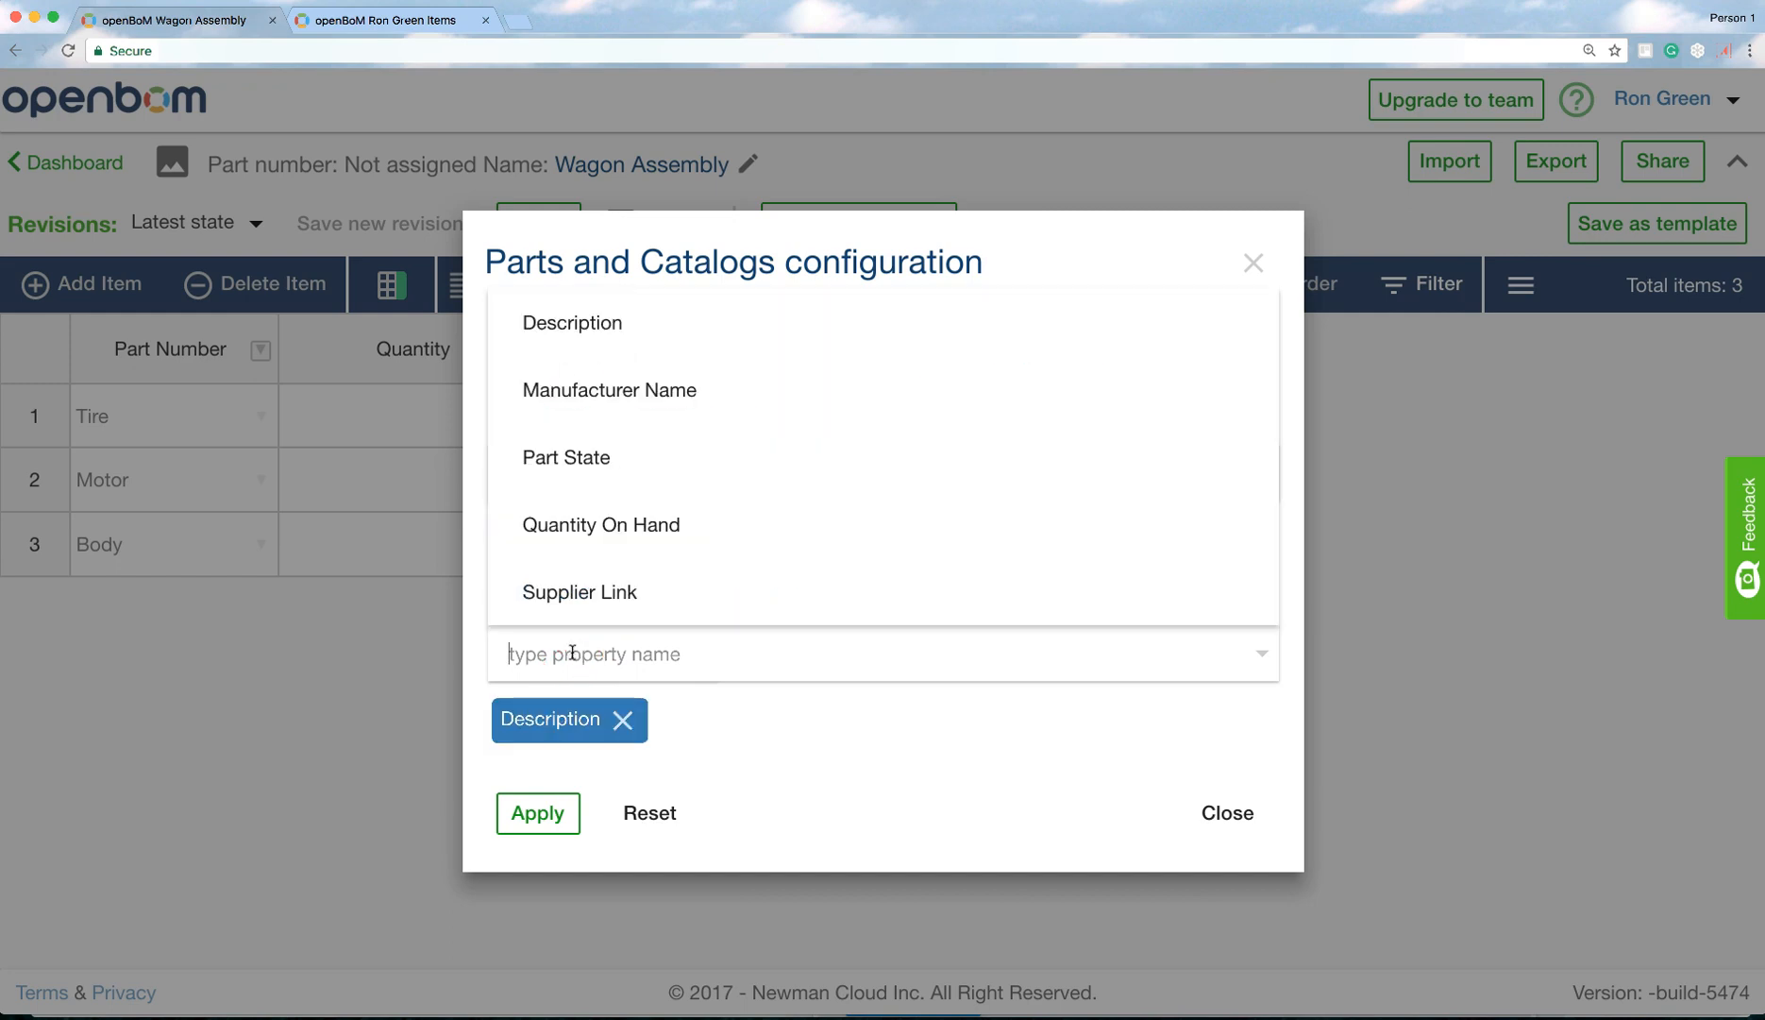
pyautogui.click(579, 389)
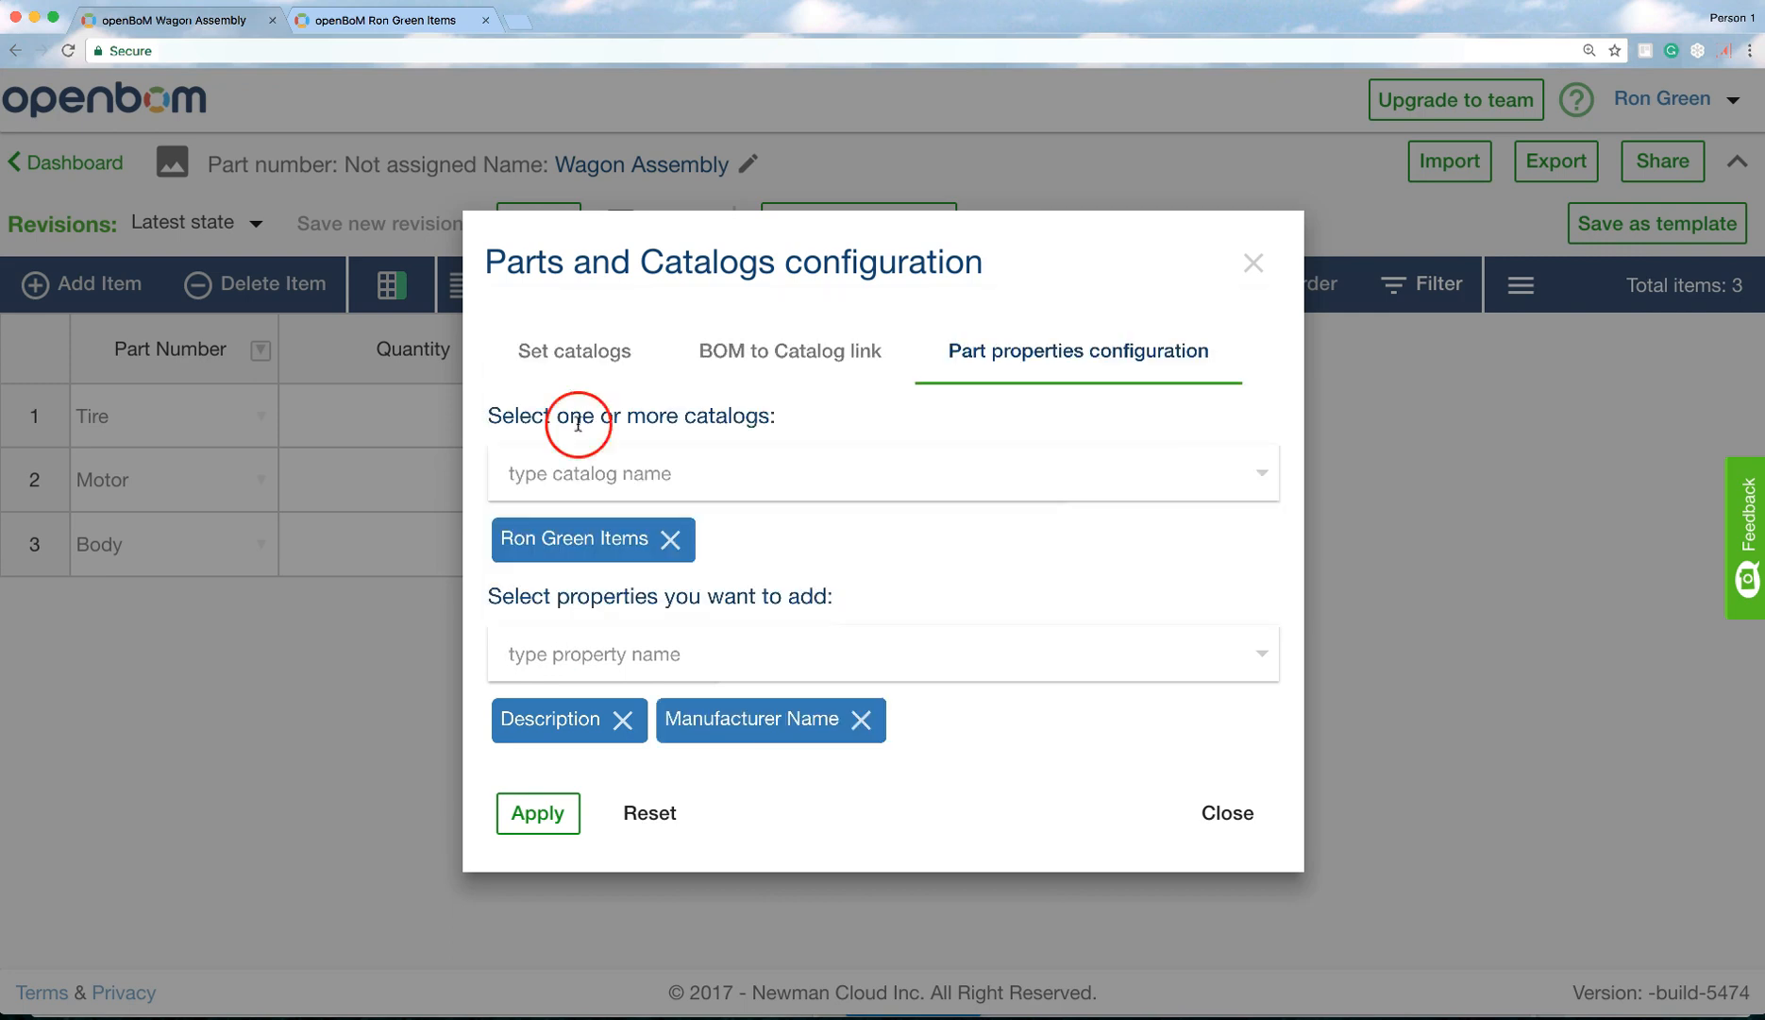
pyautogui.click(543, 812)
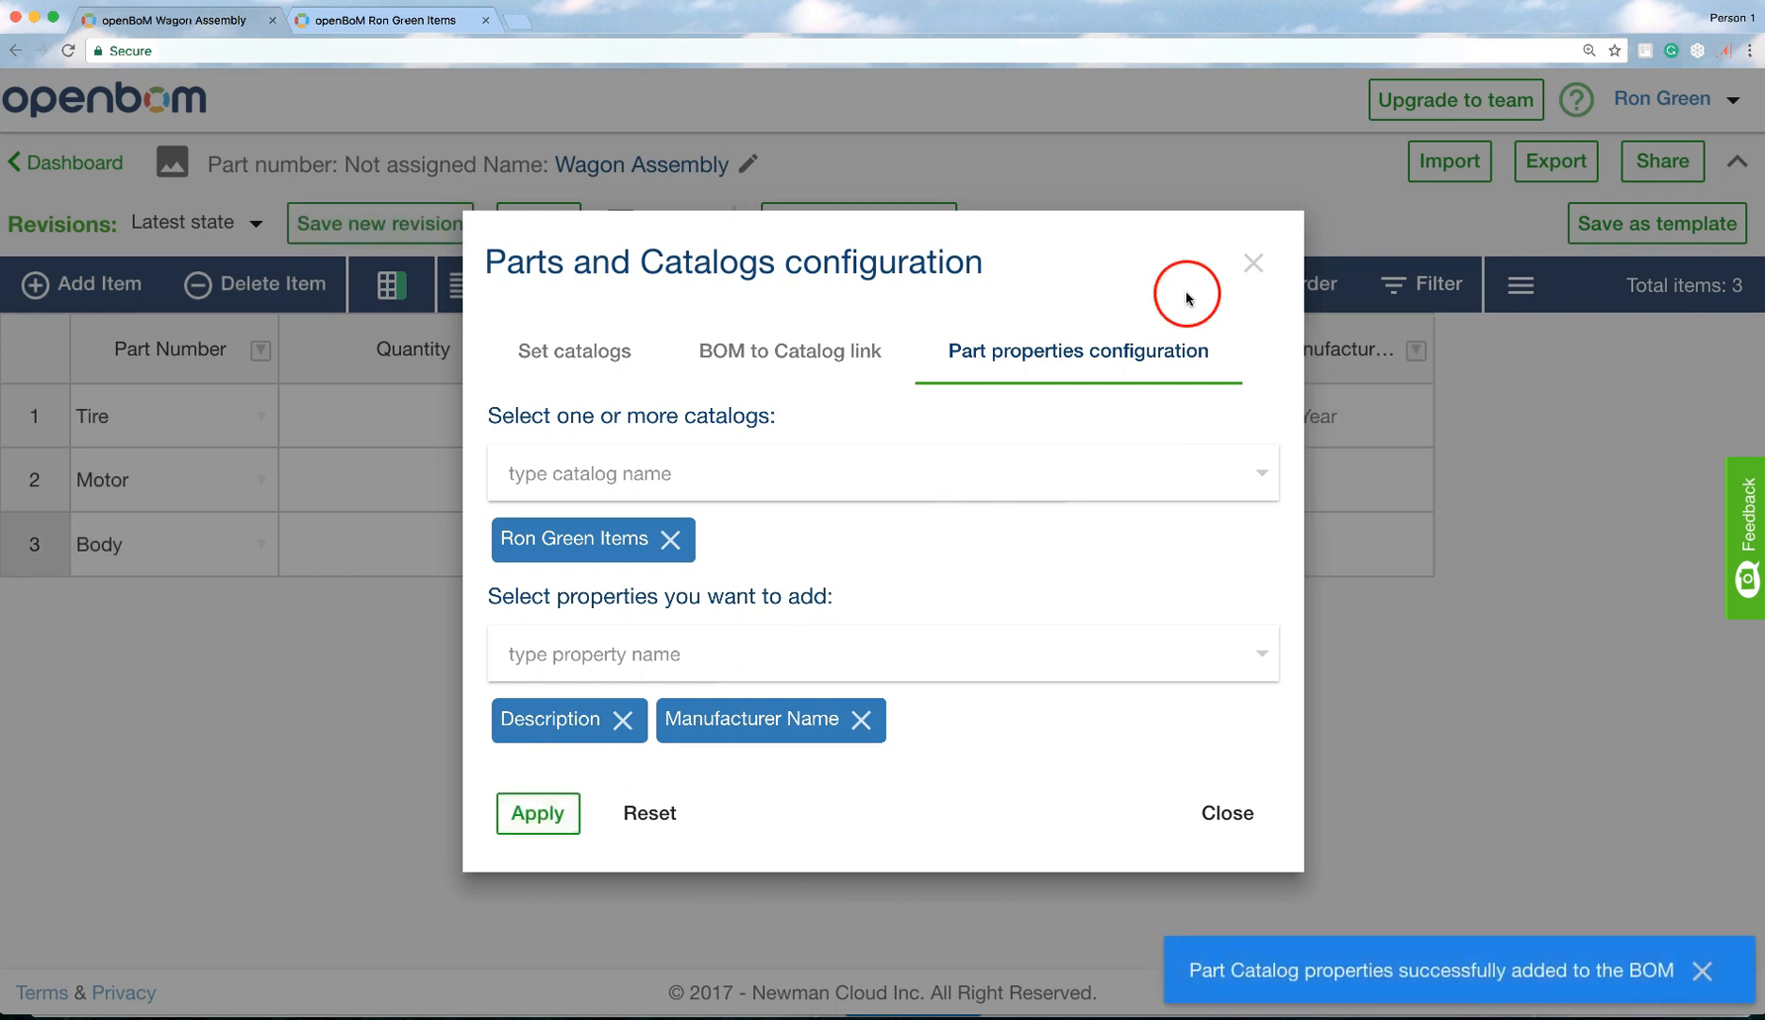
pyautogui.click(1252, 267)
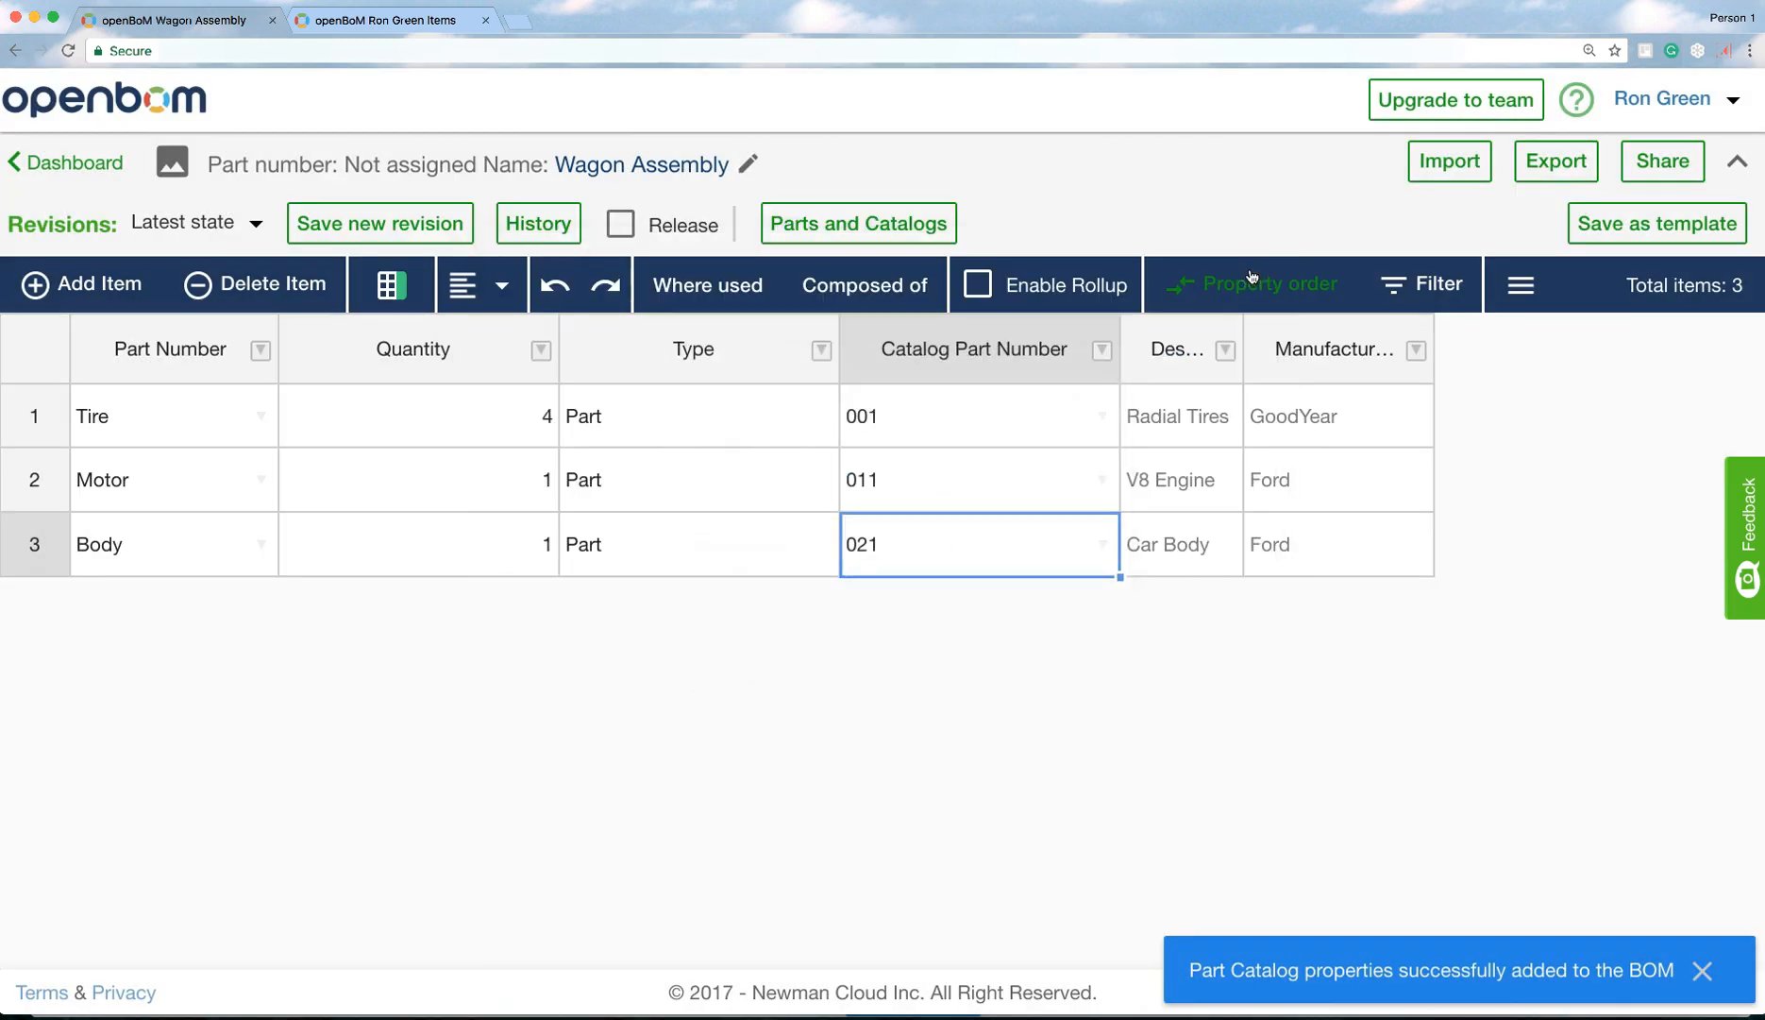
pyautogui.moveTo(1246, 327); pyautogui.dragTo(1284, 323)
pyautogui.moveTo(1488, 321); pyautogui.dragTo(1537, 324)
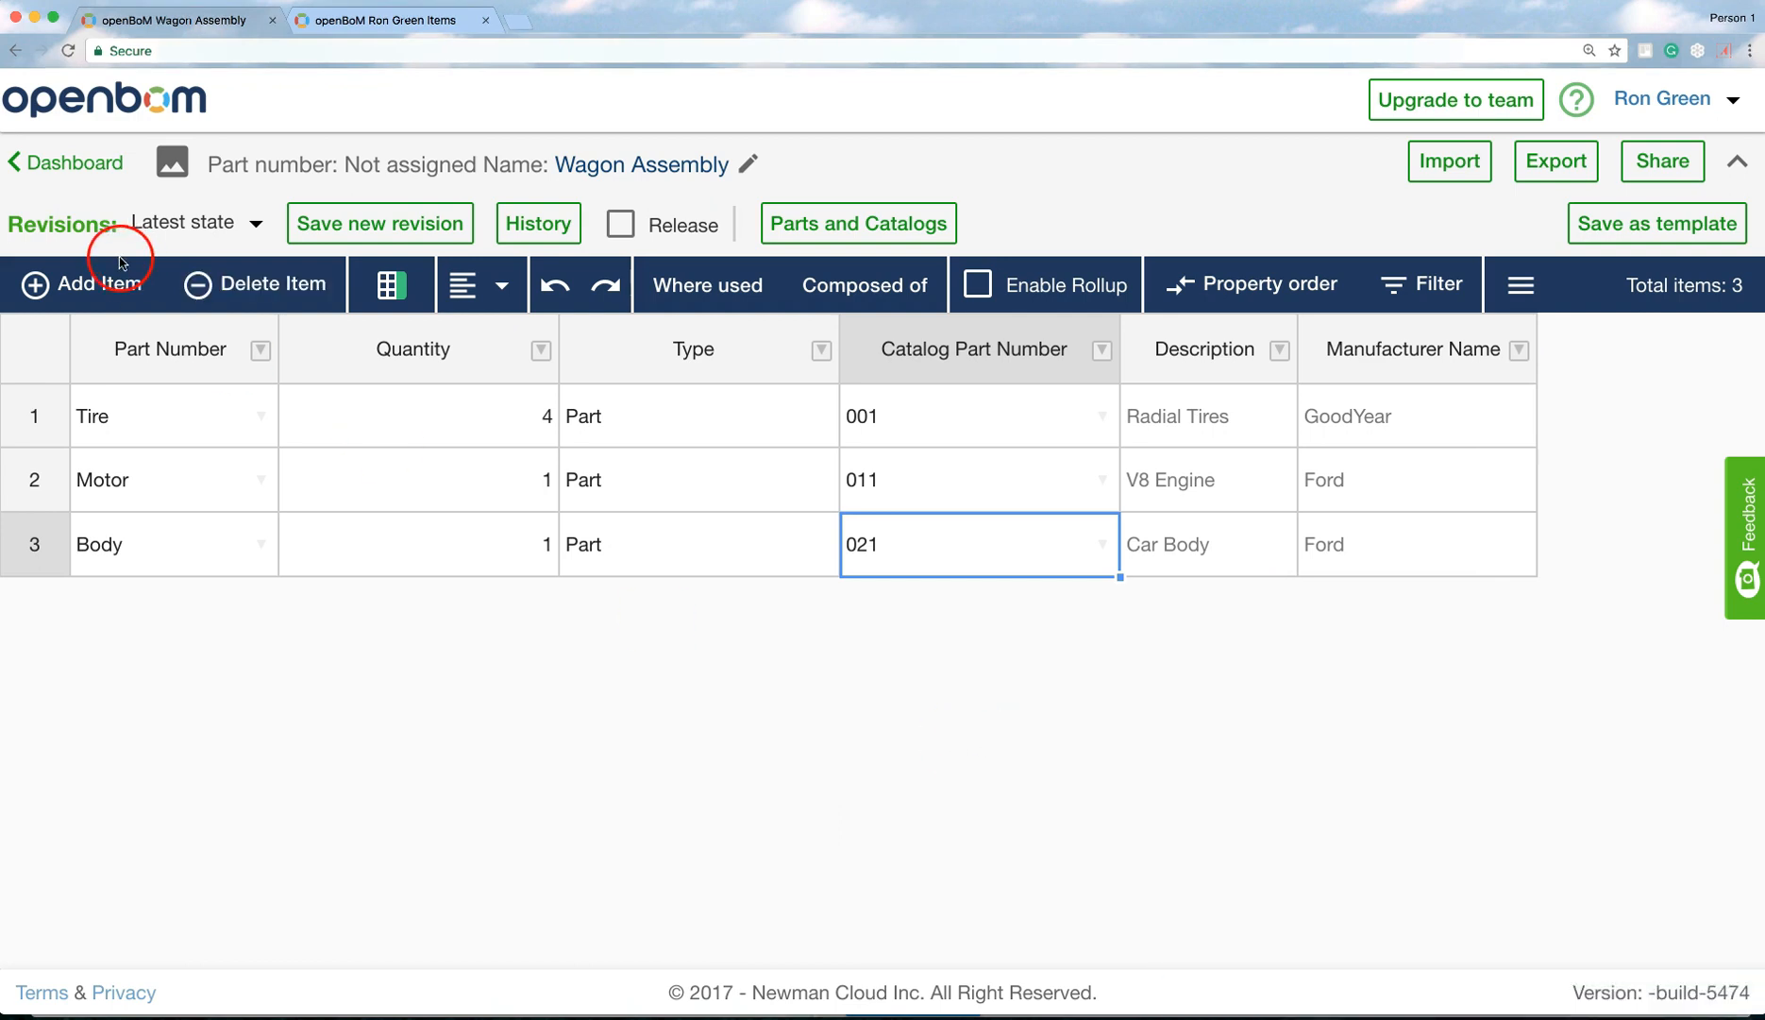
# Go back to the dashboard and create a new BOM named Sedan Assembly.
pyautogui.click(67, 163)
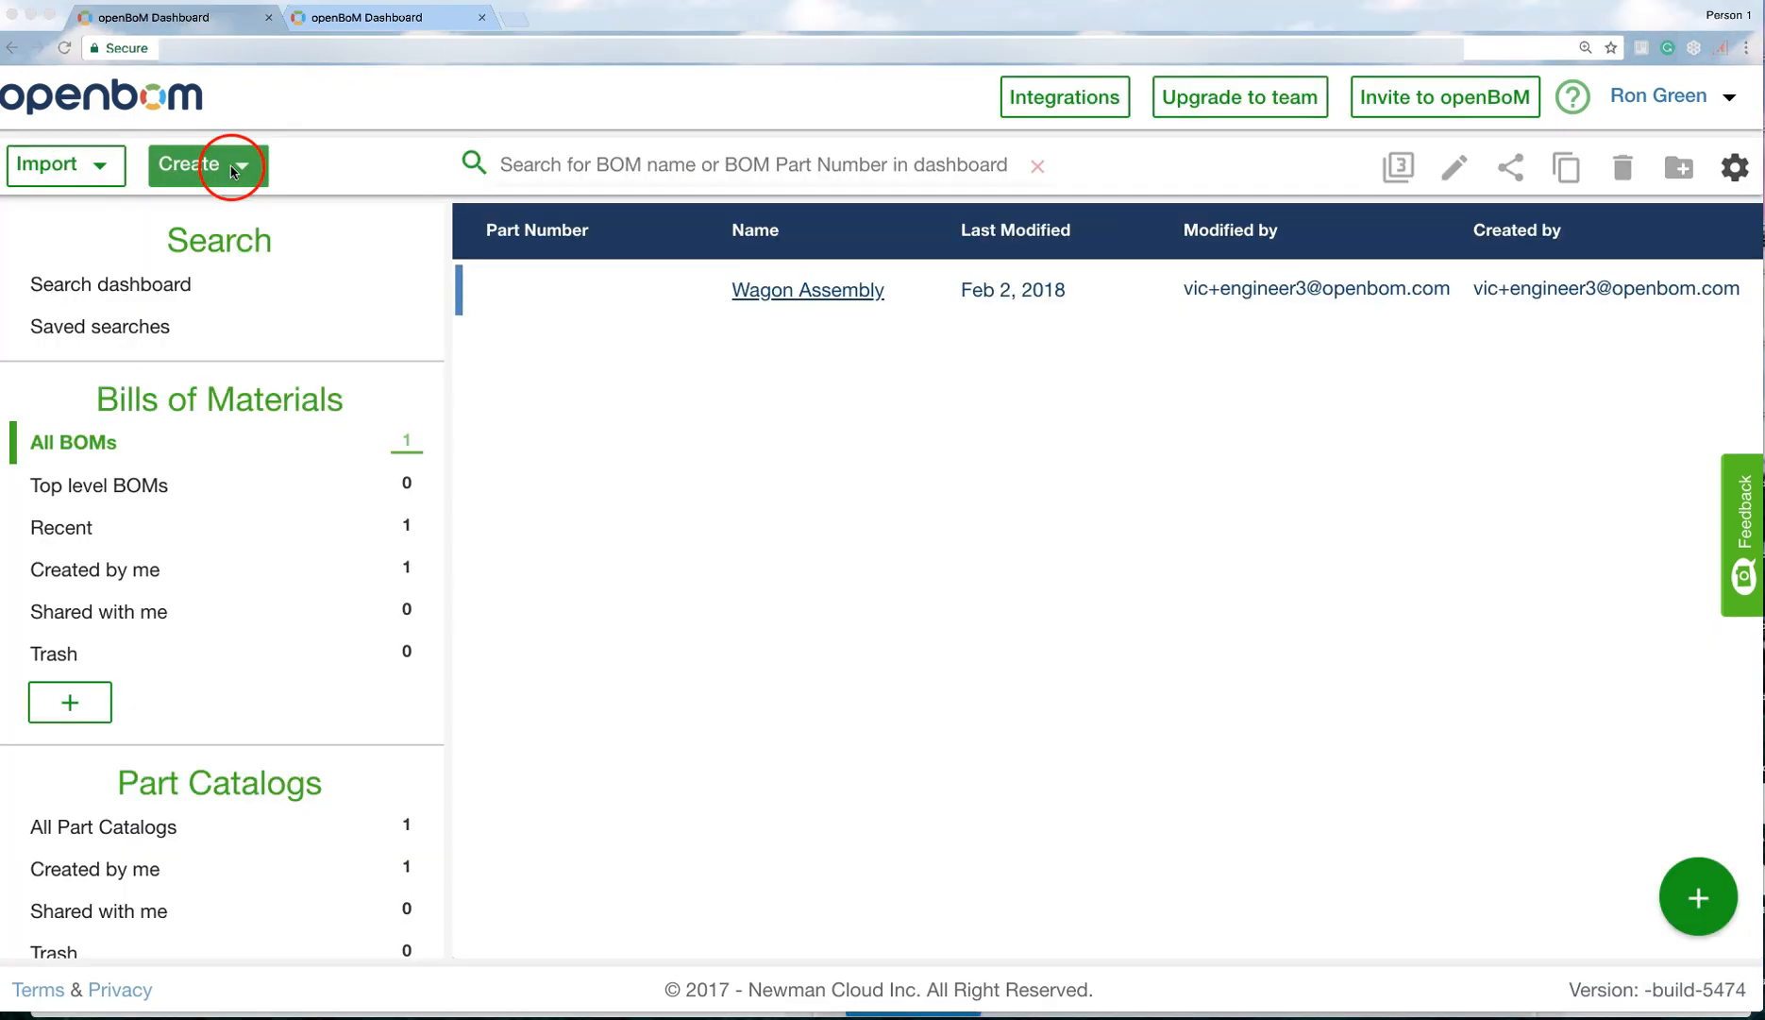
pyautogui.click(233, 171)
pyautogui.click(233, 171)
pyautogui.click(224, 246)
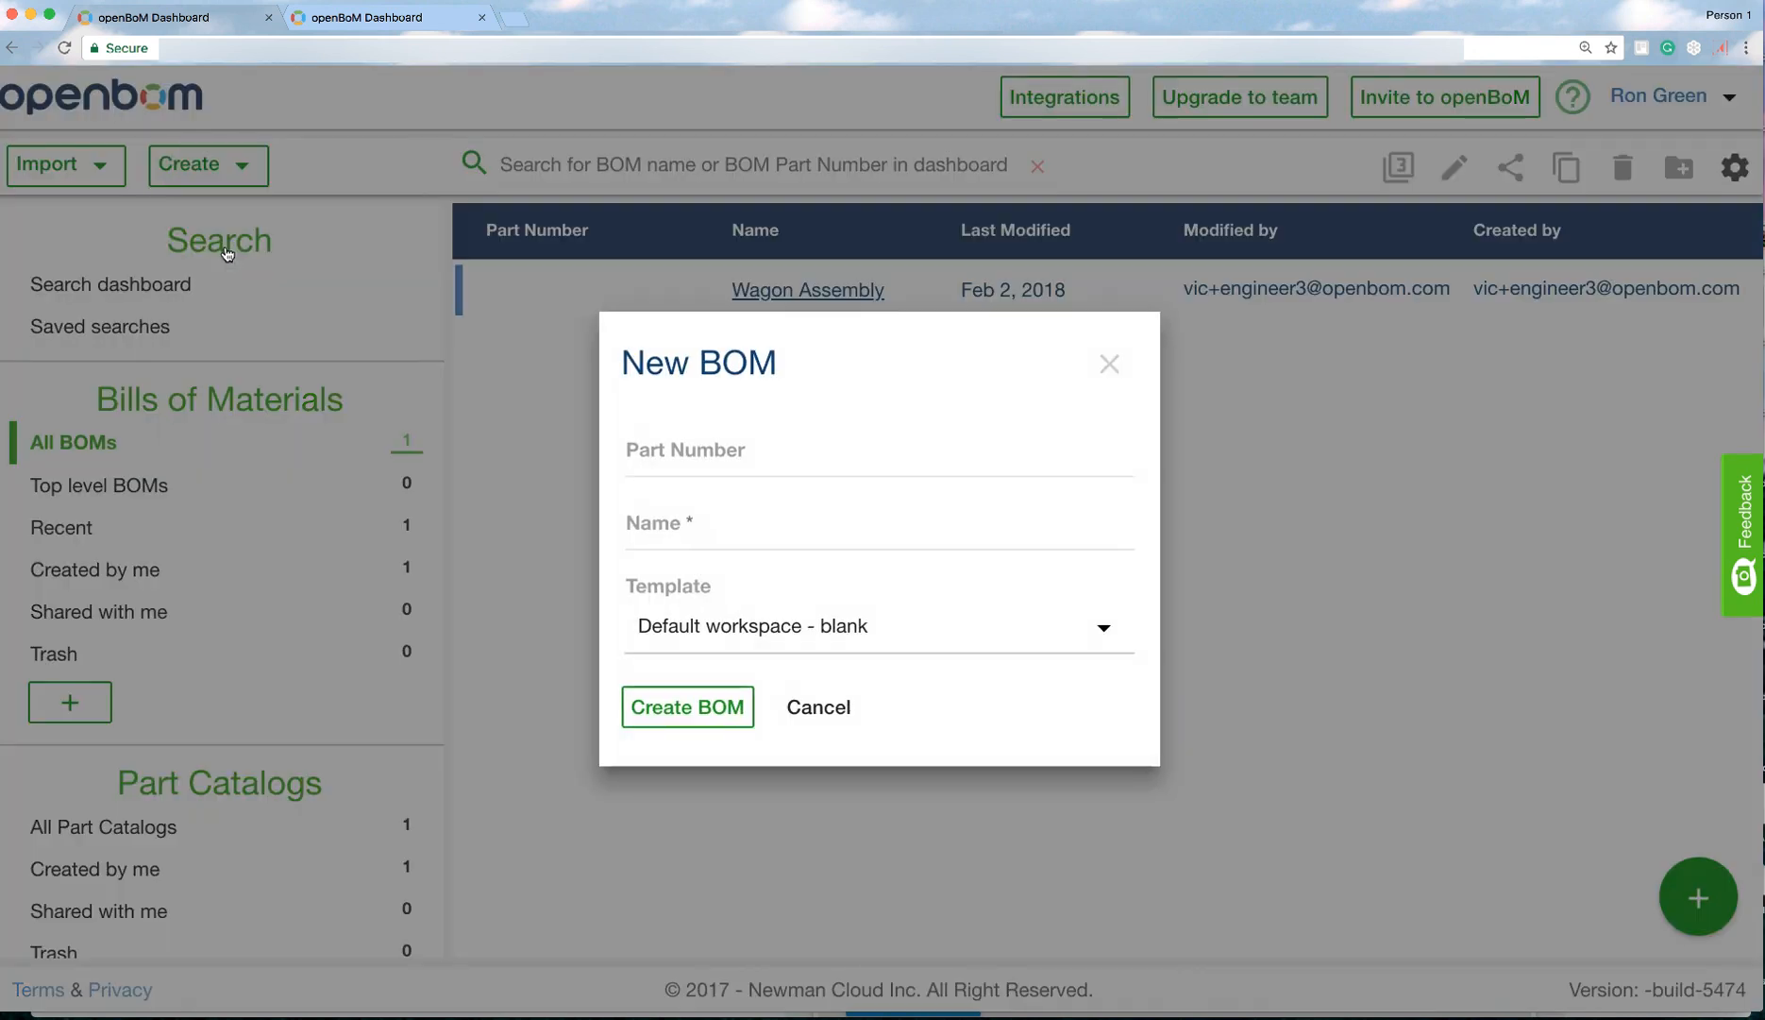
pyautogui.click(693, 530)
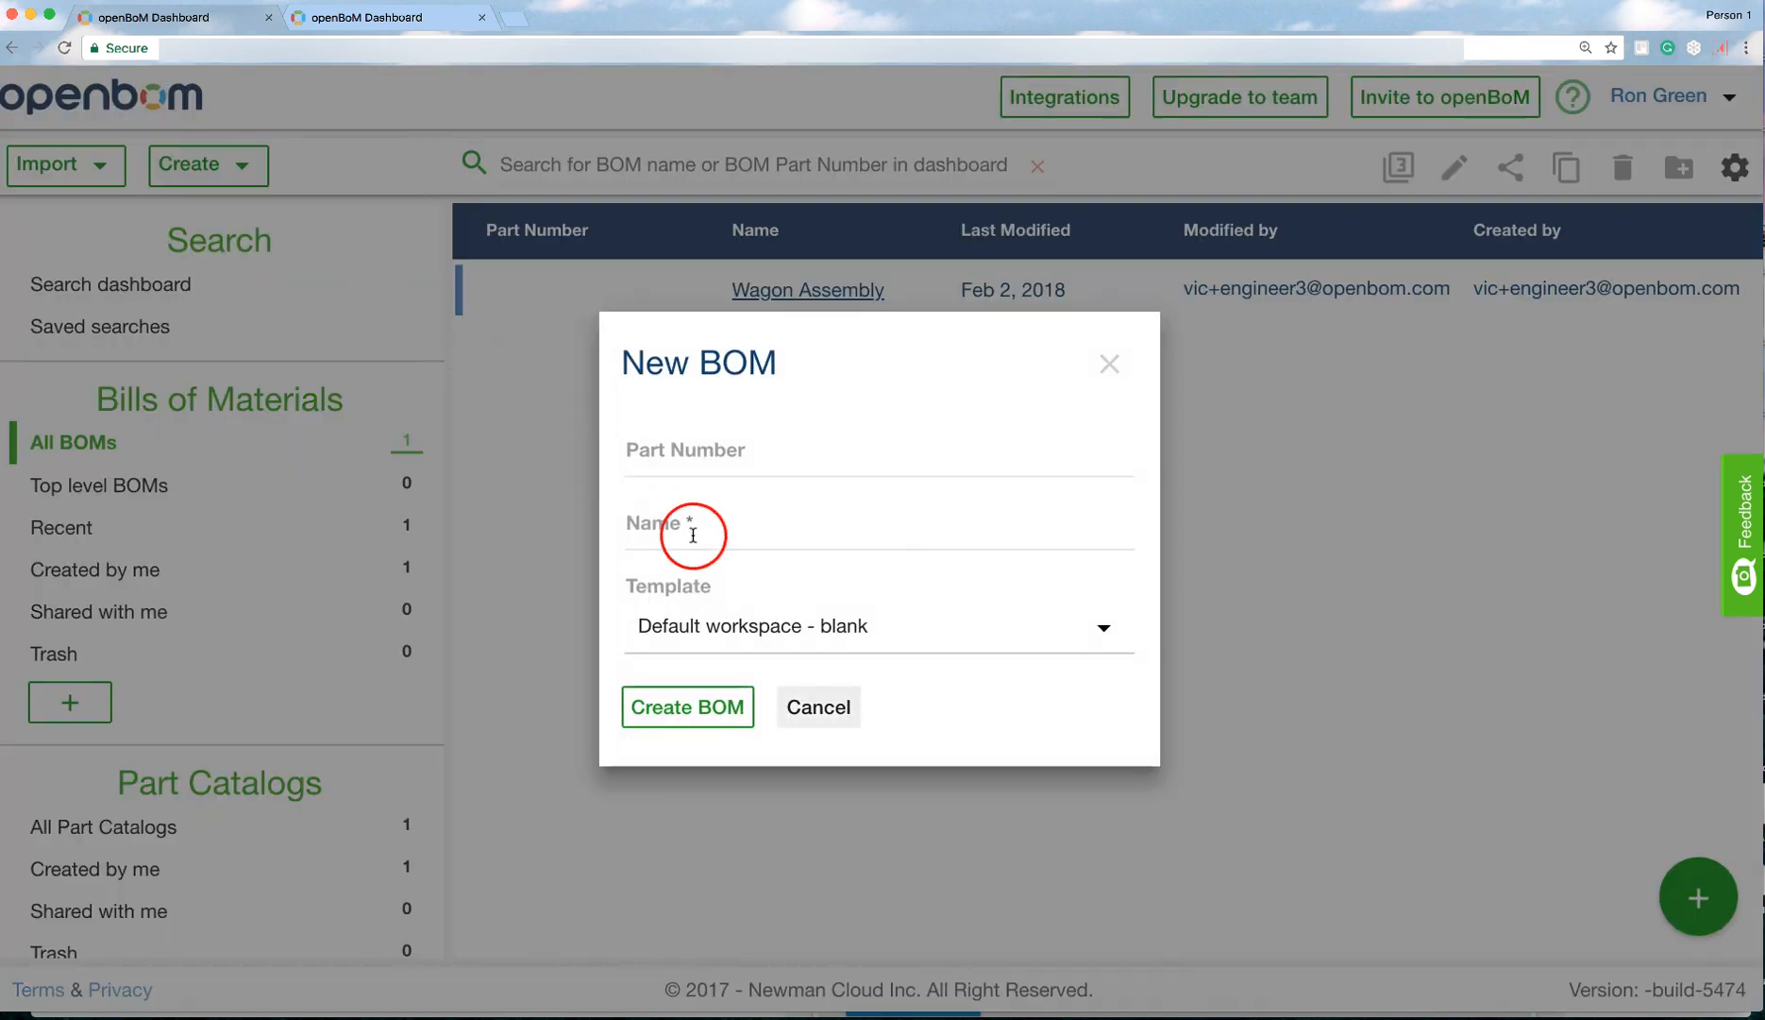
pyautogui.write('Sedan Asse')
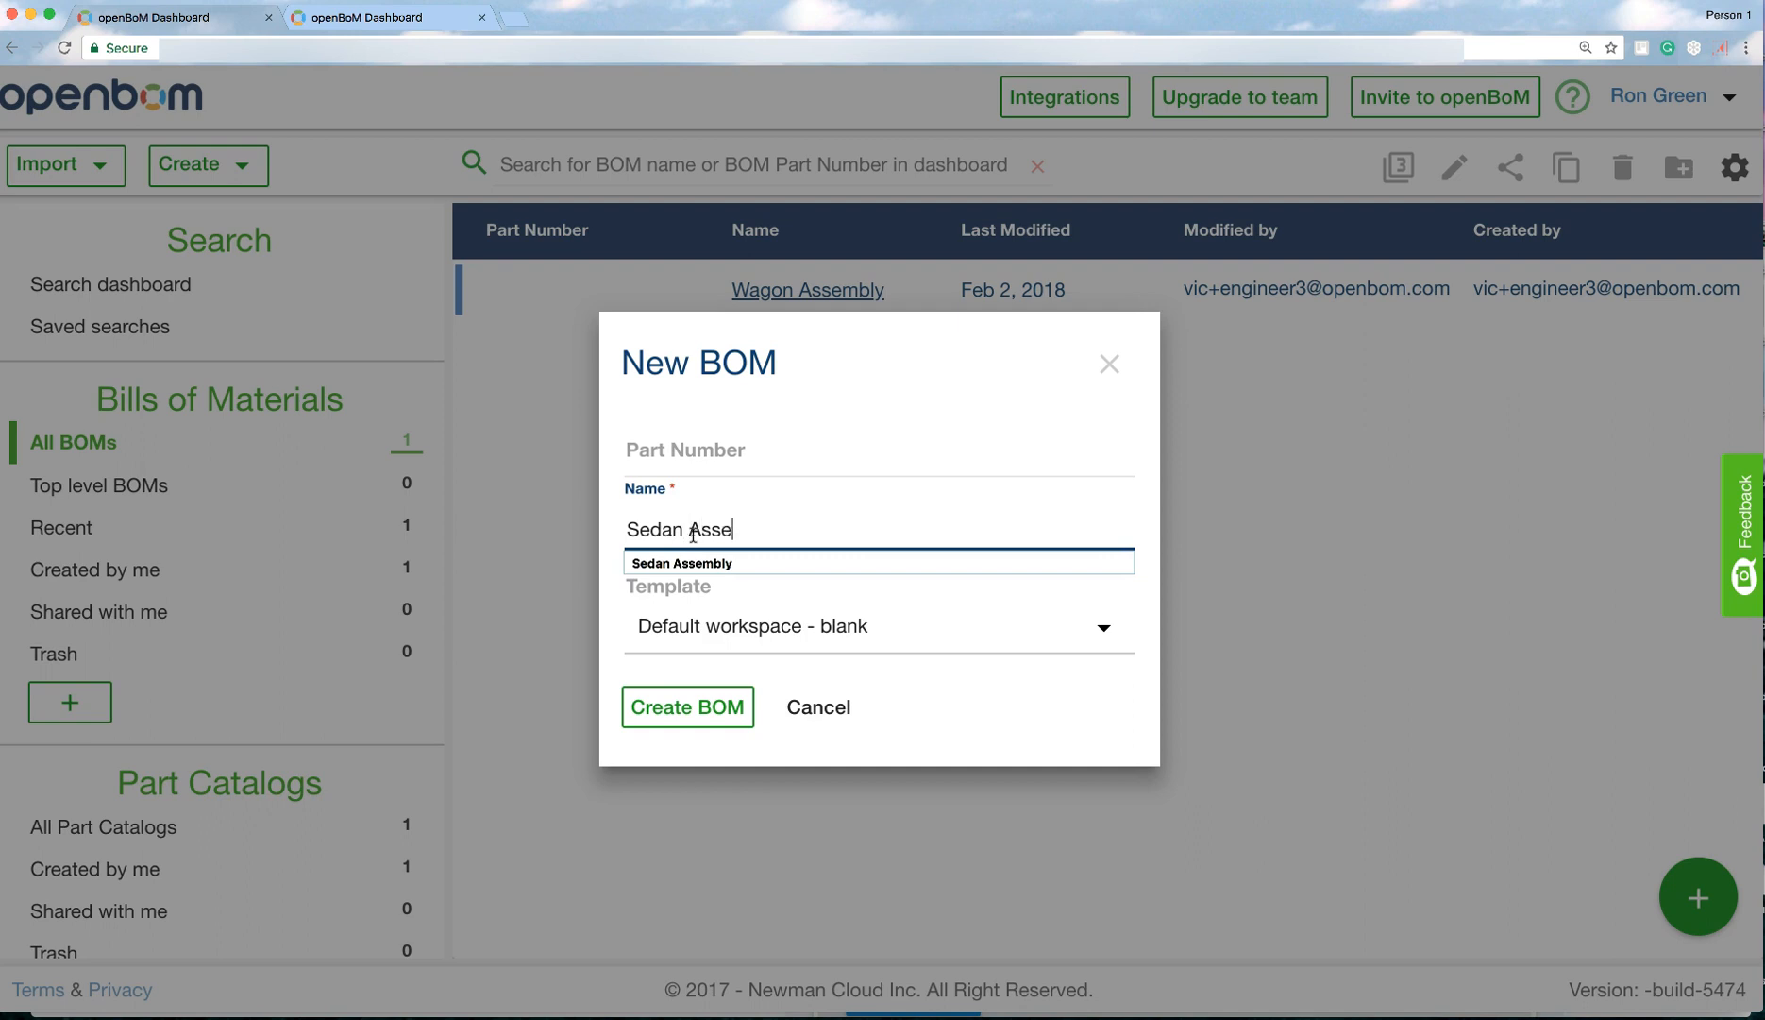
pyautogui.write('mbly')
pyautogui.press('Return')
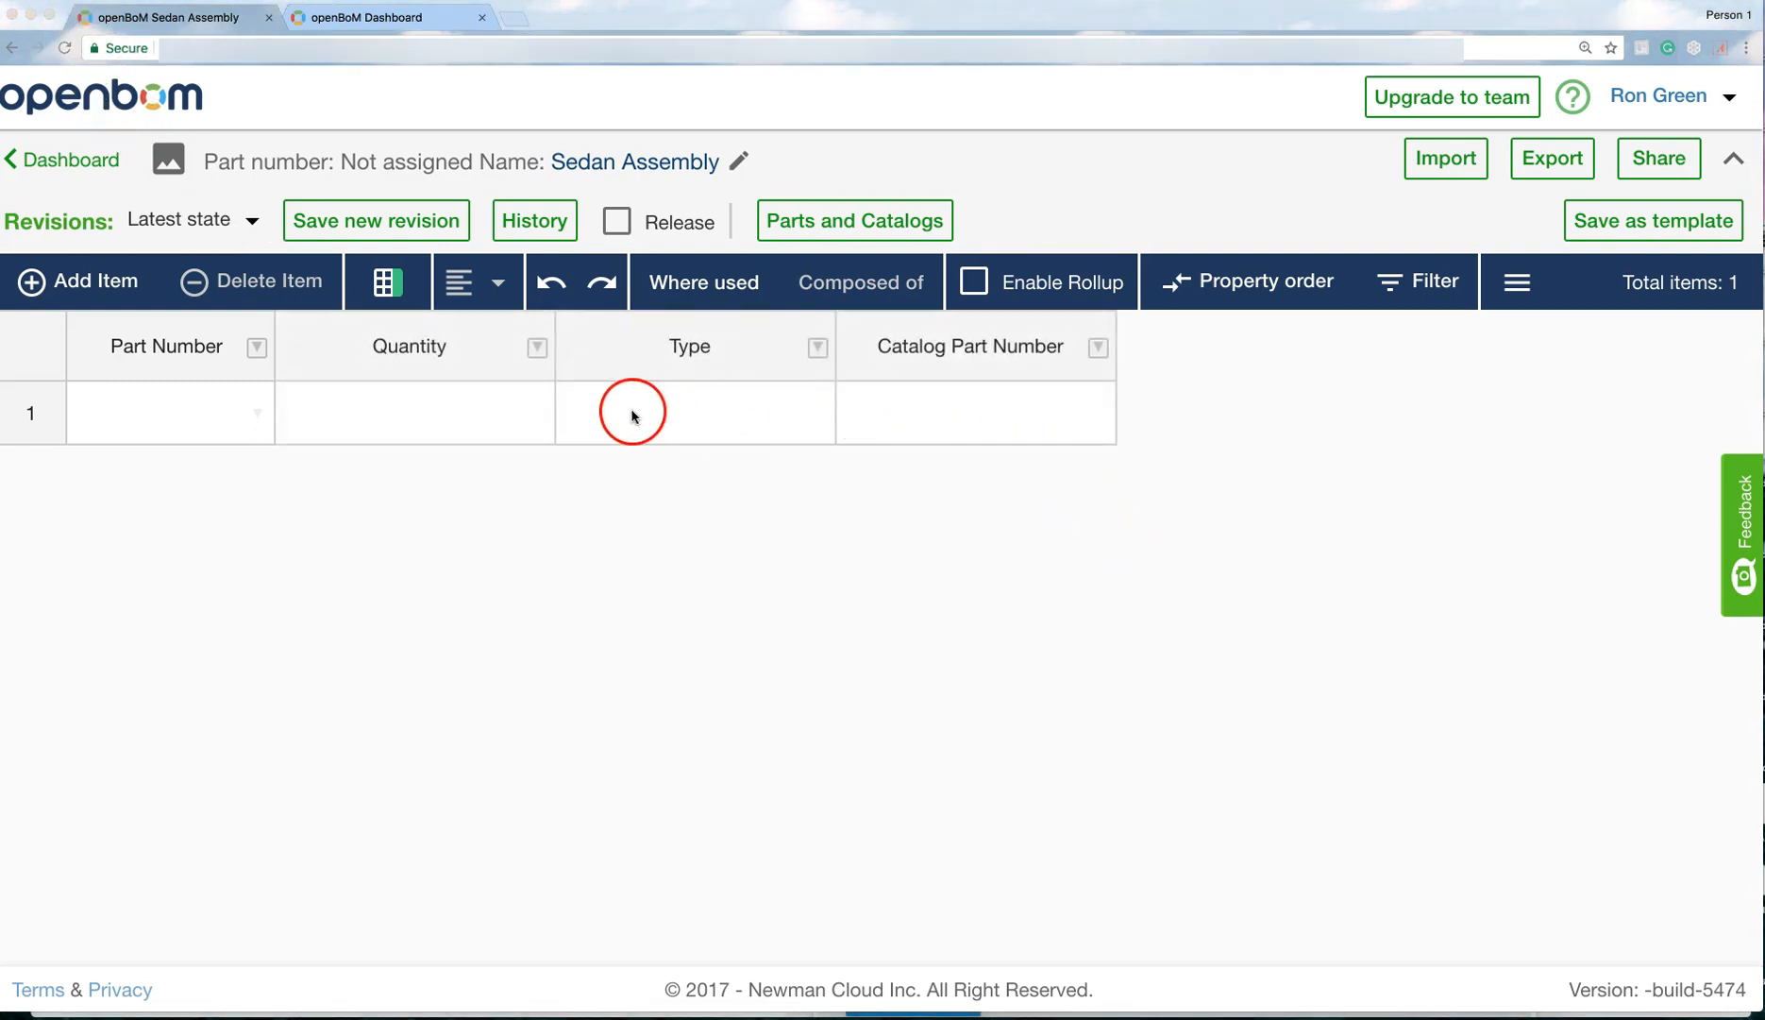
# In the Sedan Assembly's Parts and Catalogs configuration, map the BOM to Catalog link to the Catalog Part Number property.
pyautogui.click(819, 228)
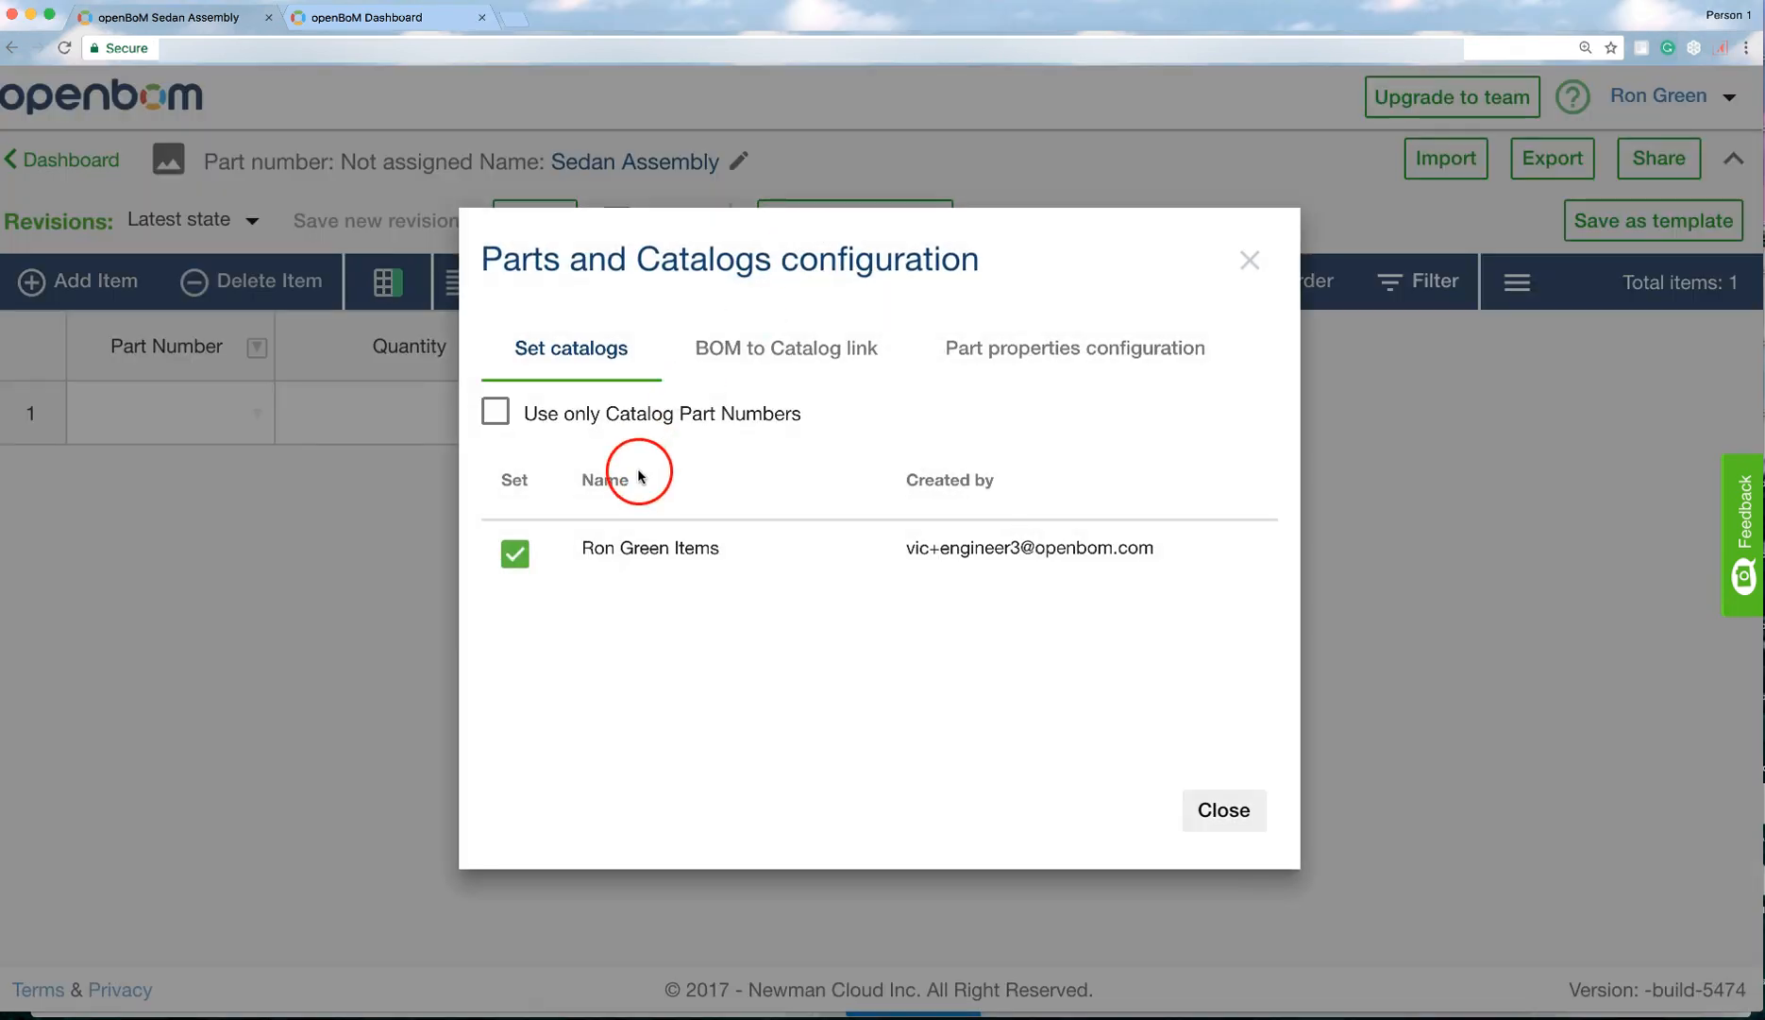
pyautogui.click(723, 351)
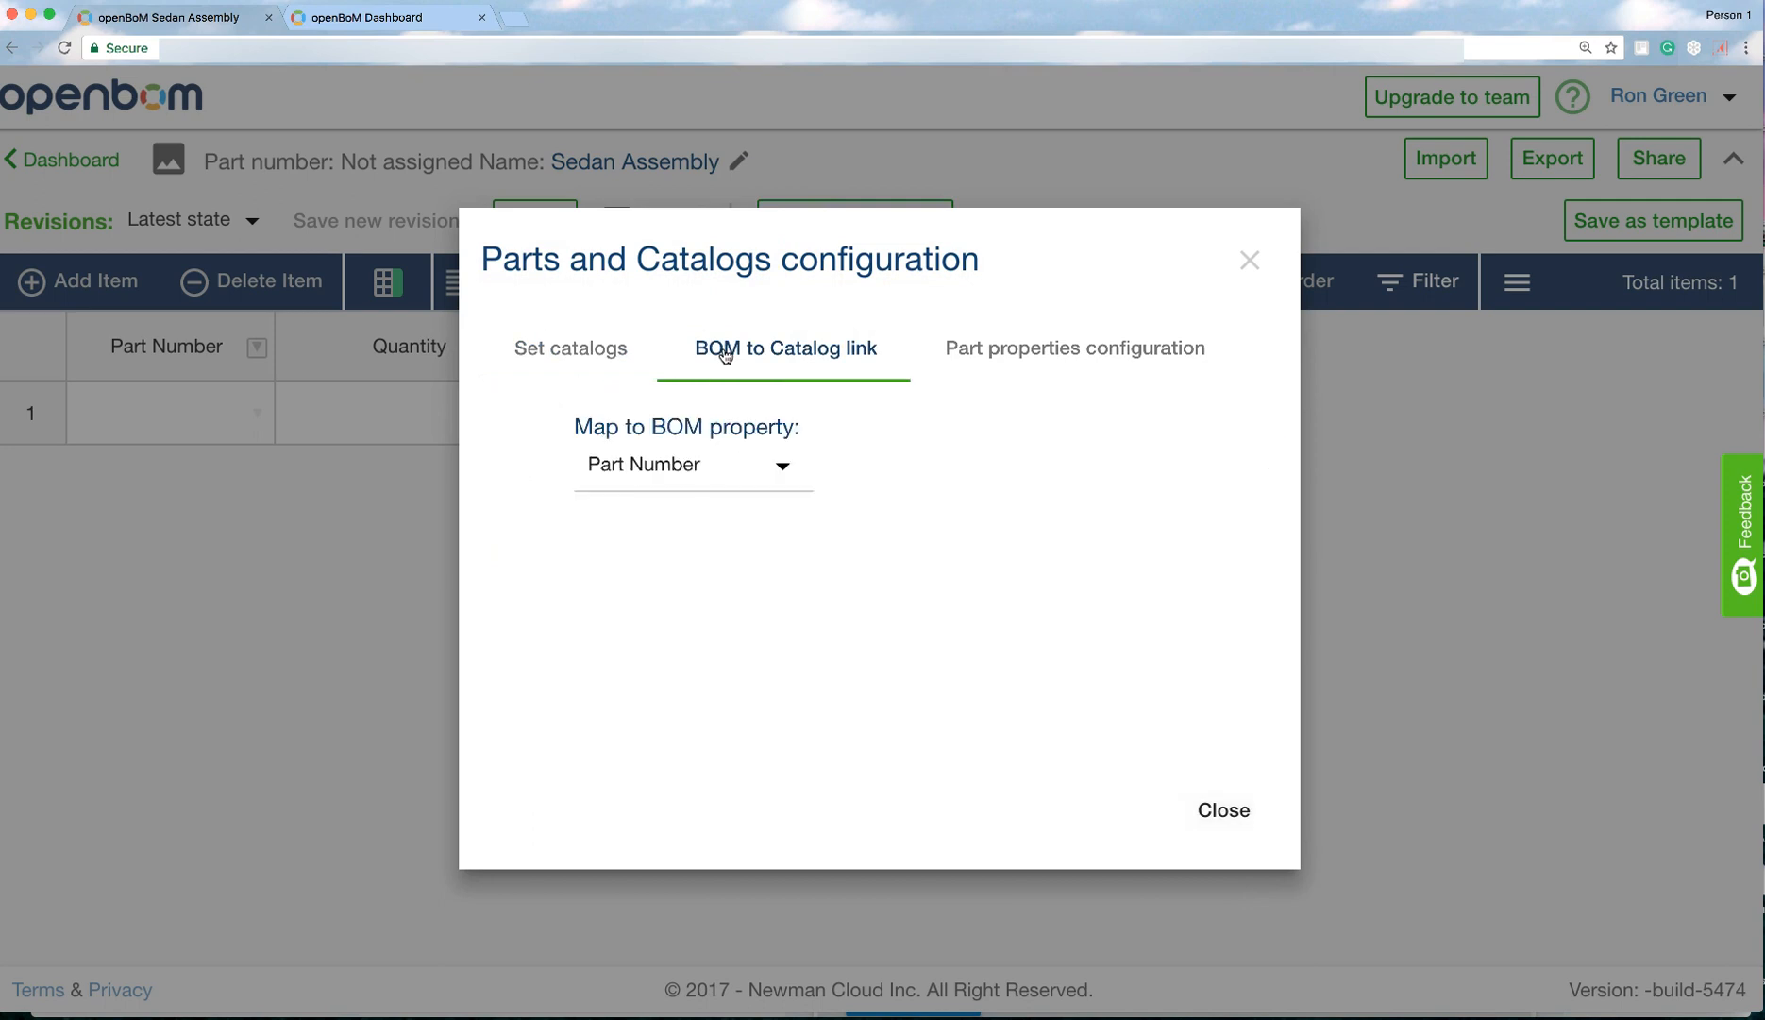
pyautogui.click(692, 465)
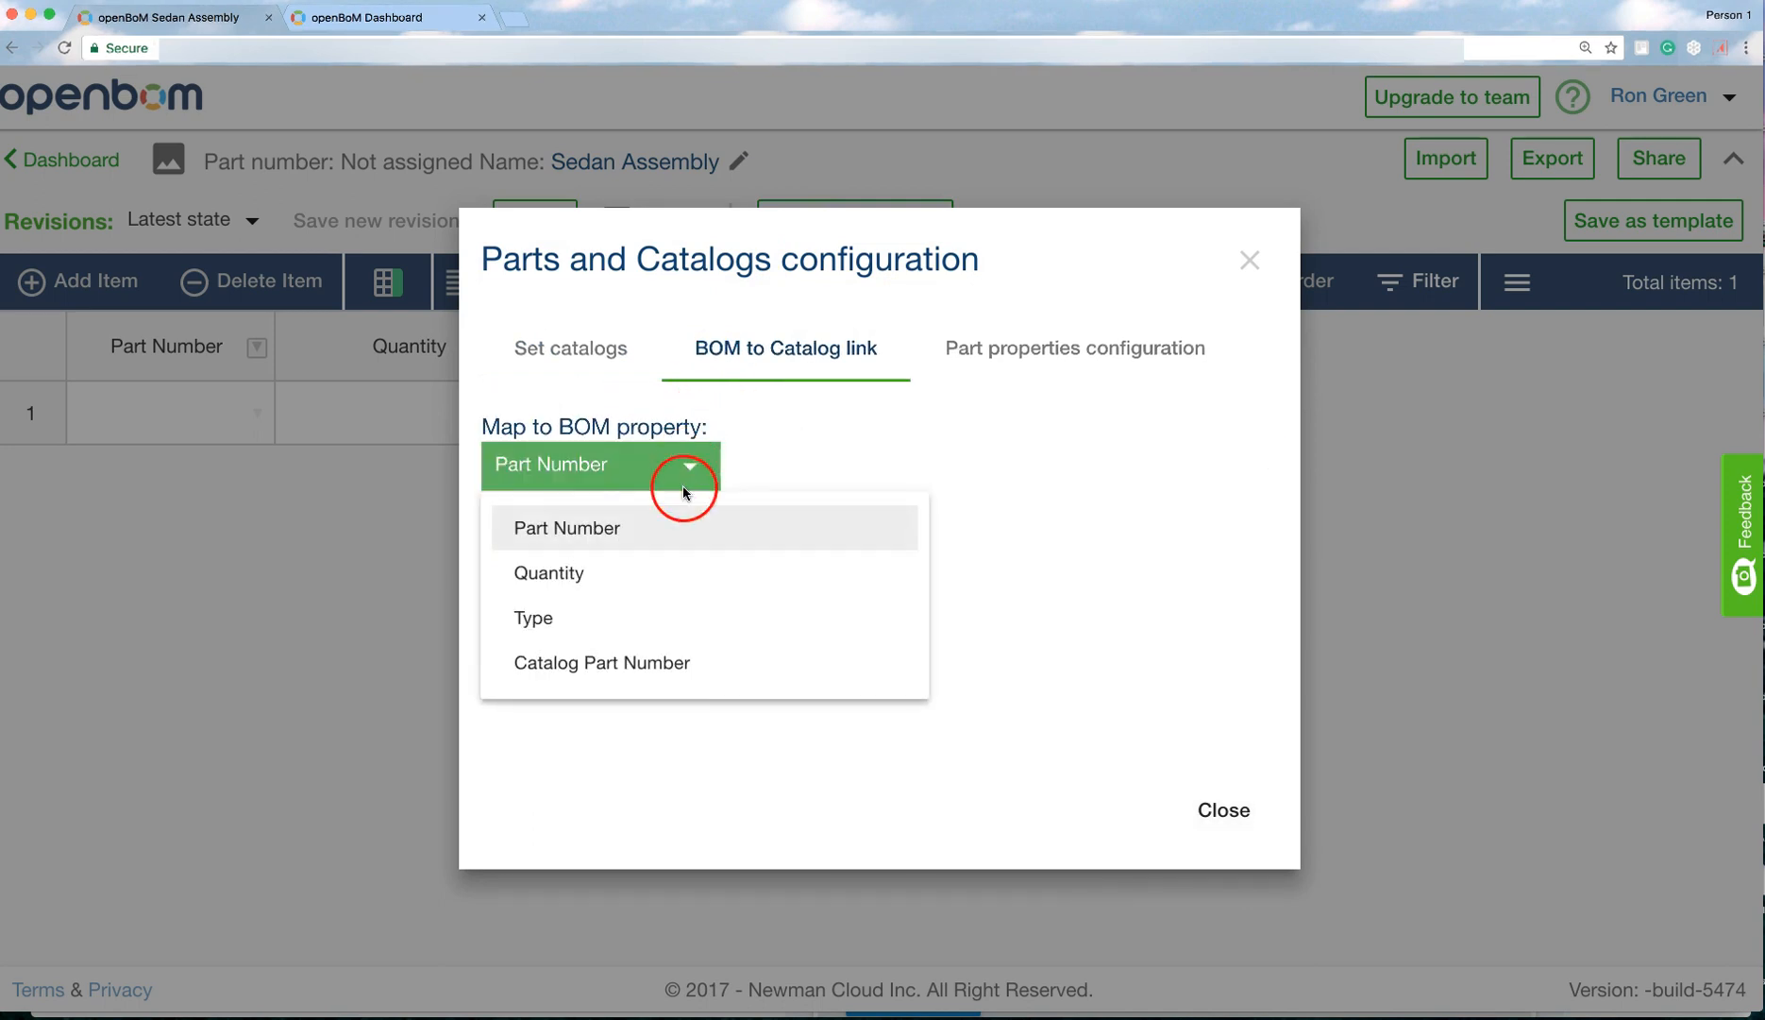
pyautogui.click(648, 658)
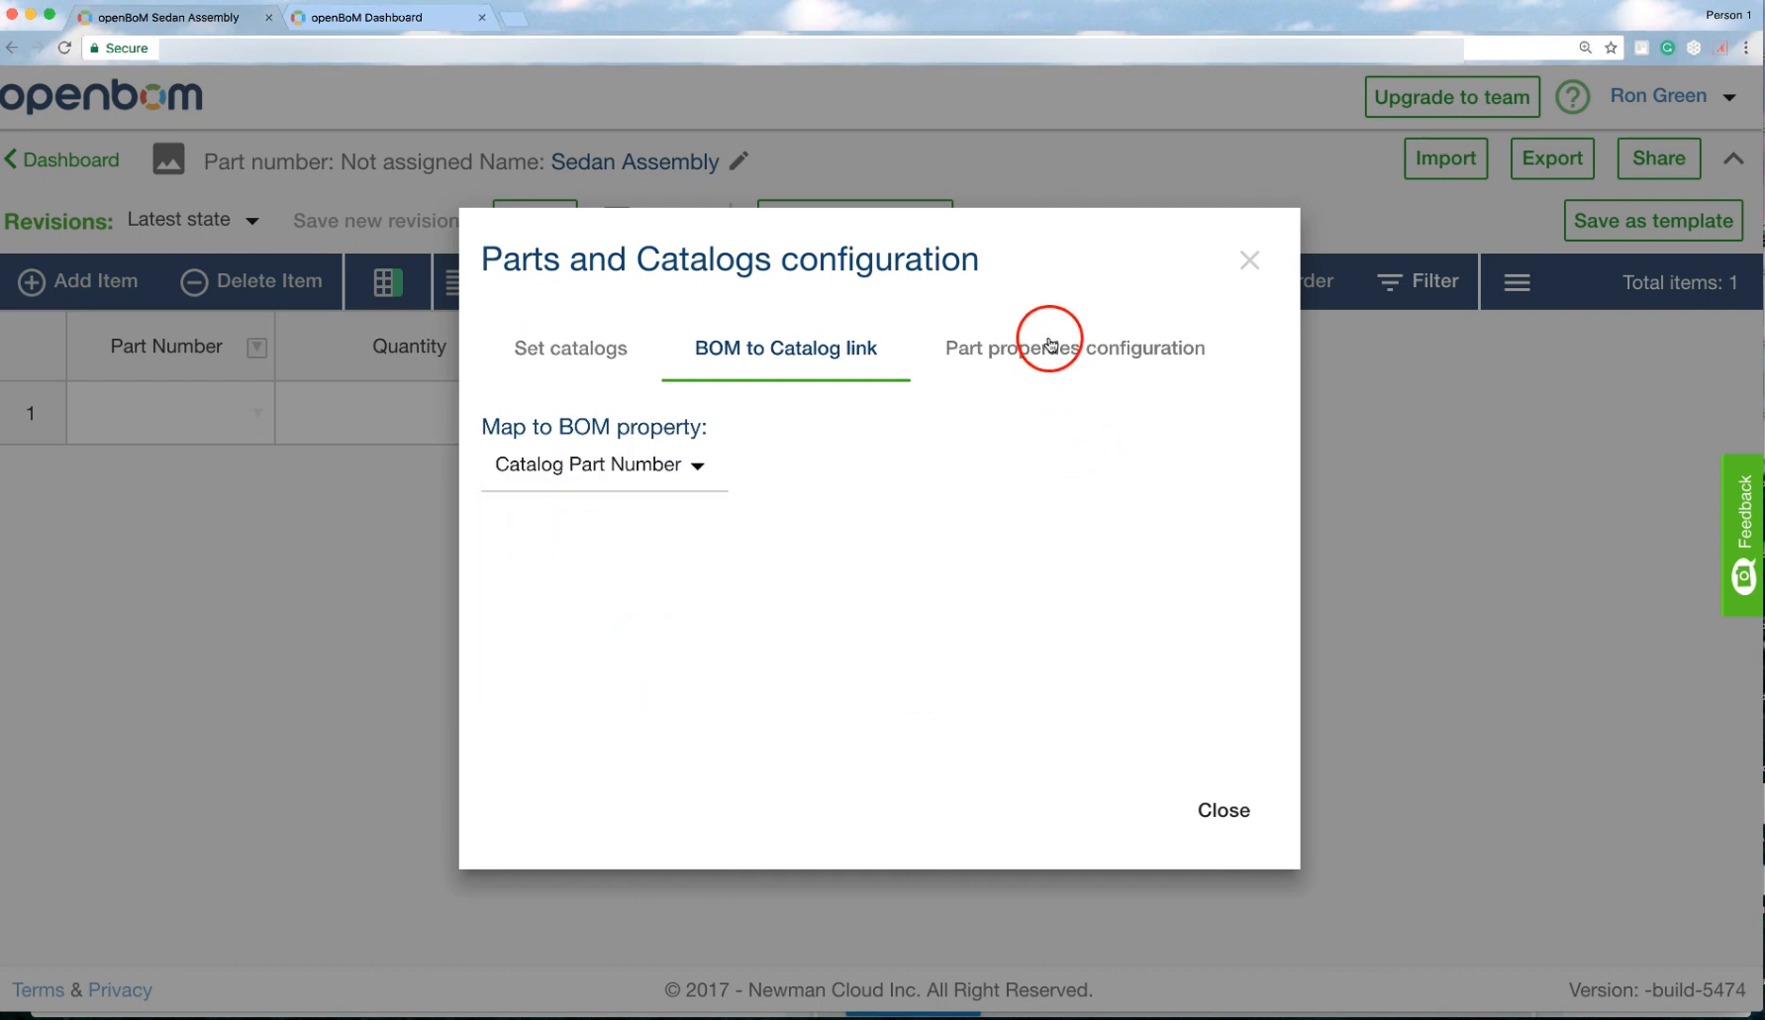
# Add the properties Description and Manufacturer Name from the items catalog to the Sedan Assembly BOM.
pyautogui.click(1050, 343)
pyautogui.click(682, 463)
pyautogui.click(656, 528)
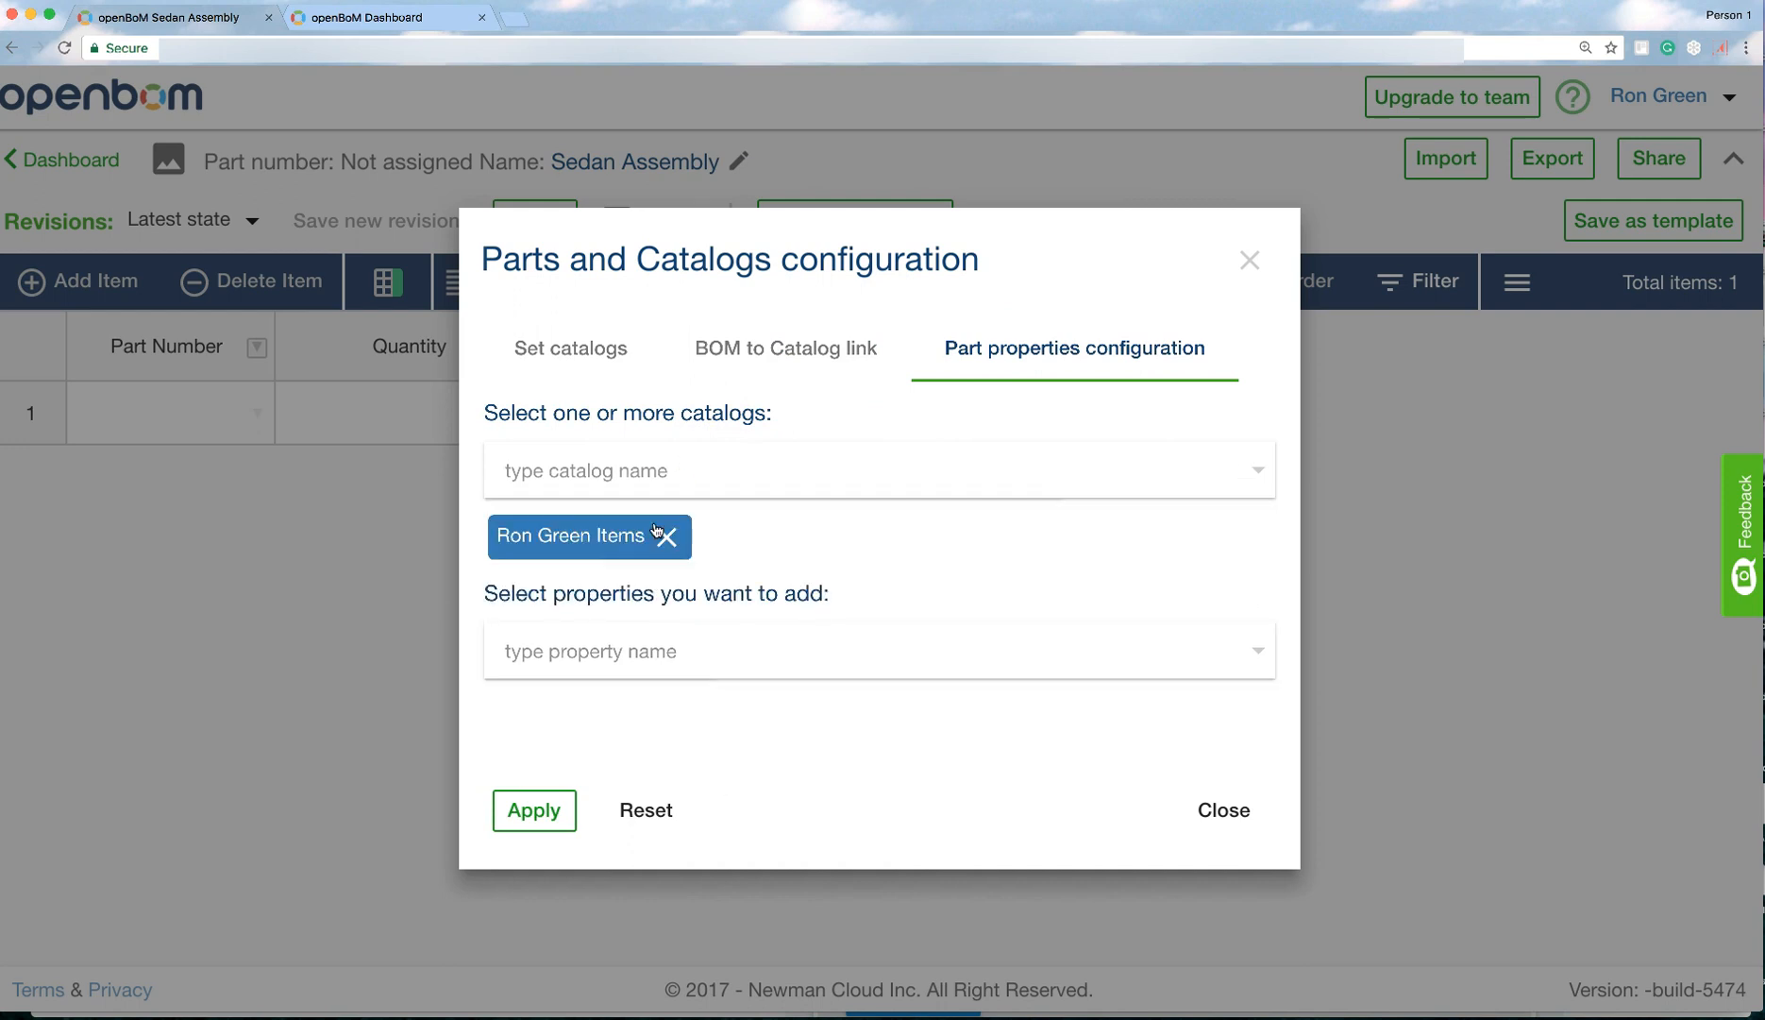
pyautogui.click(641, 642)
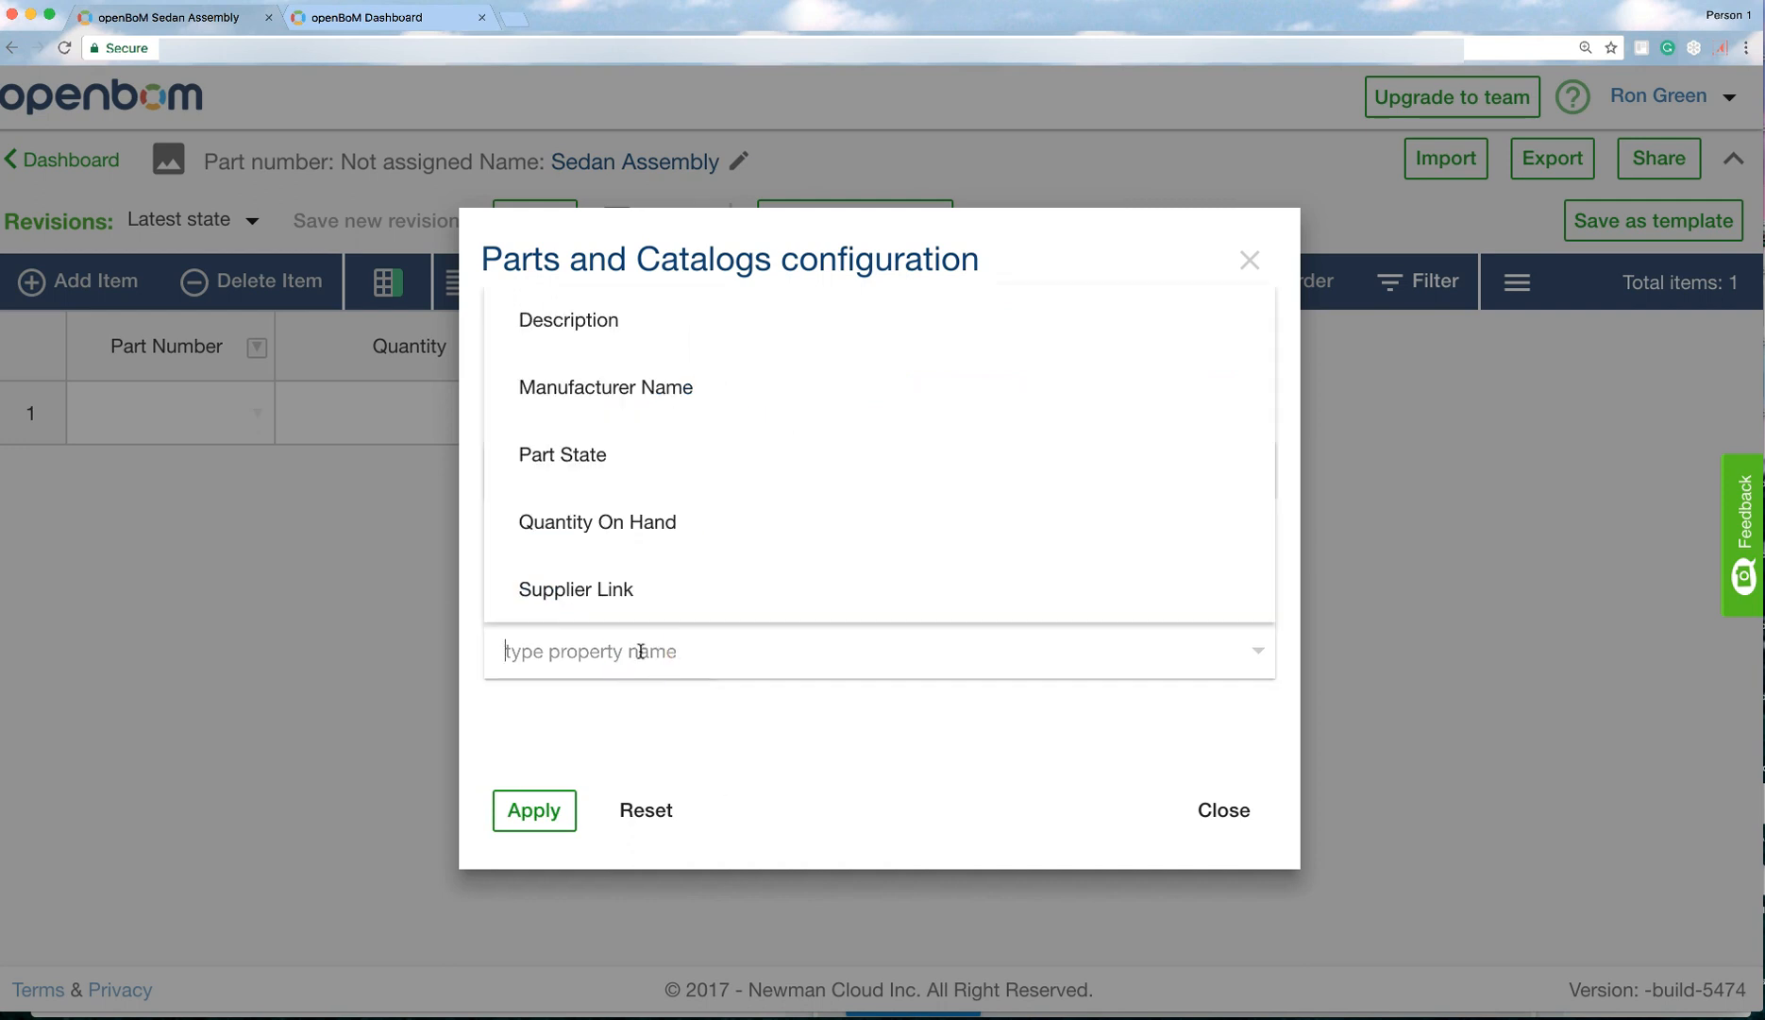
pyautogui.click(593, 344)
pyautogui.click(585, 635)
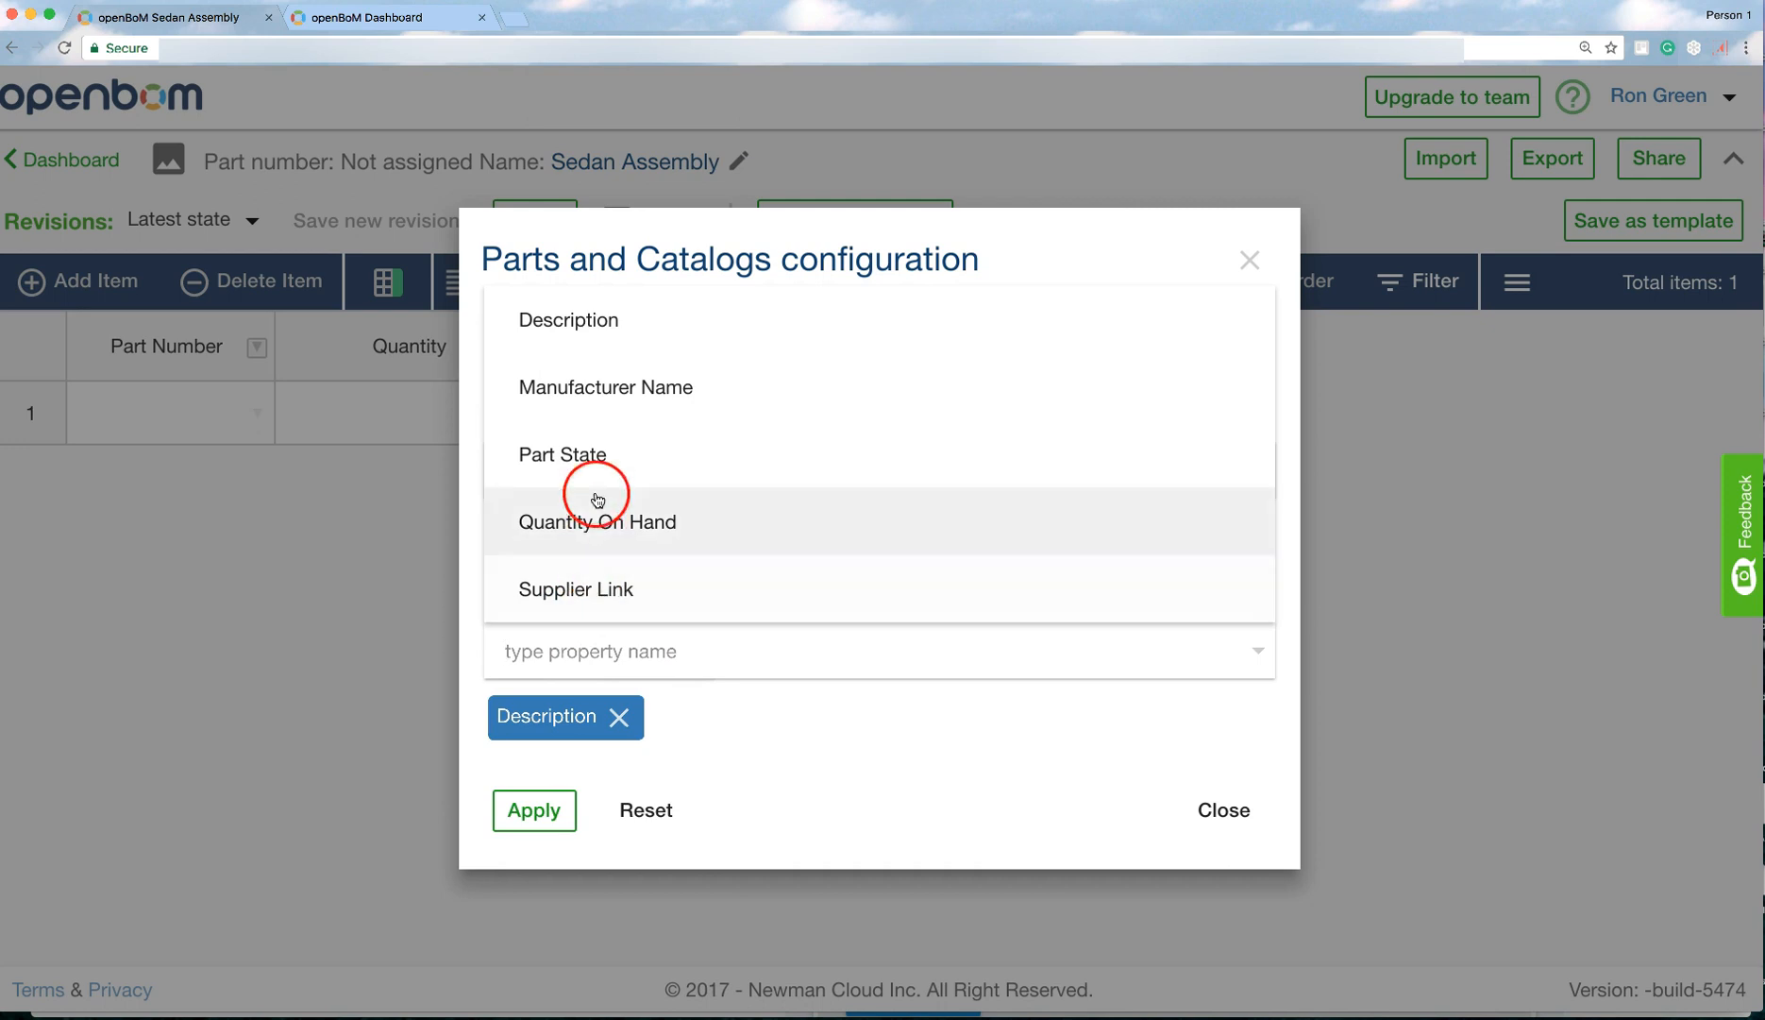
pyautogui.click(592, 394)
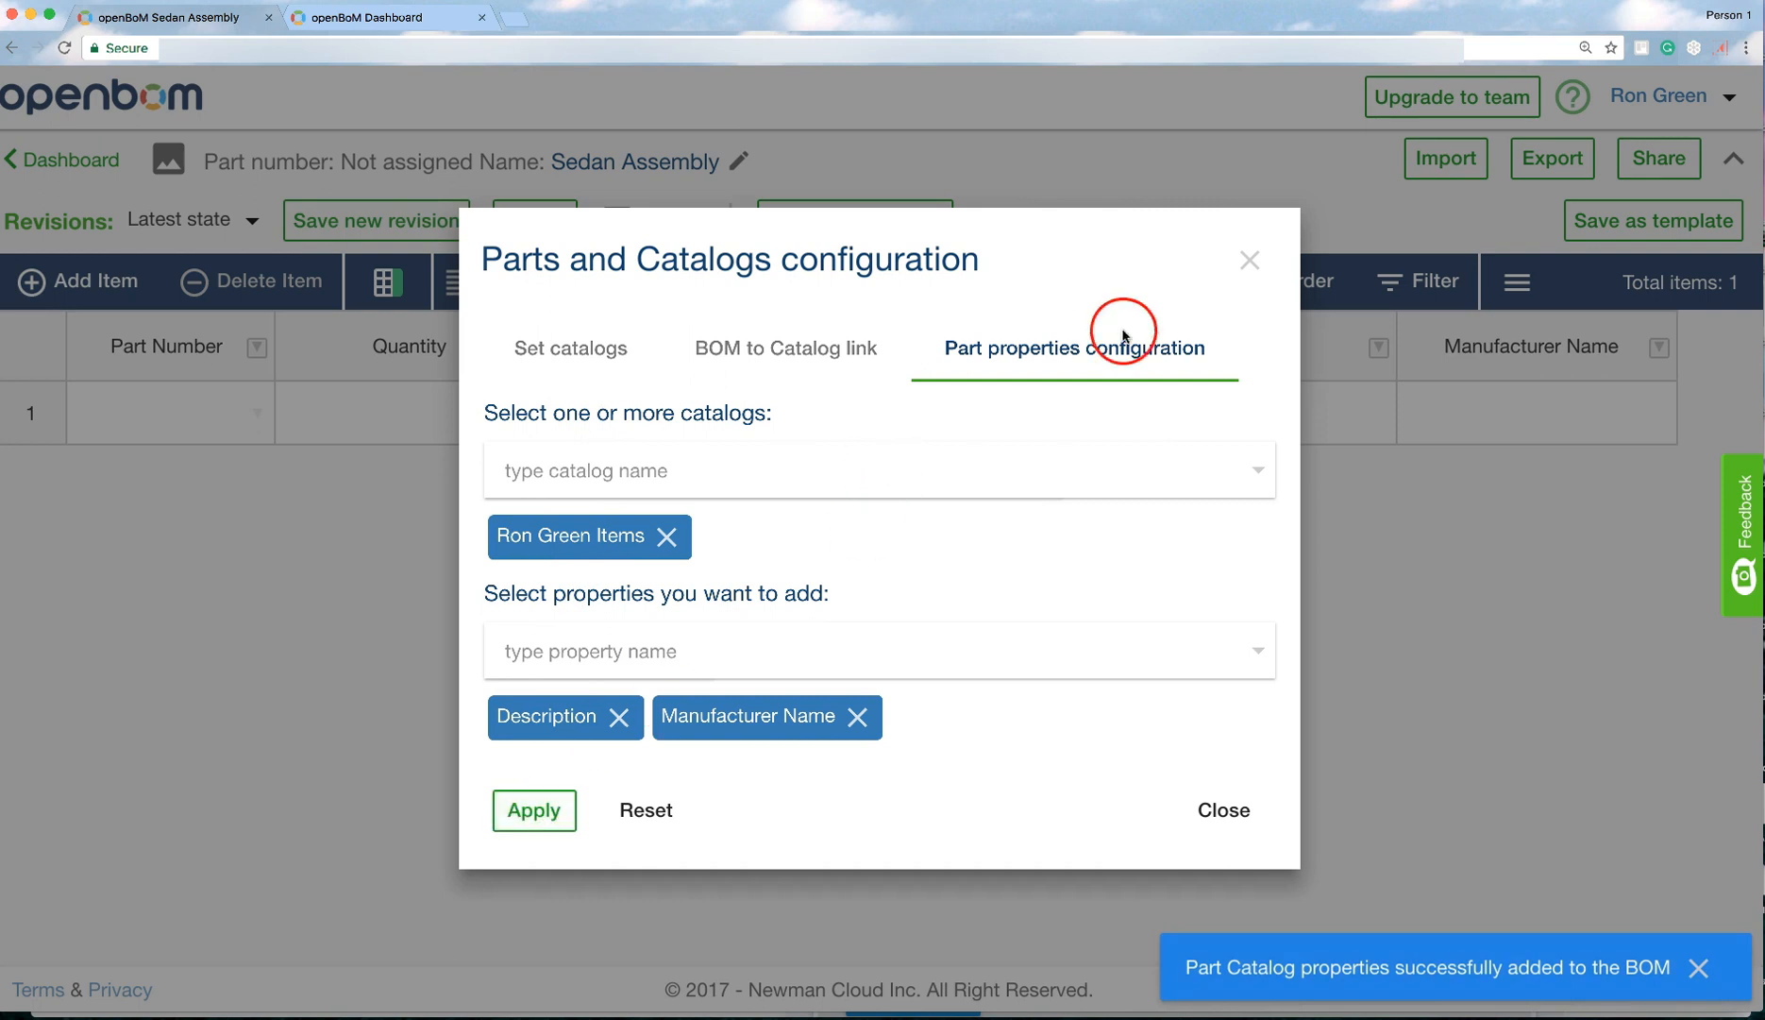
pyautogui.click(1248, 265)
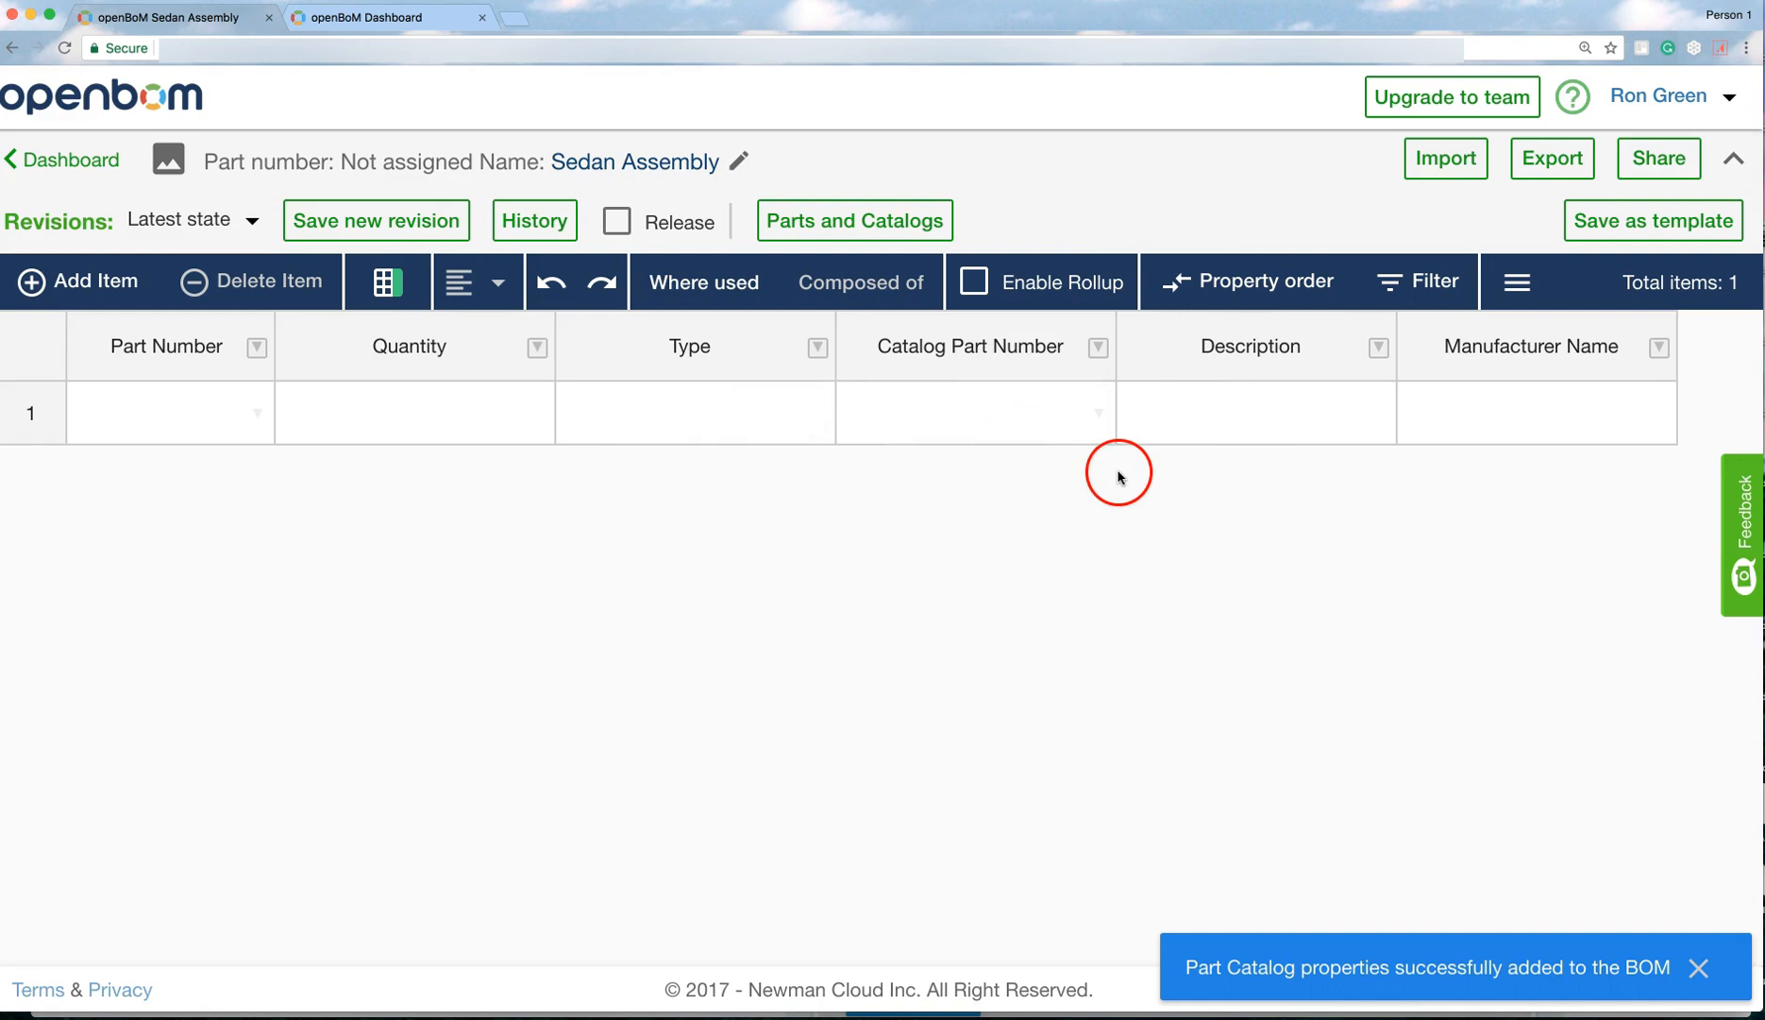
# Set the first row's Catalog Part Number to 031 and widen the Description and Manufacturer Name columns.
pyautogui.click(1100, 417)
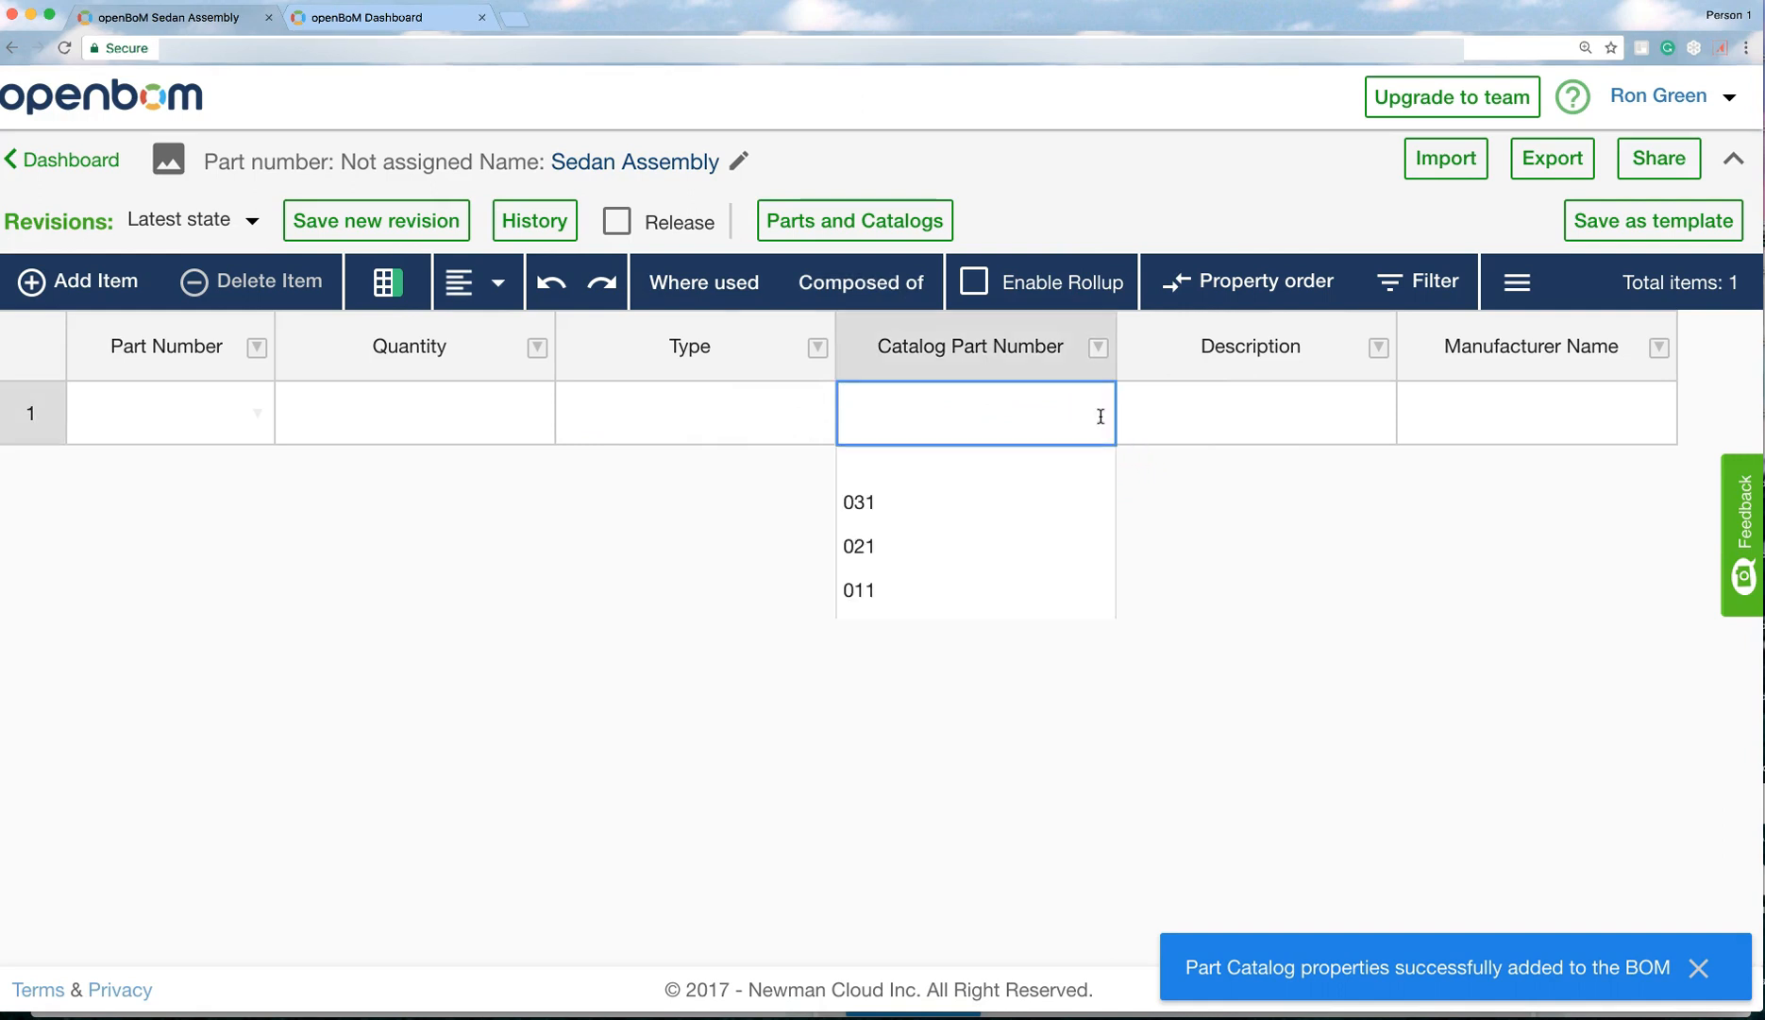
pyautogui.click(972, 494)
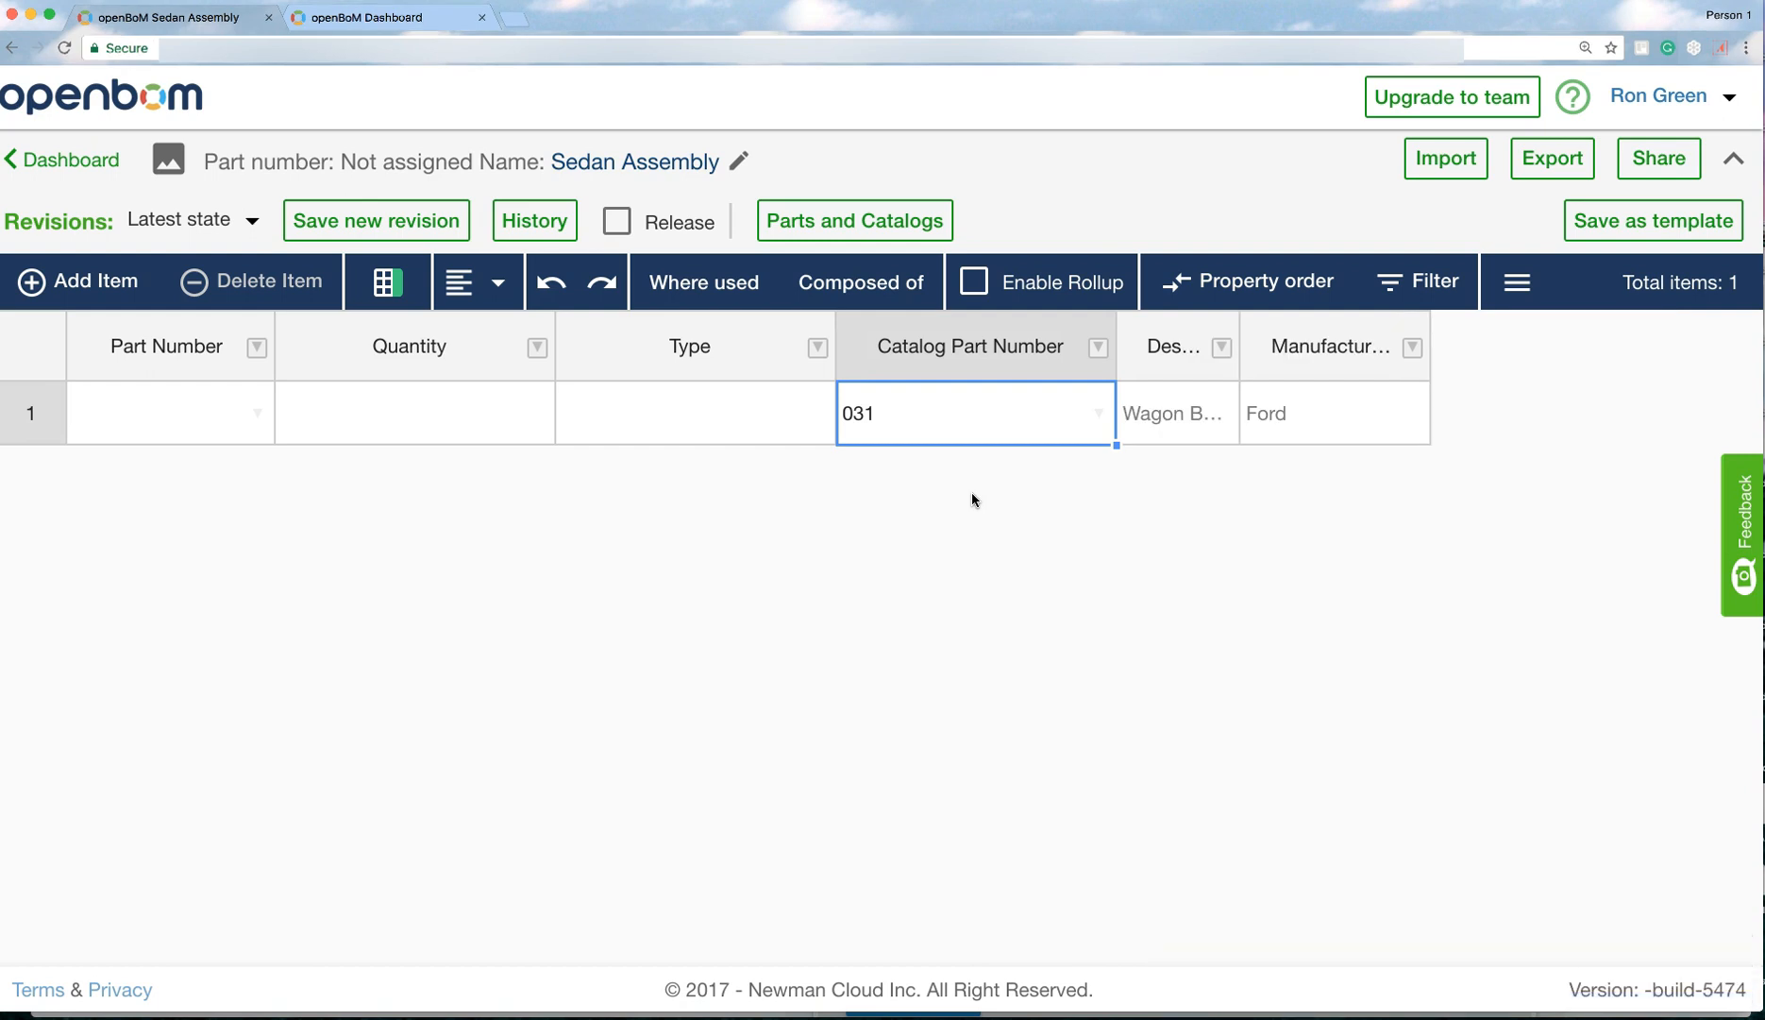
pyautogui.moveTo(1235, 335); pyautogui.dragTo(1305, 336)
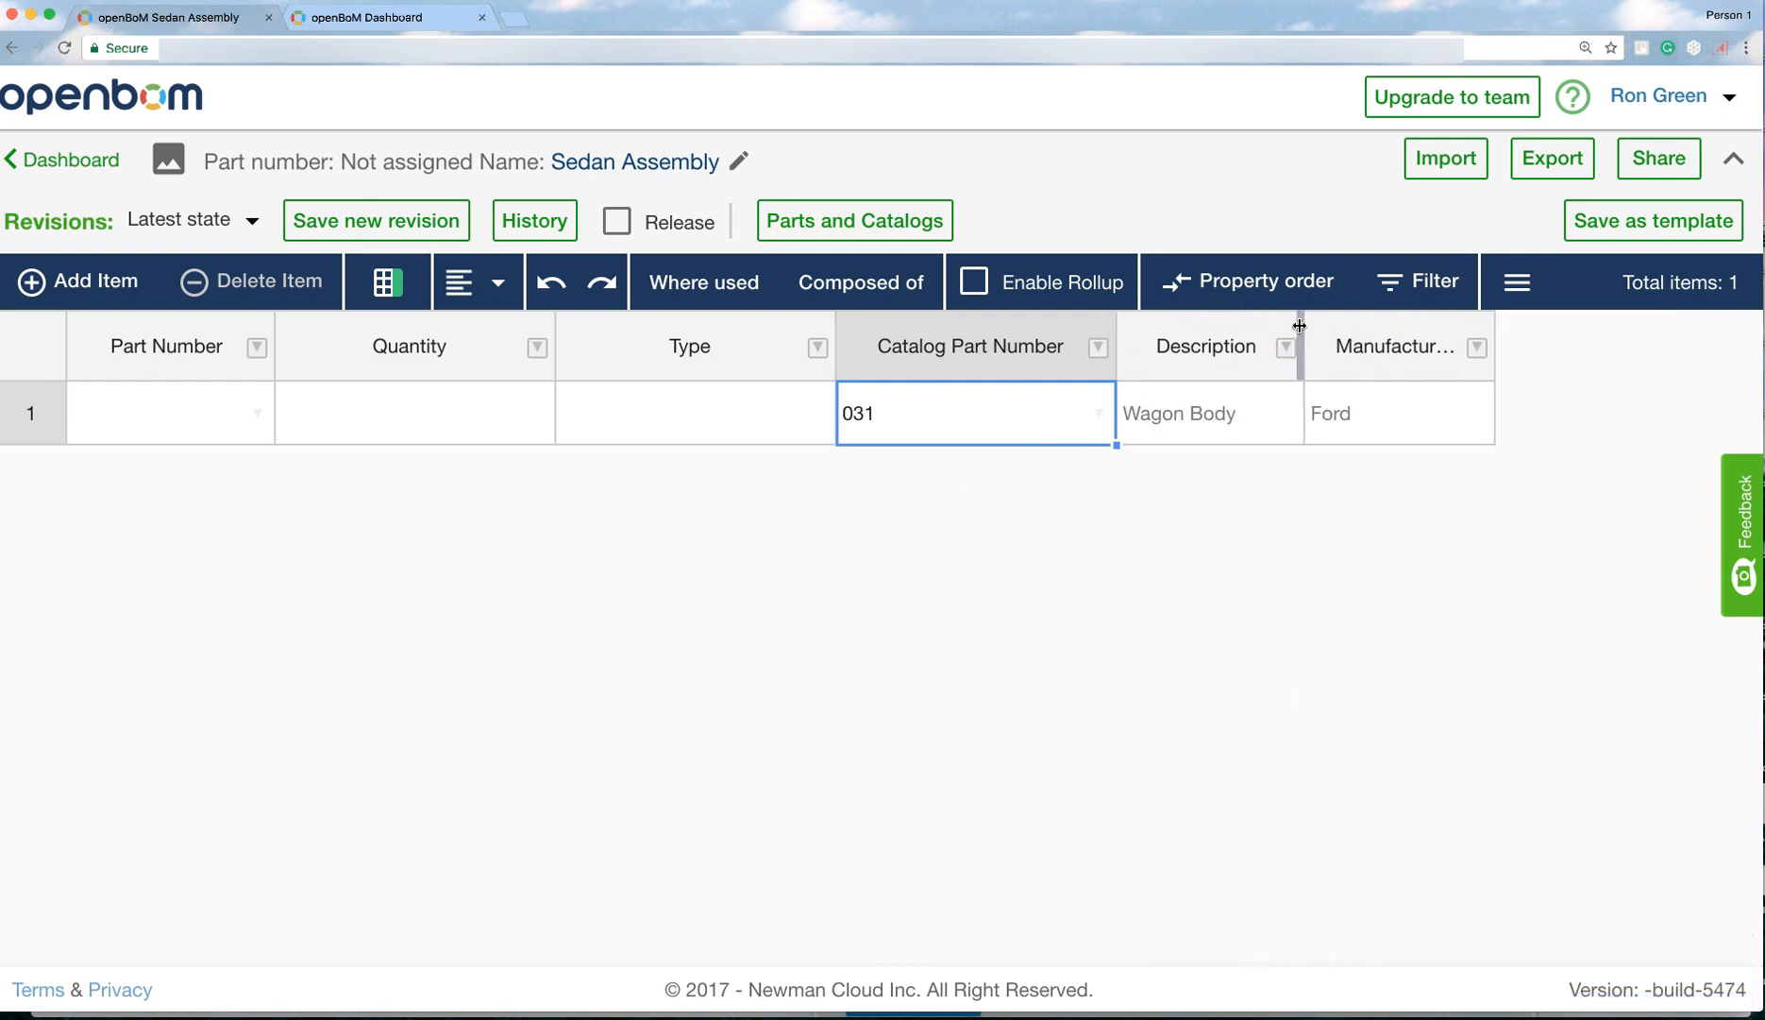
pyautogui.moveTo(1494, 330); pyautogui.dragTo(1546, 330)
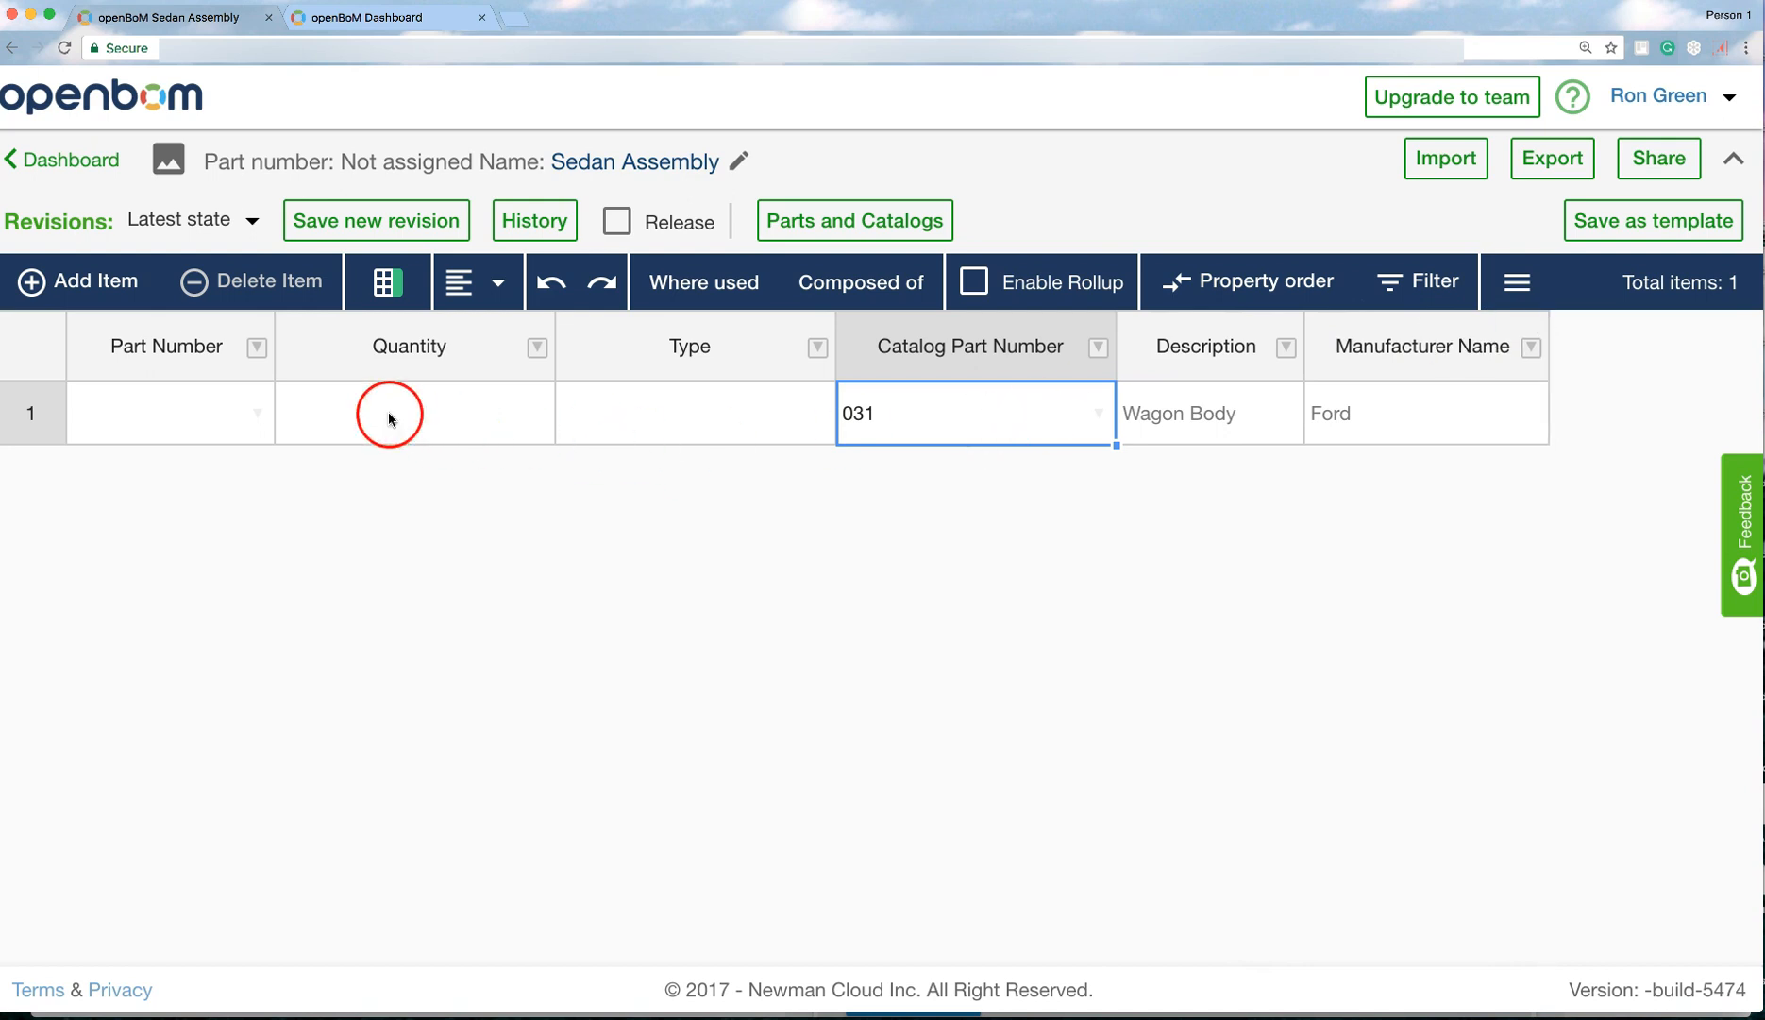
# Give the 031 row the part number S-Body, quantity 1 and type Part.
pyautogui.doubleClick(163, 424)
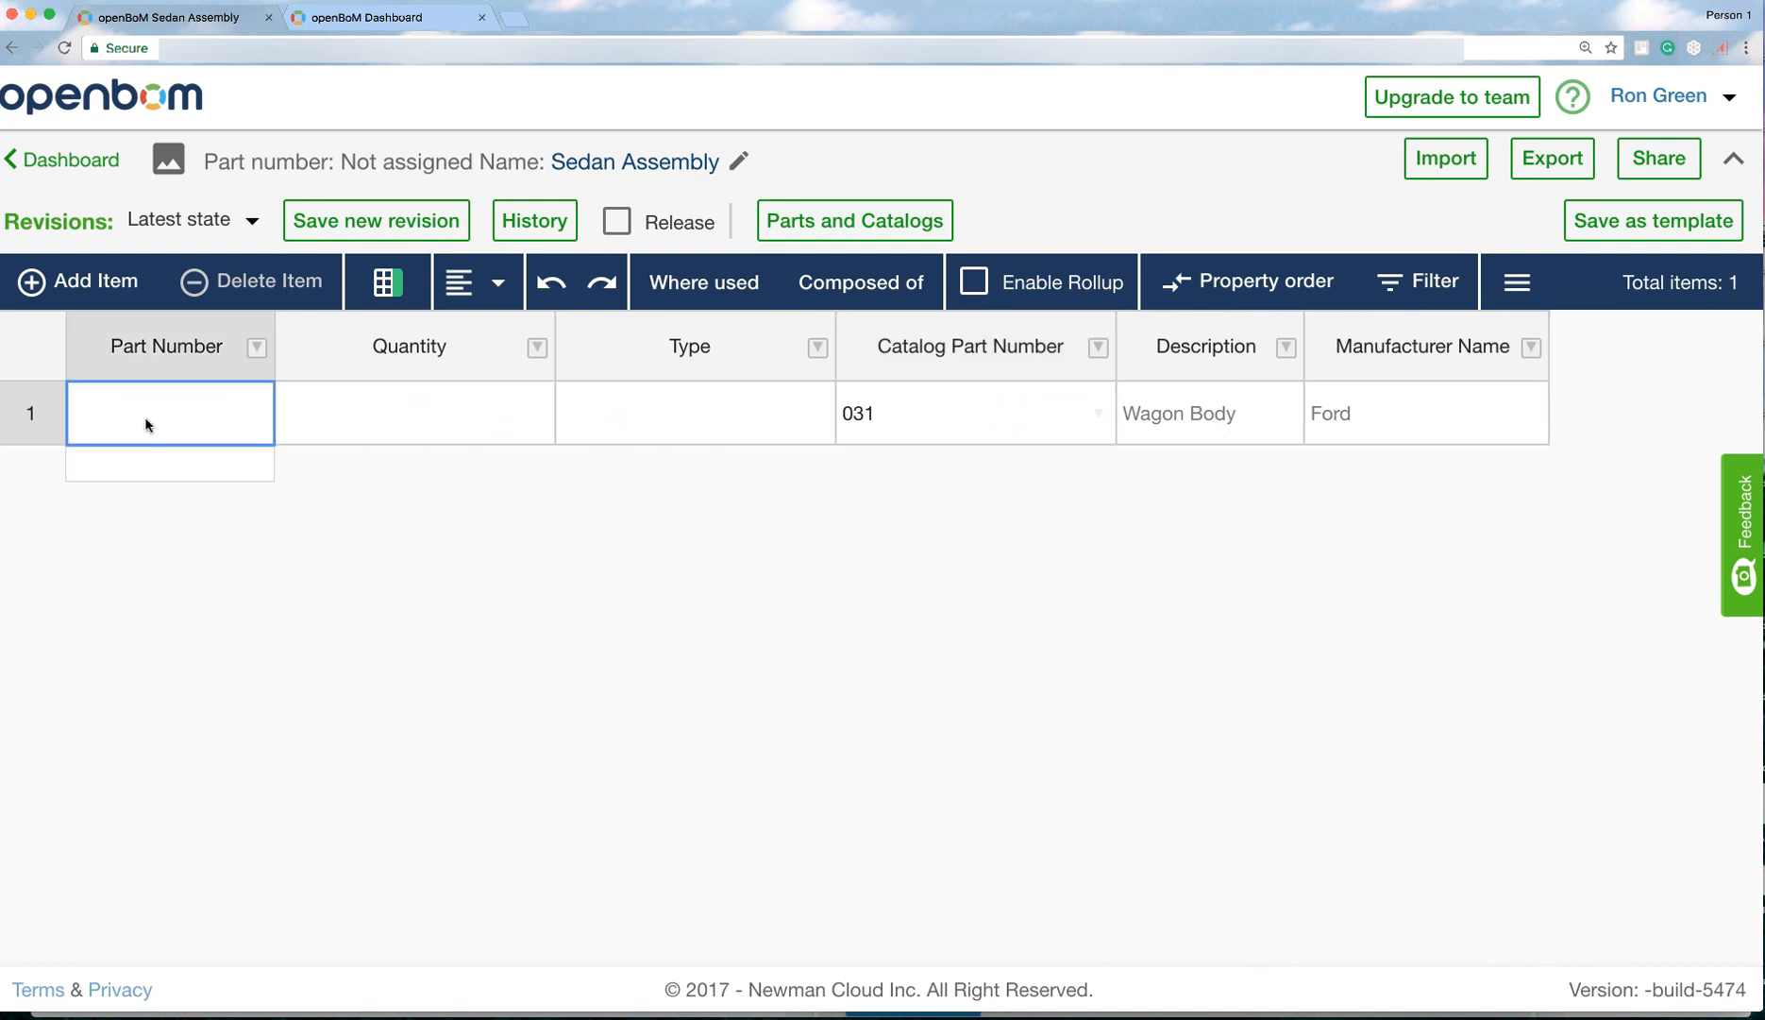
pyautogui.write('S-Body')
pyautogui.click(375, 434)
pyautogui.write('1')
pyautogui.click(591, 435)
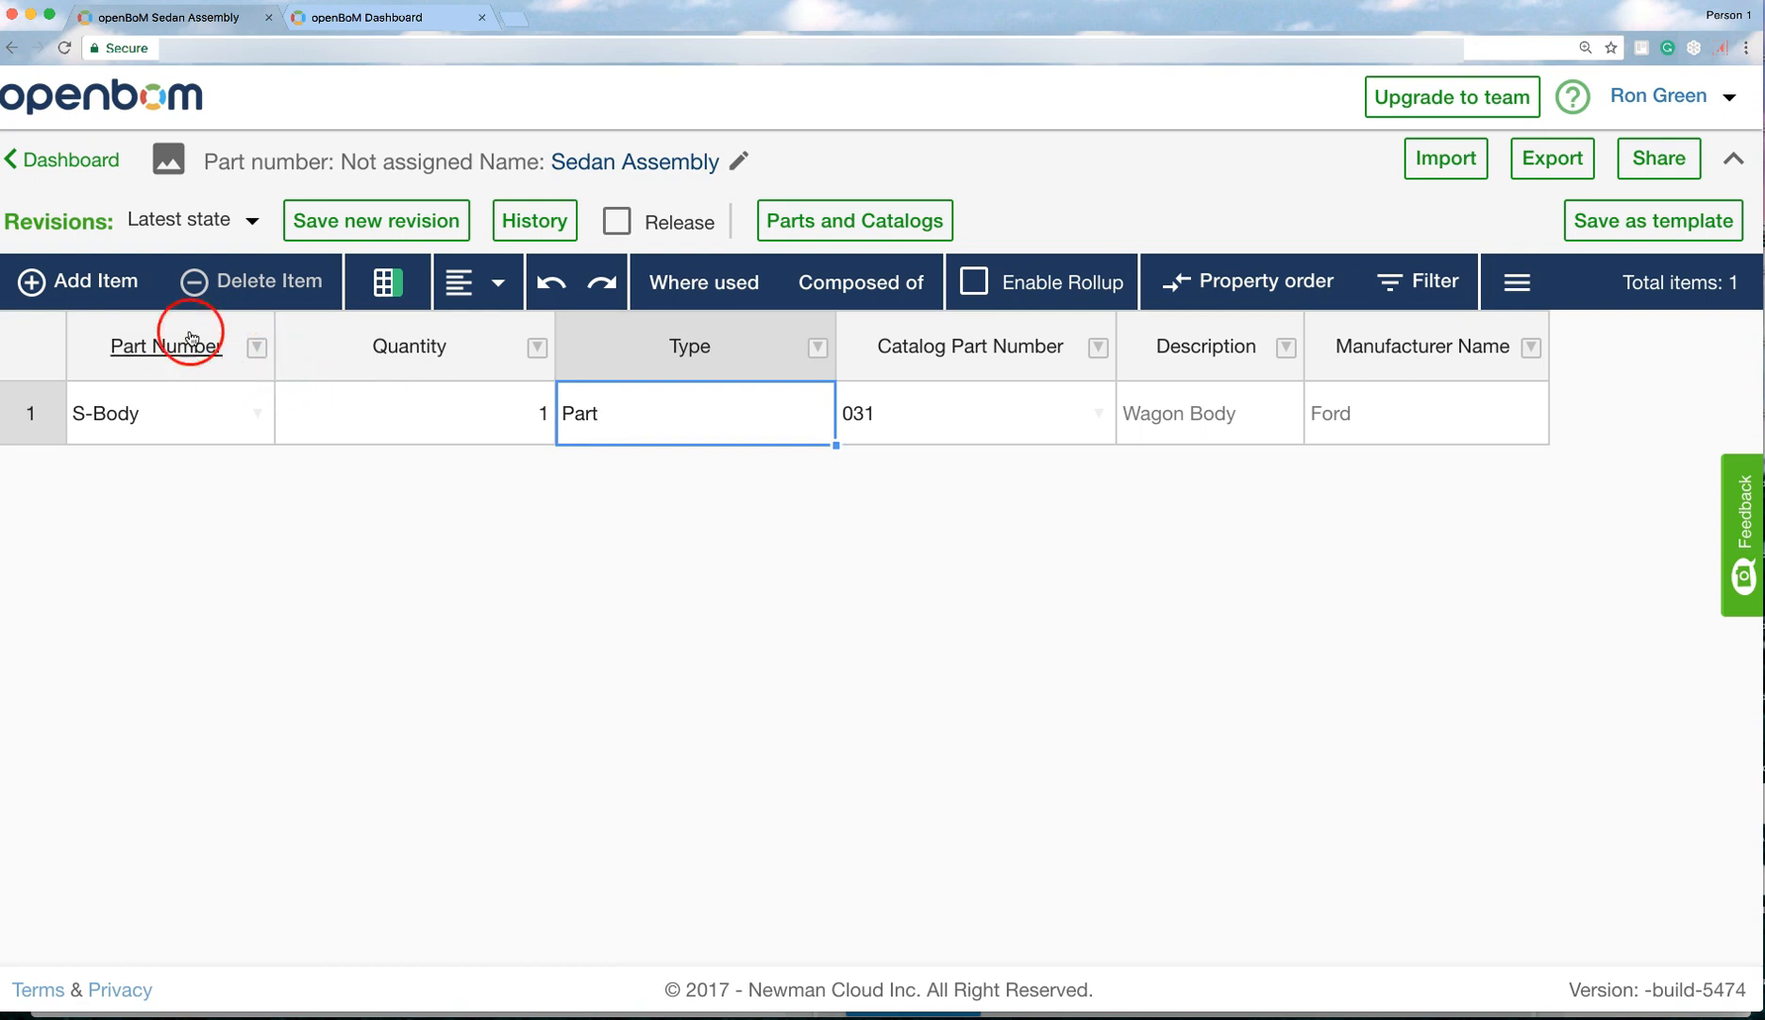
# Add a new item row to the Sedan Assembly BOM and set its Catalog Part Number to 001.
pyautogui.click(122, 286)
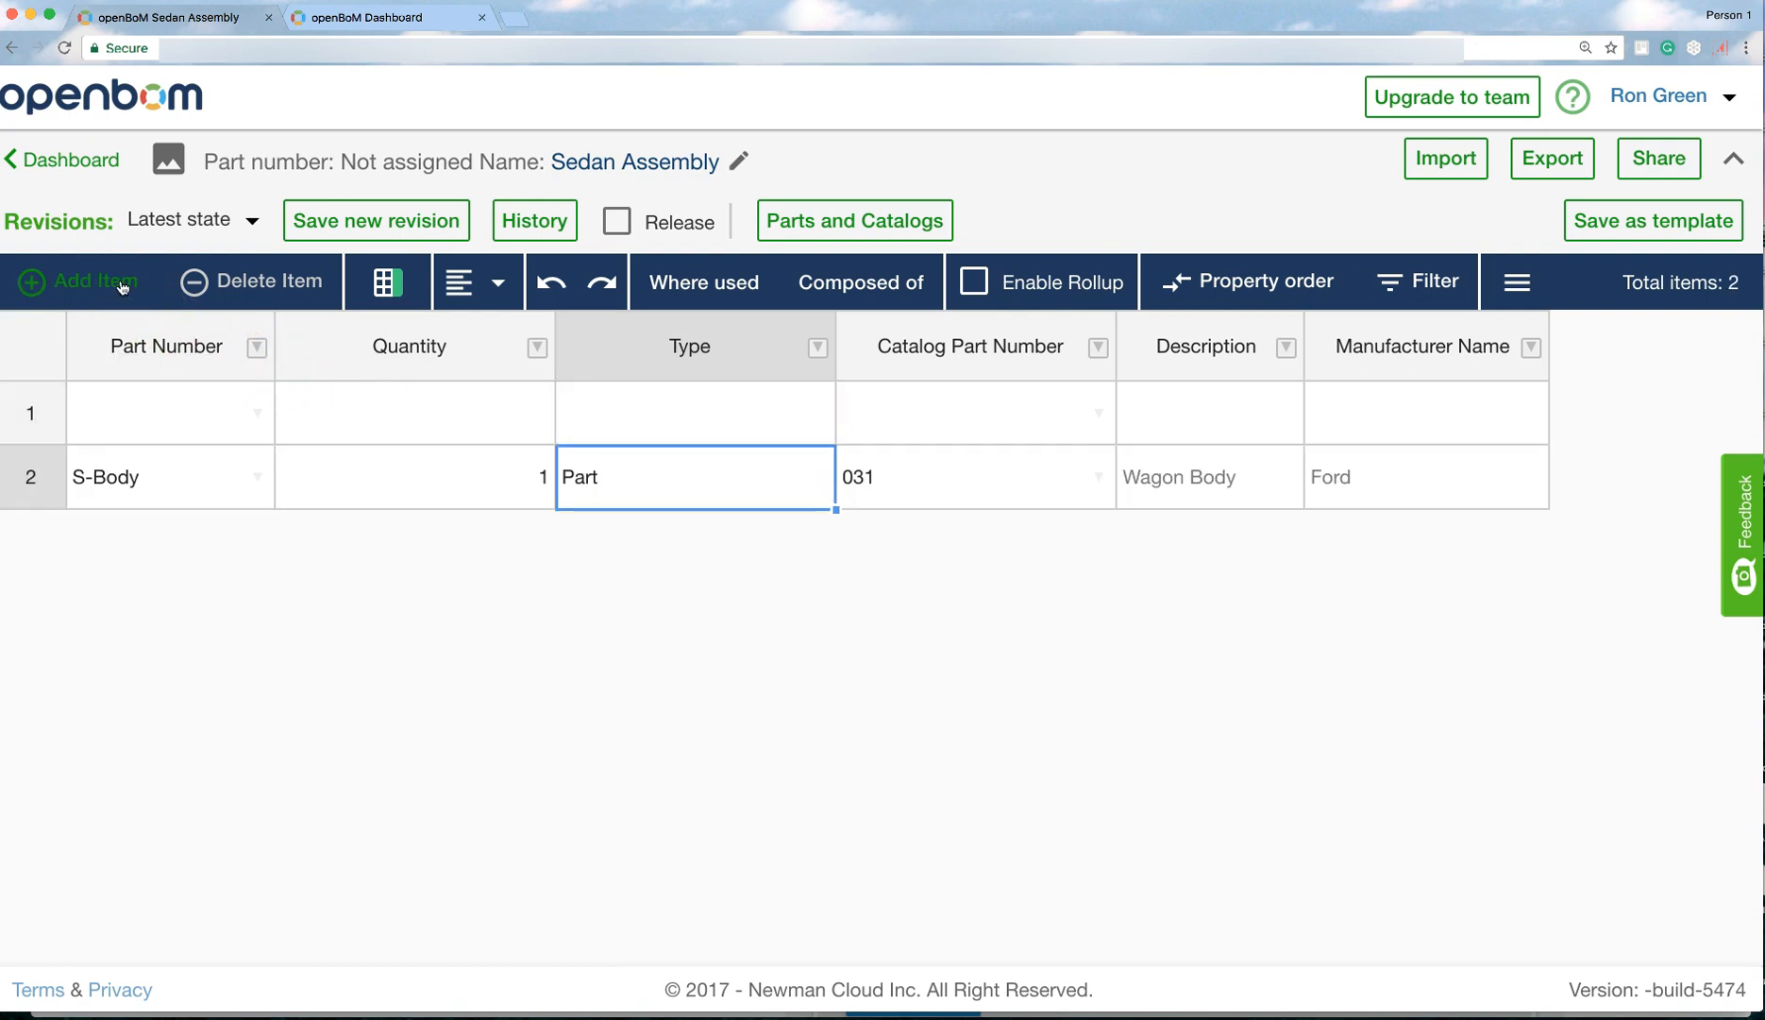
pyautogui.click(1100, 413)
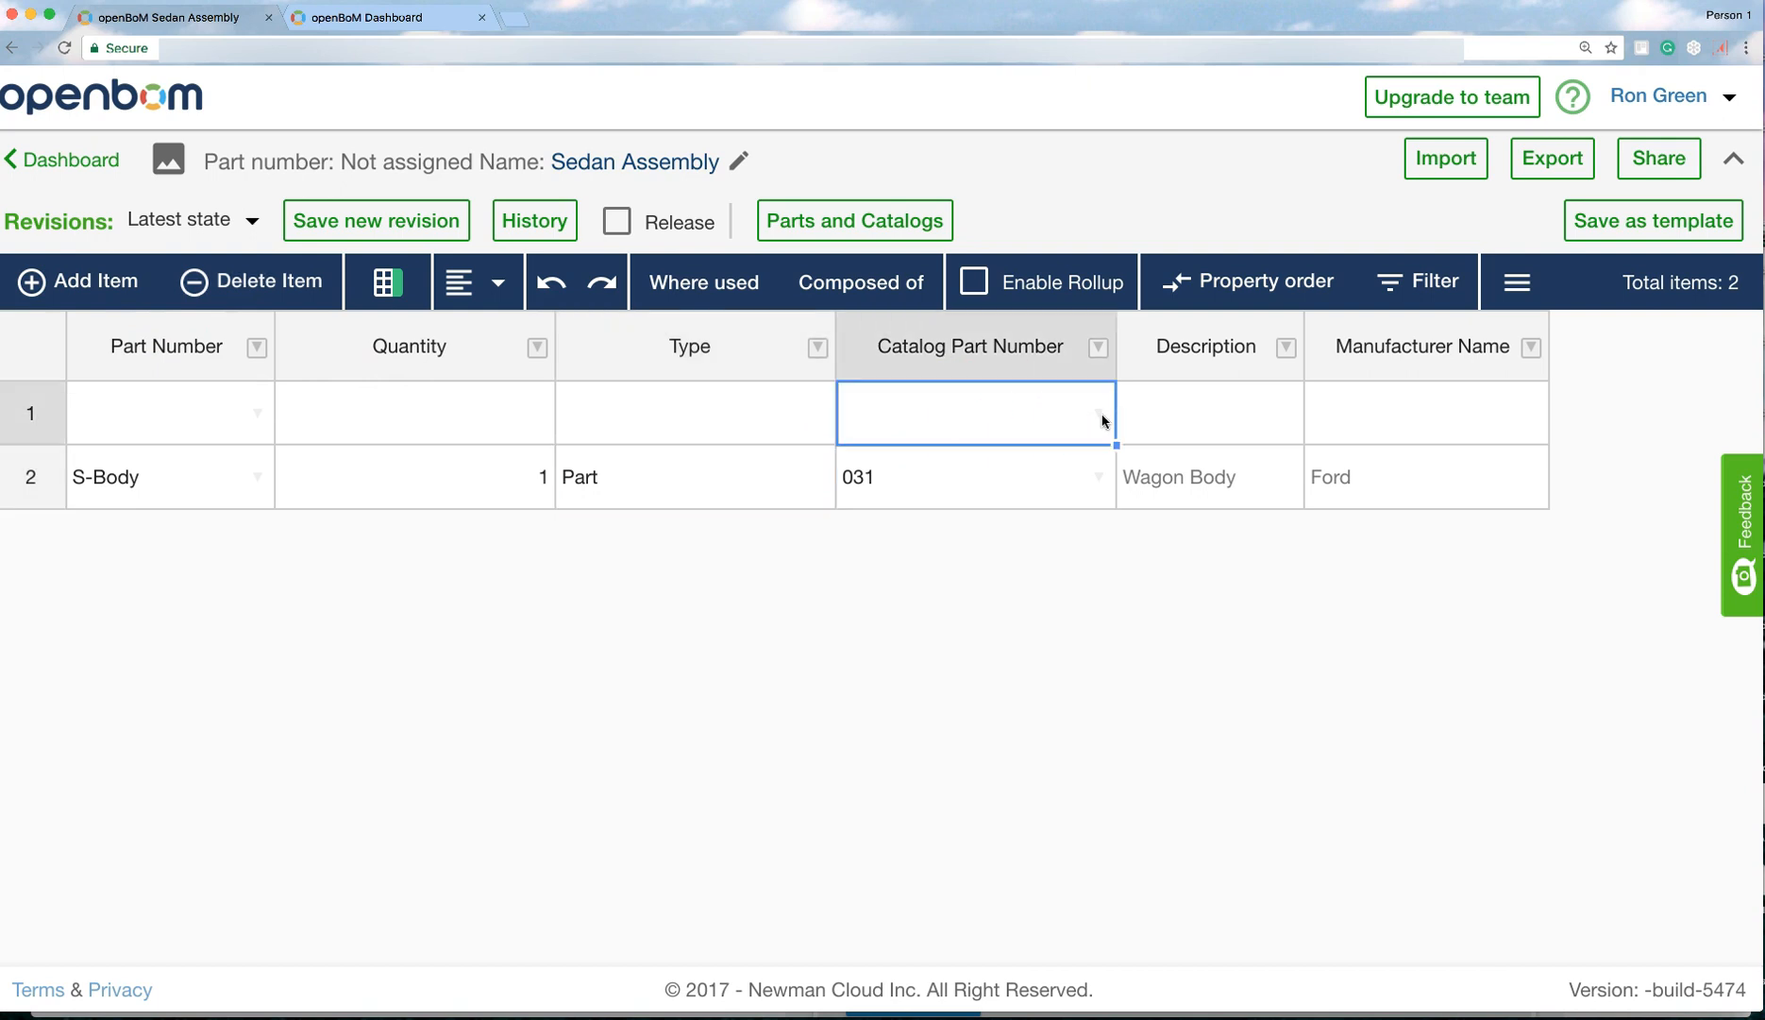
pyautogui.scroll(-1, 946, 561)
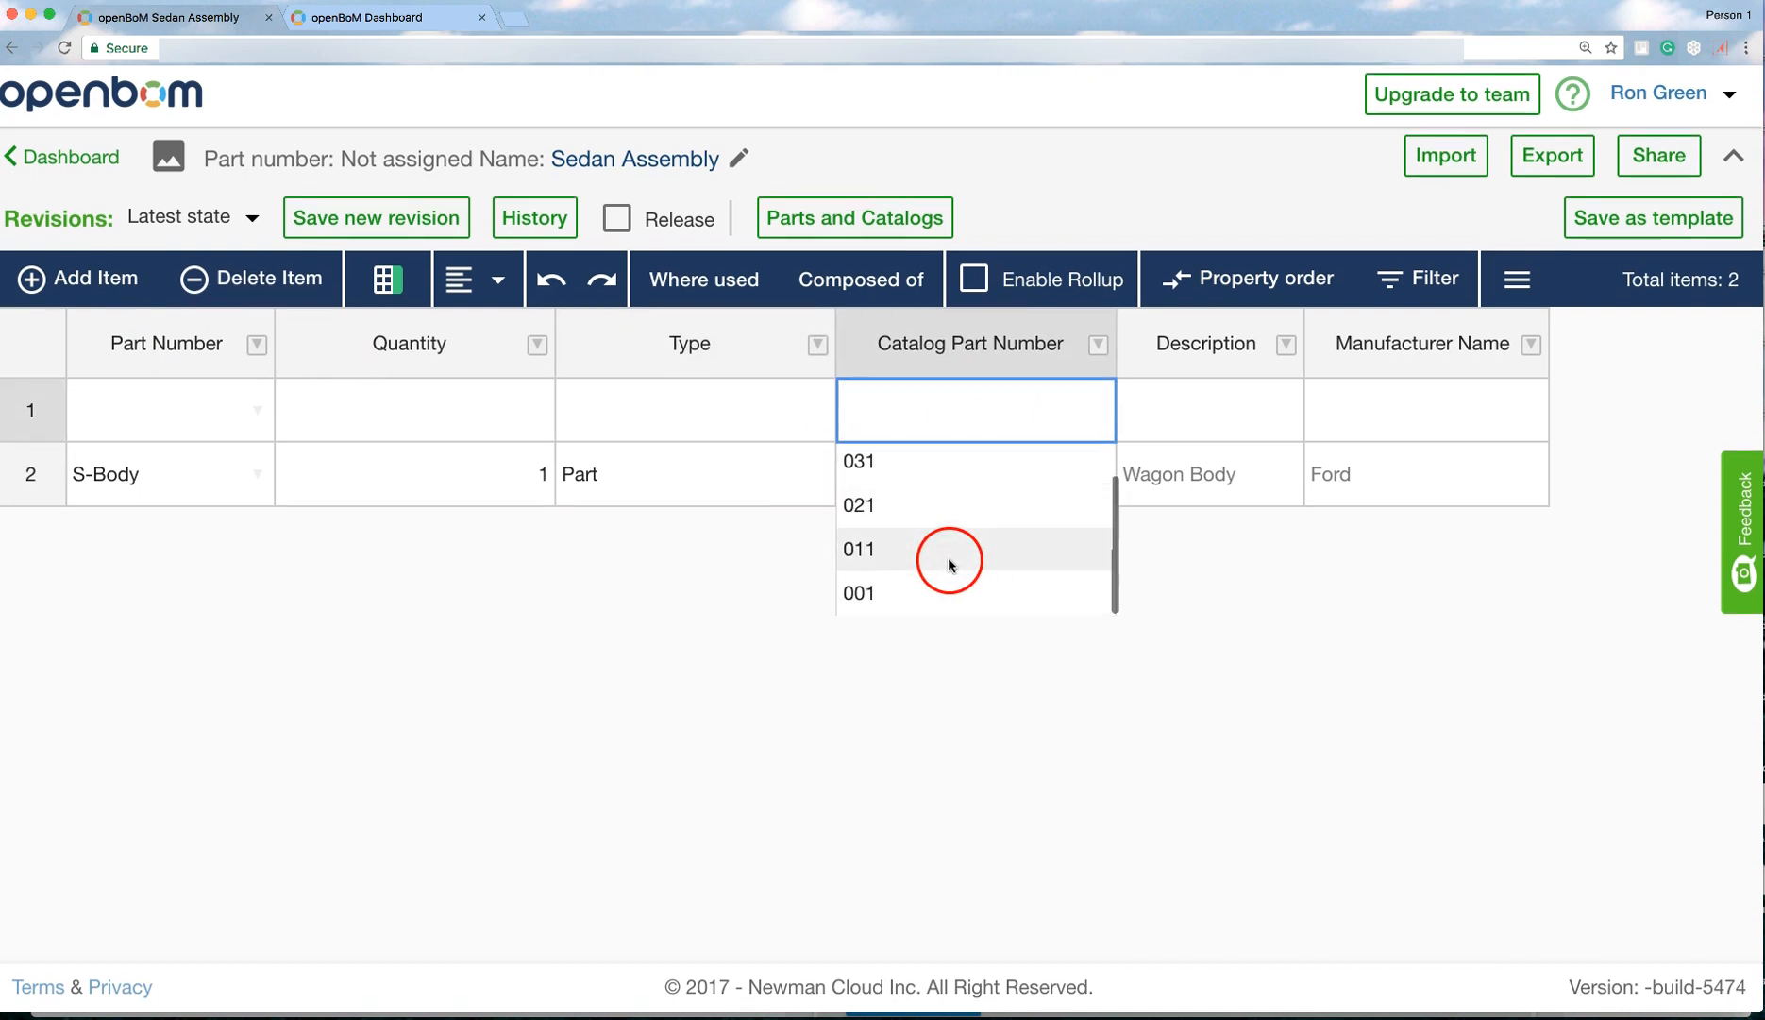
pyautogui.click(904, 596)
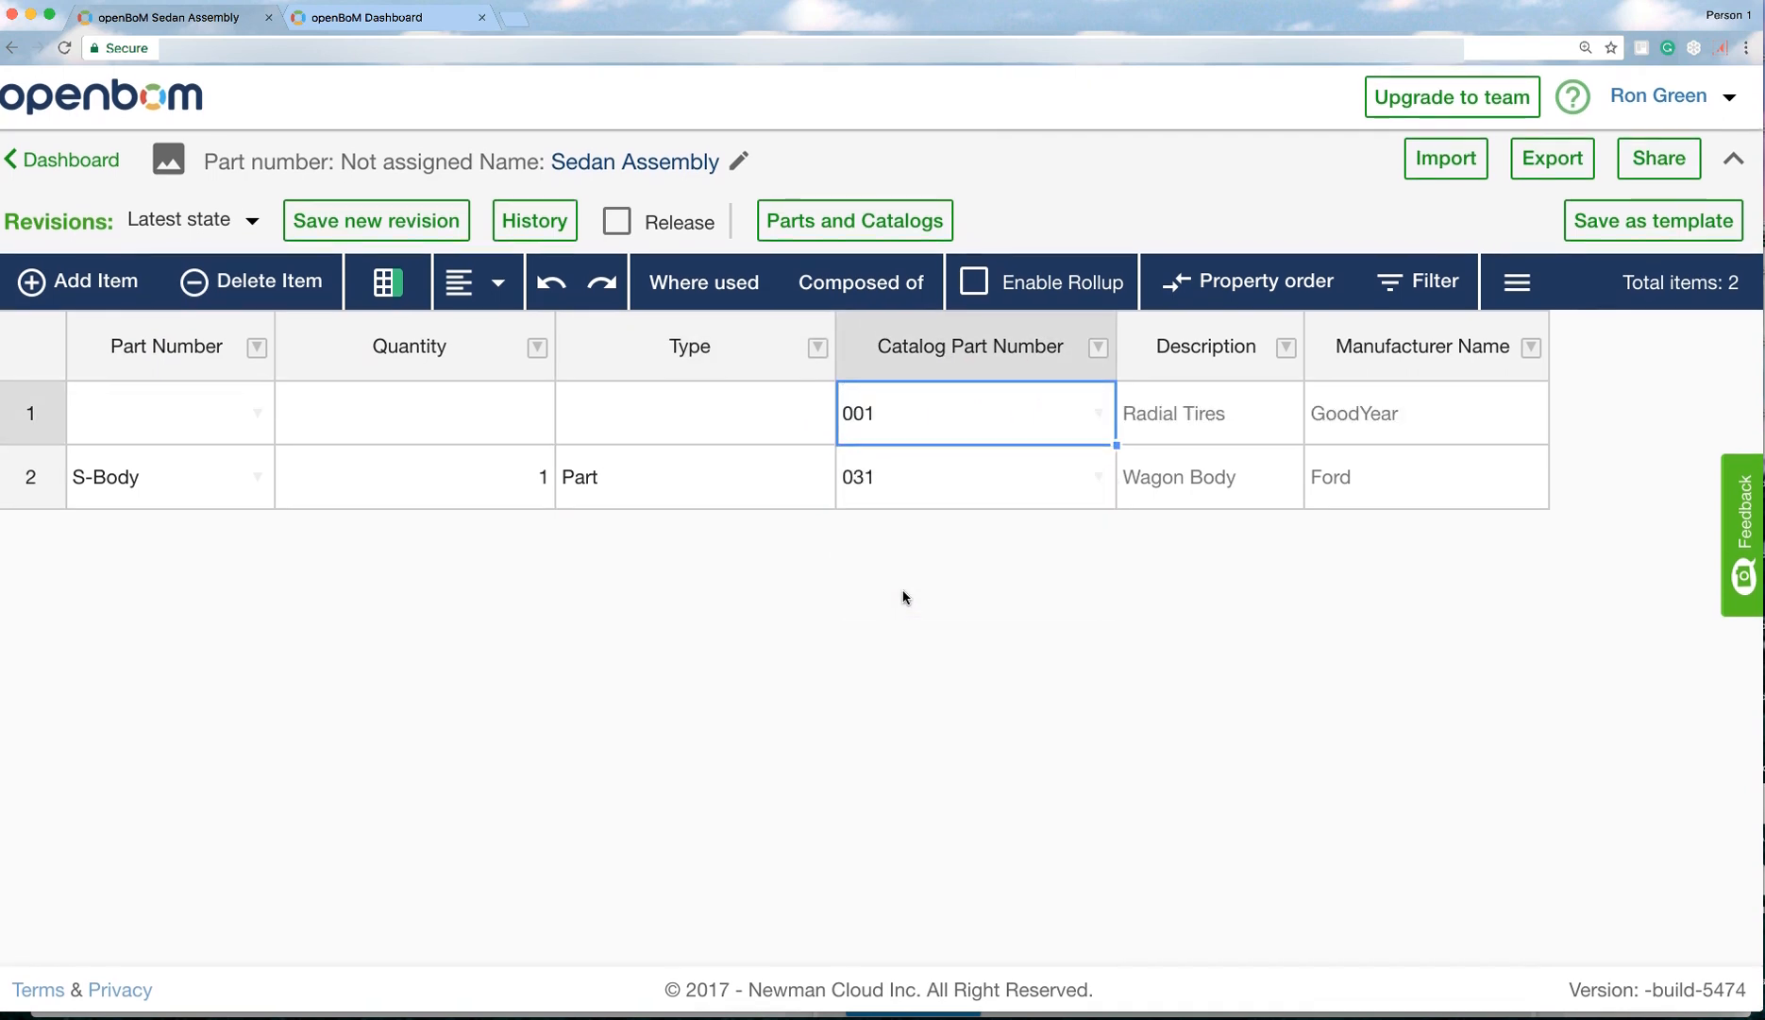
# Give the 001 row the part number Tires, quantity 4 and type Part.
pyautogui.click(192, 422)
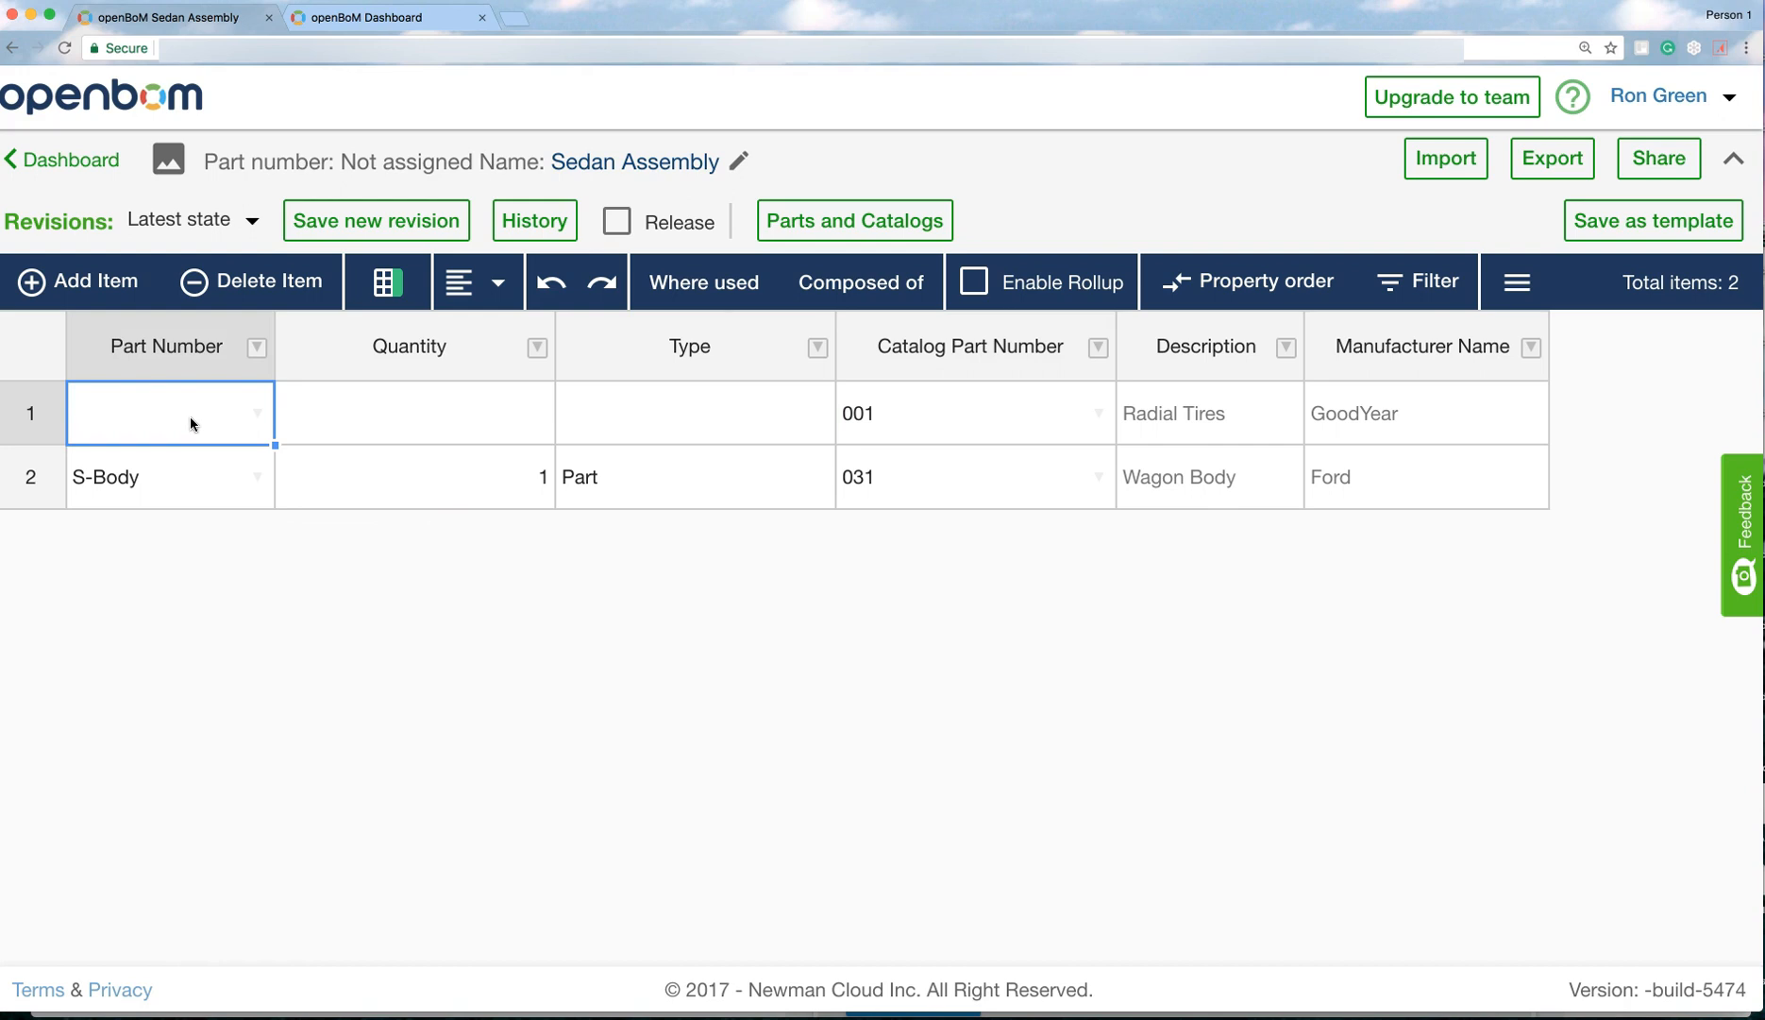
pyautogui.write('Tires')
pyautogui.click(370, 430)
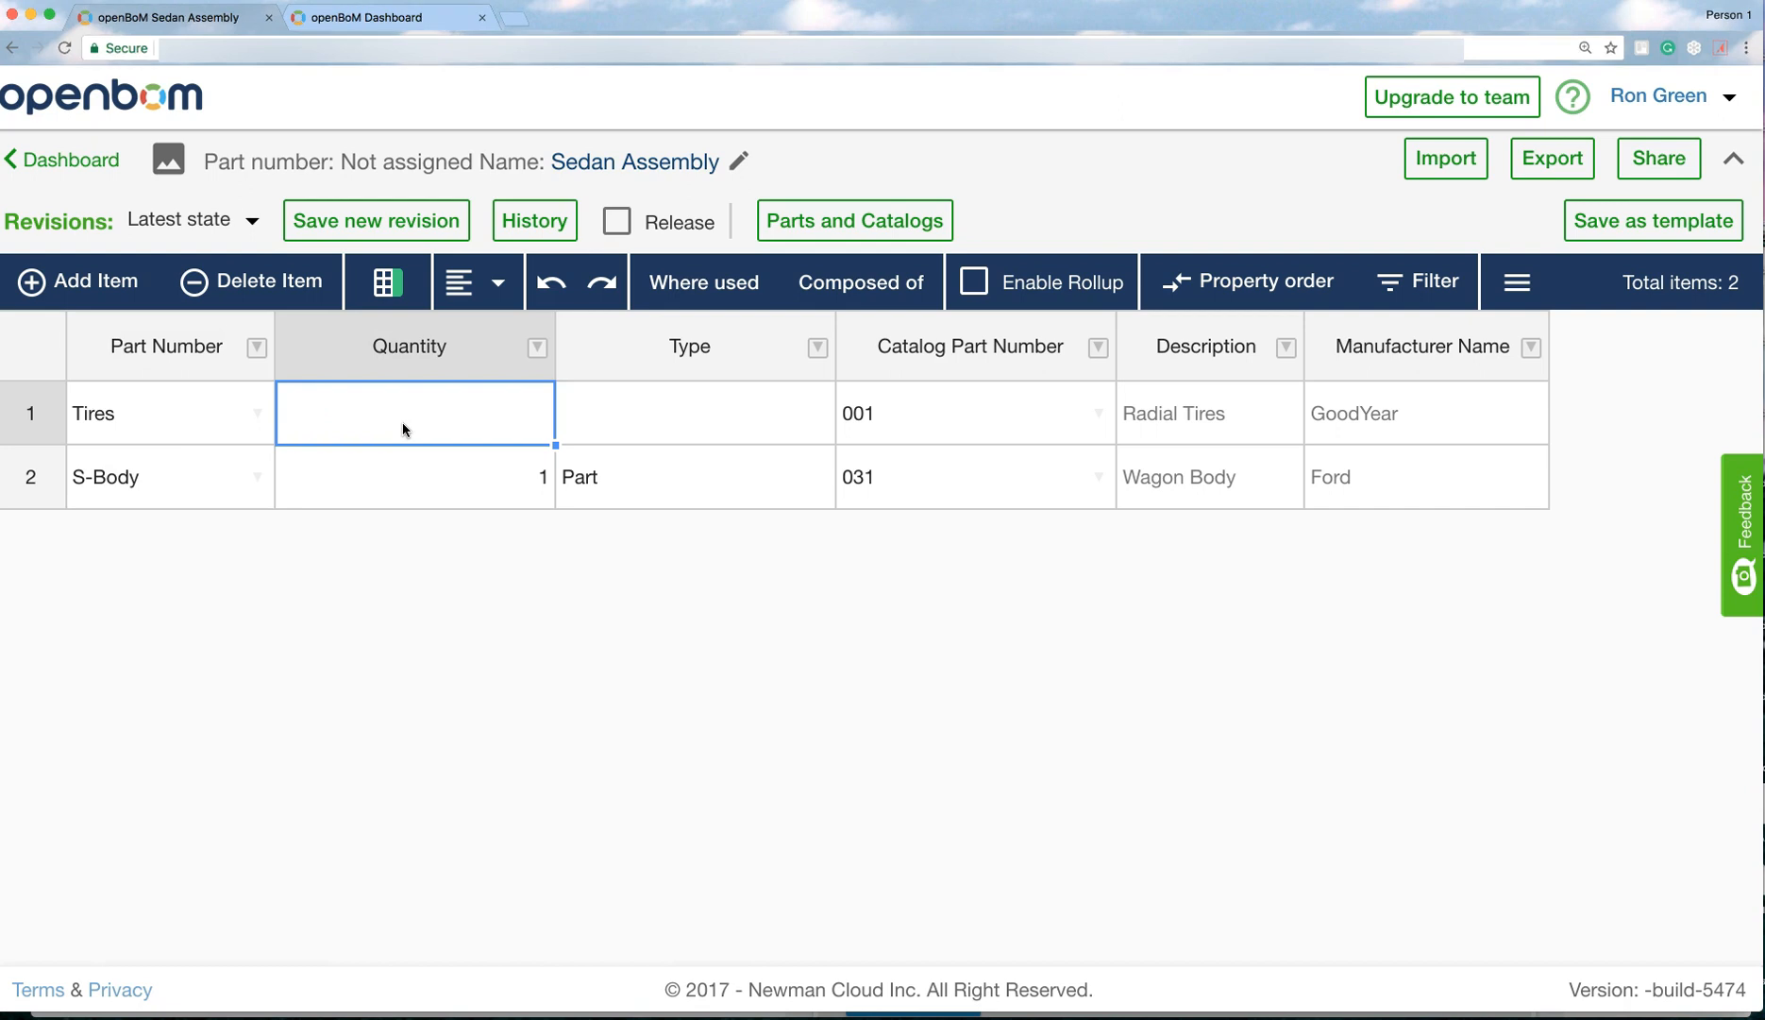
pyautogui.write('4')
pyautogui.click(603, 422)
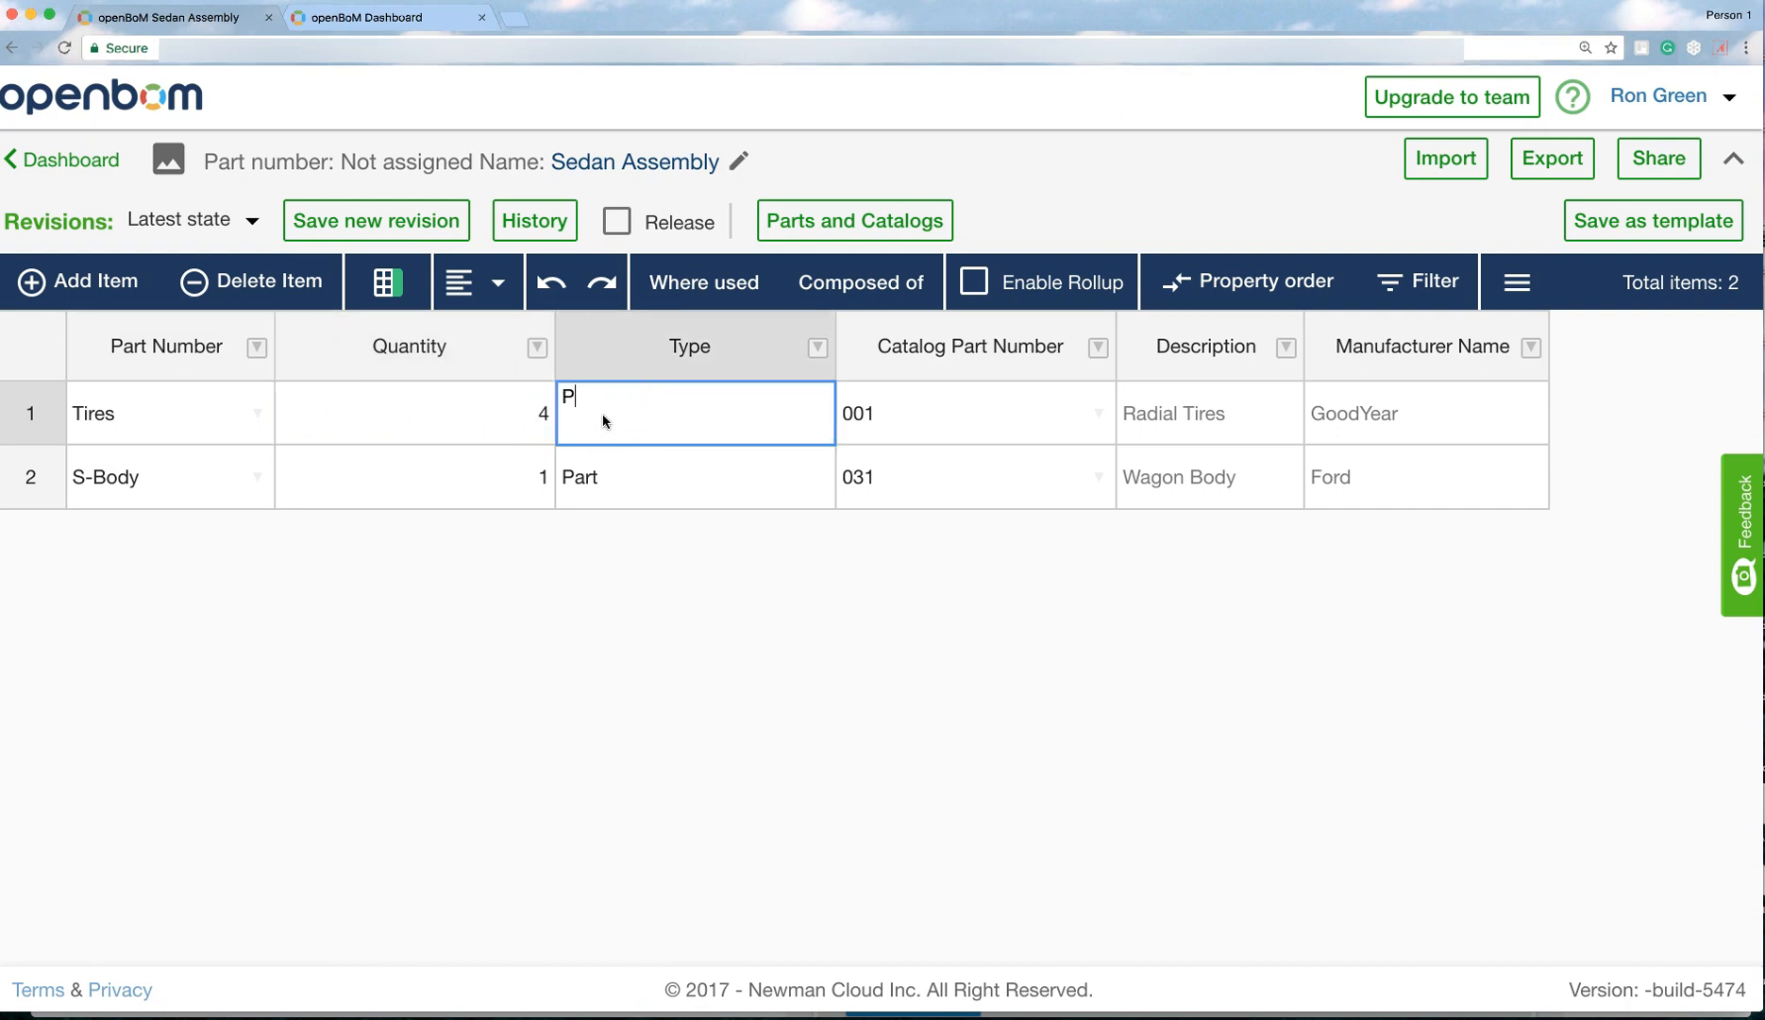
pyautogui.press('Return')
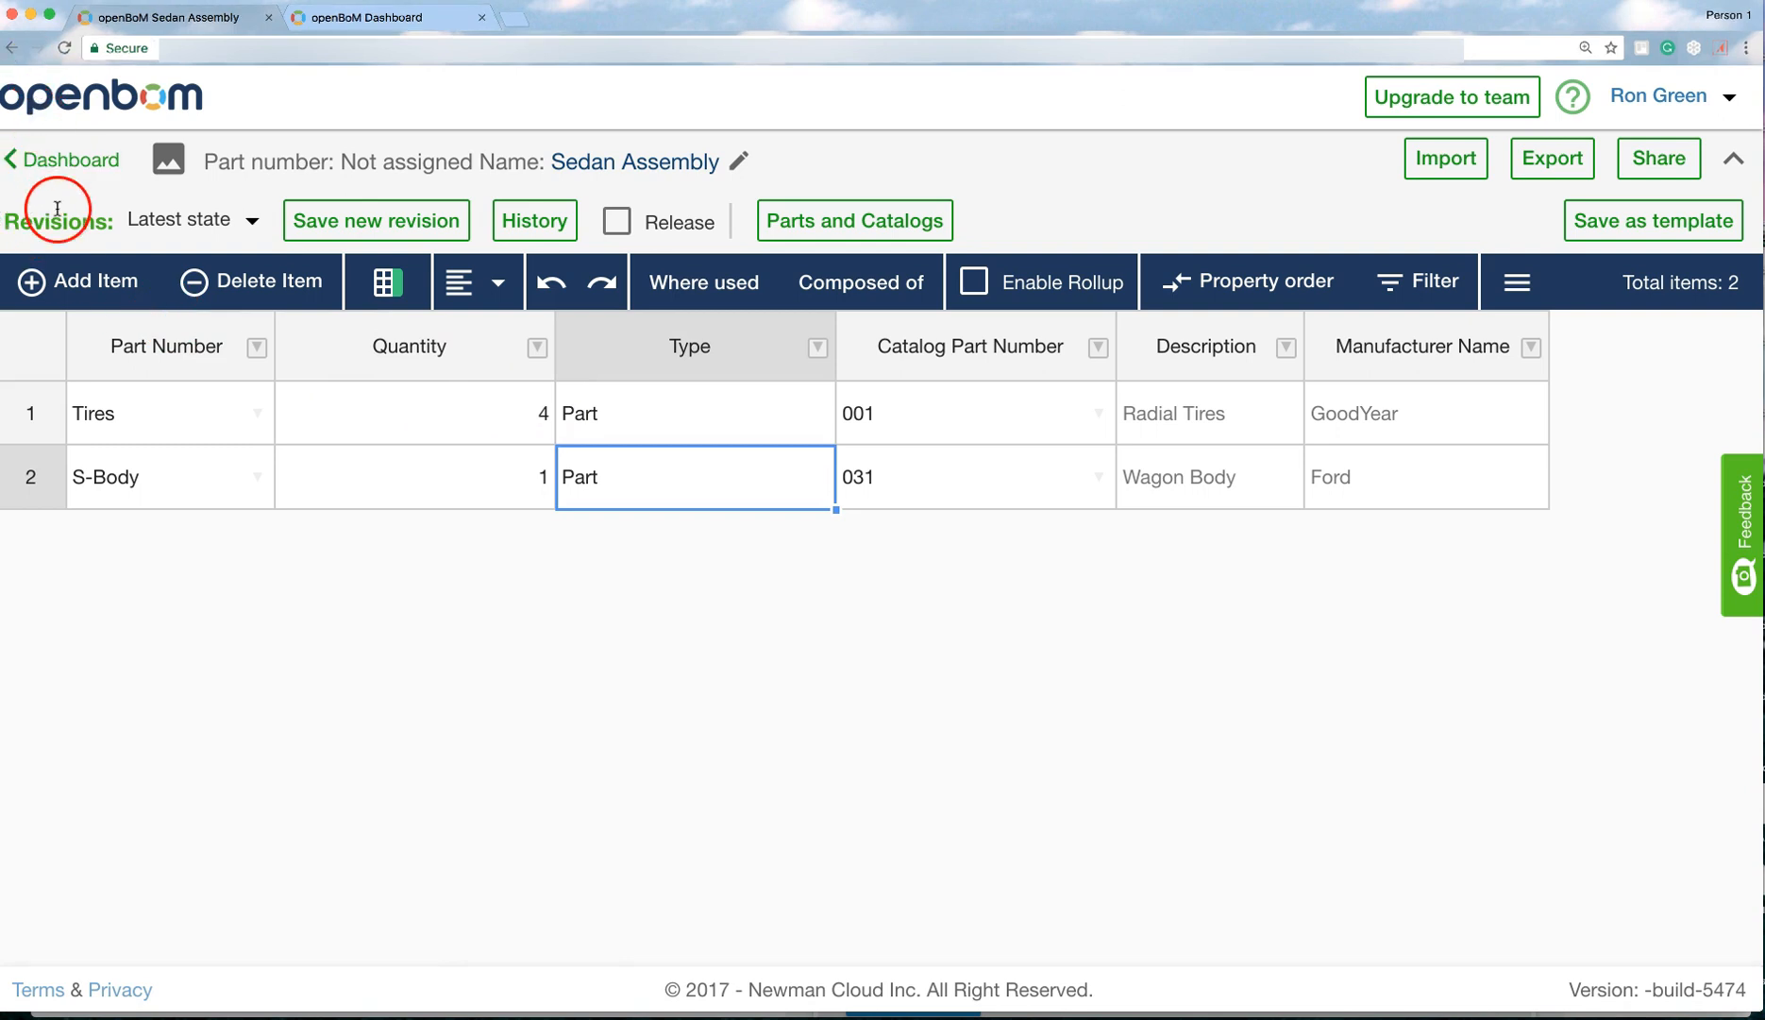
# Add another item row to the Sedan Assembly BOM and set its Catalog Part Number to 011.
pyautogui.click(77, 277)
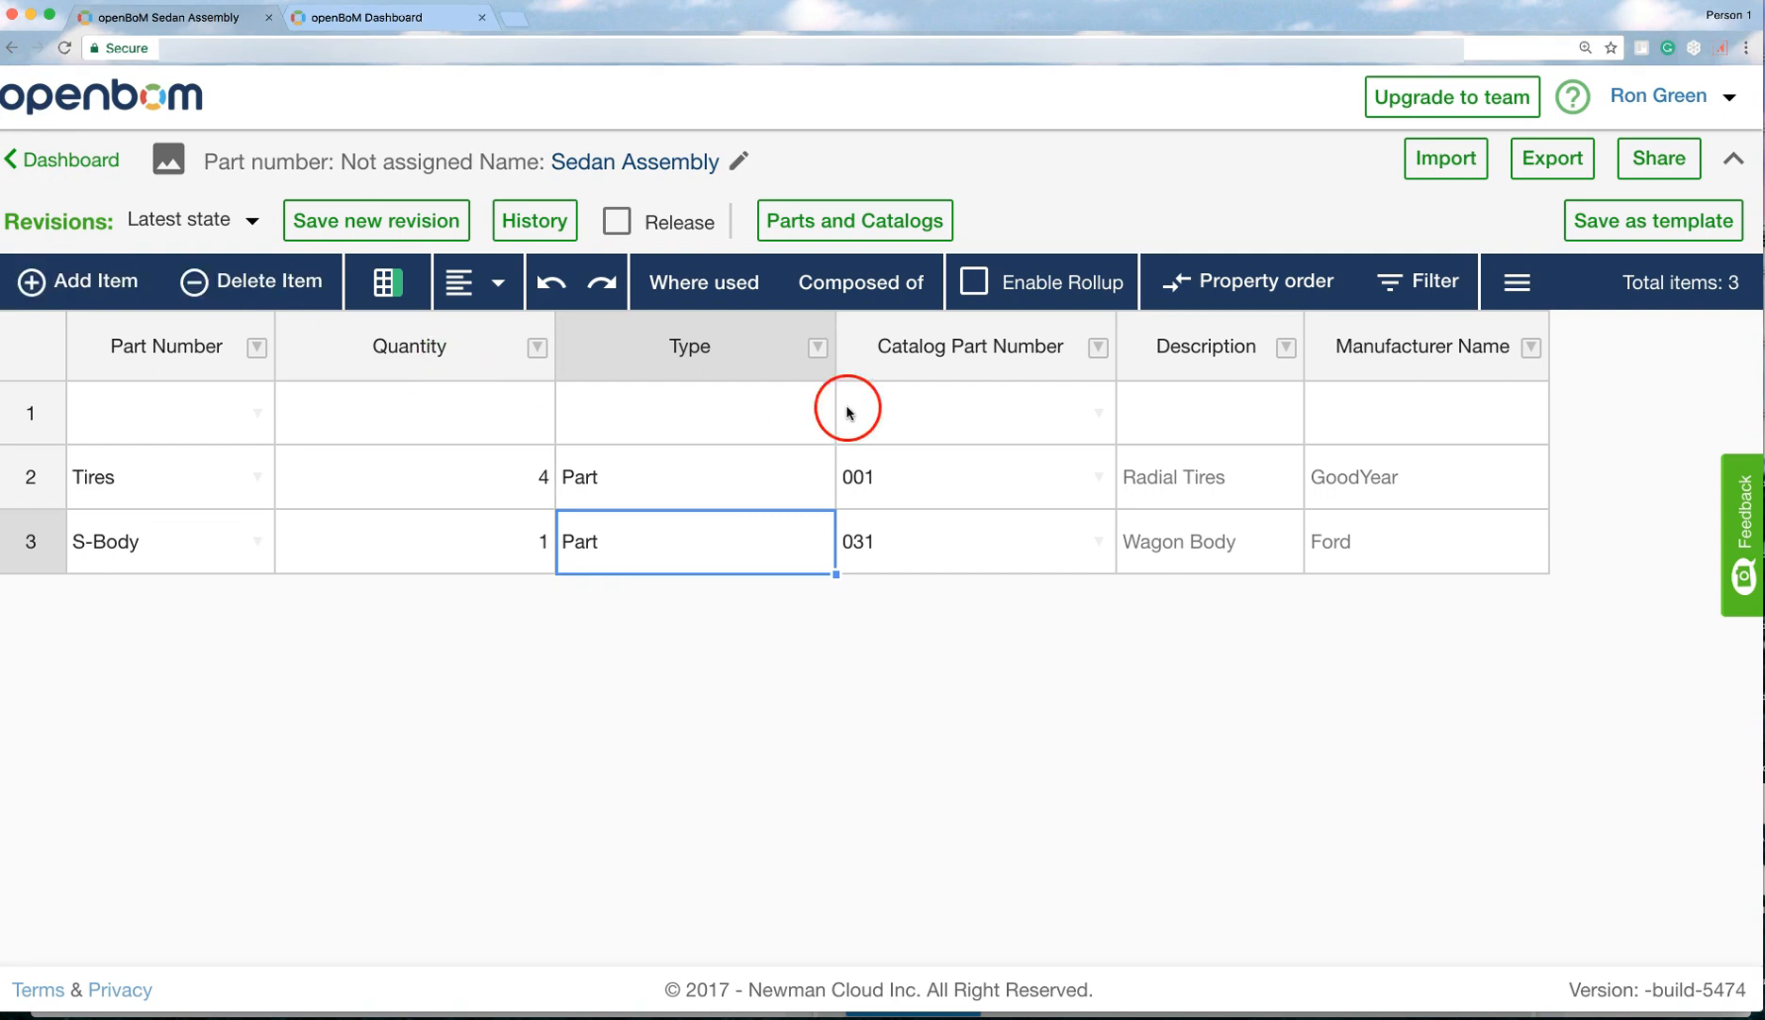
pyautogui.click(1097, 416)
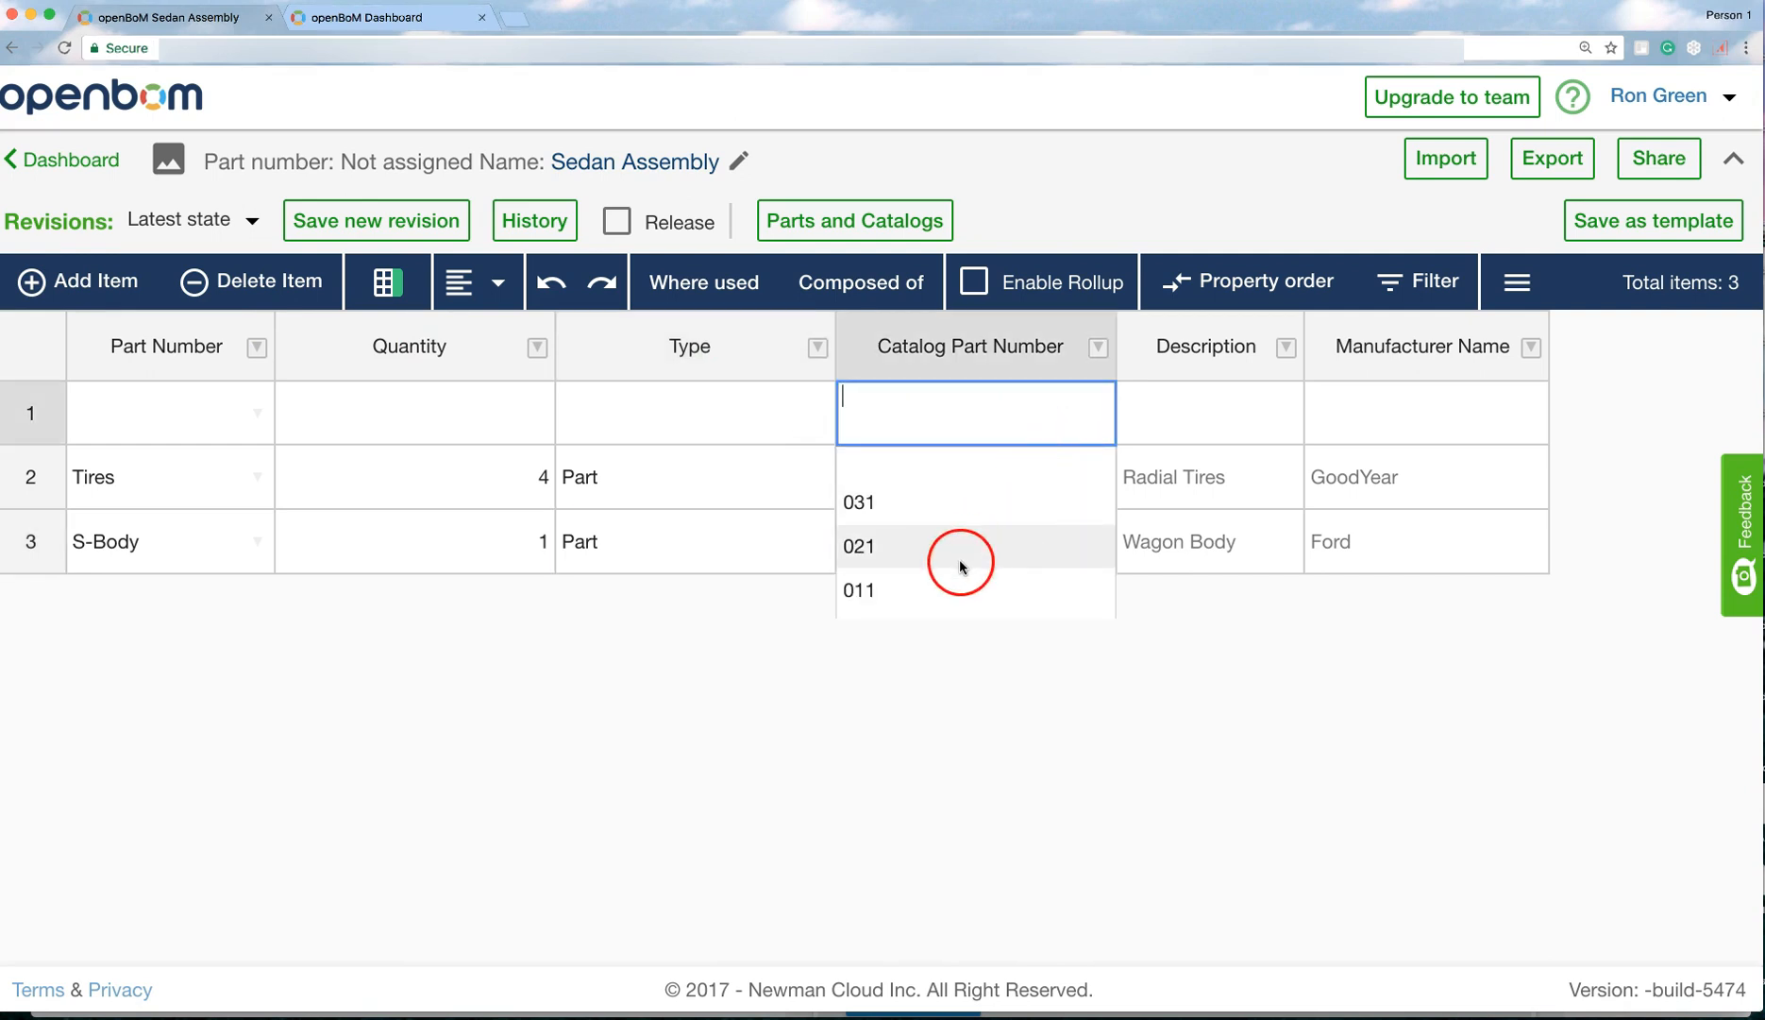
pyautogui.click(946, 587)
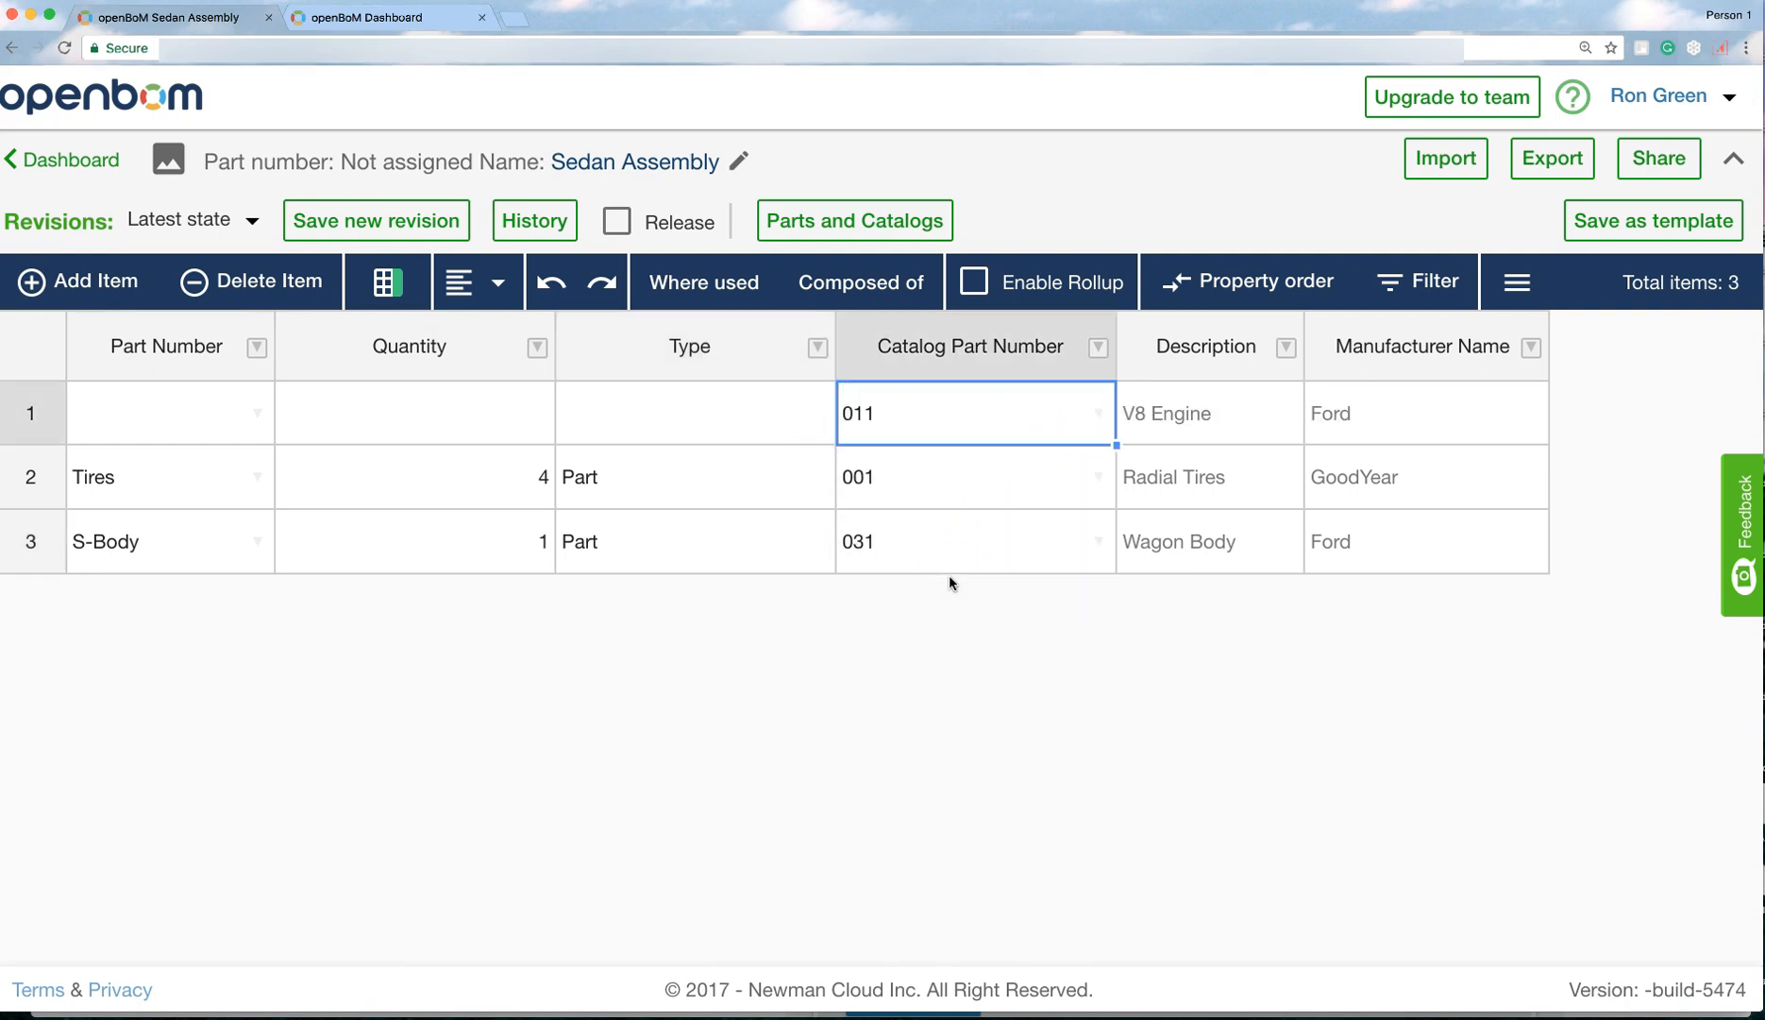
# Give the 011 row the part number Motor, quantity 1 and type Part.
pyautogui.click(143, 416)
pyautogui.write('Motor')
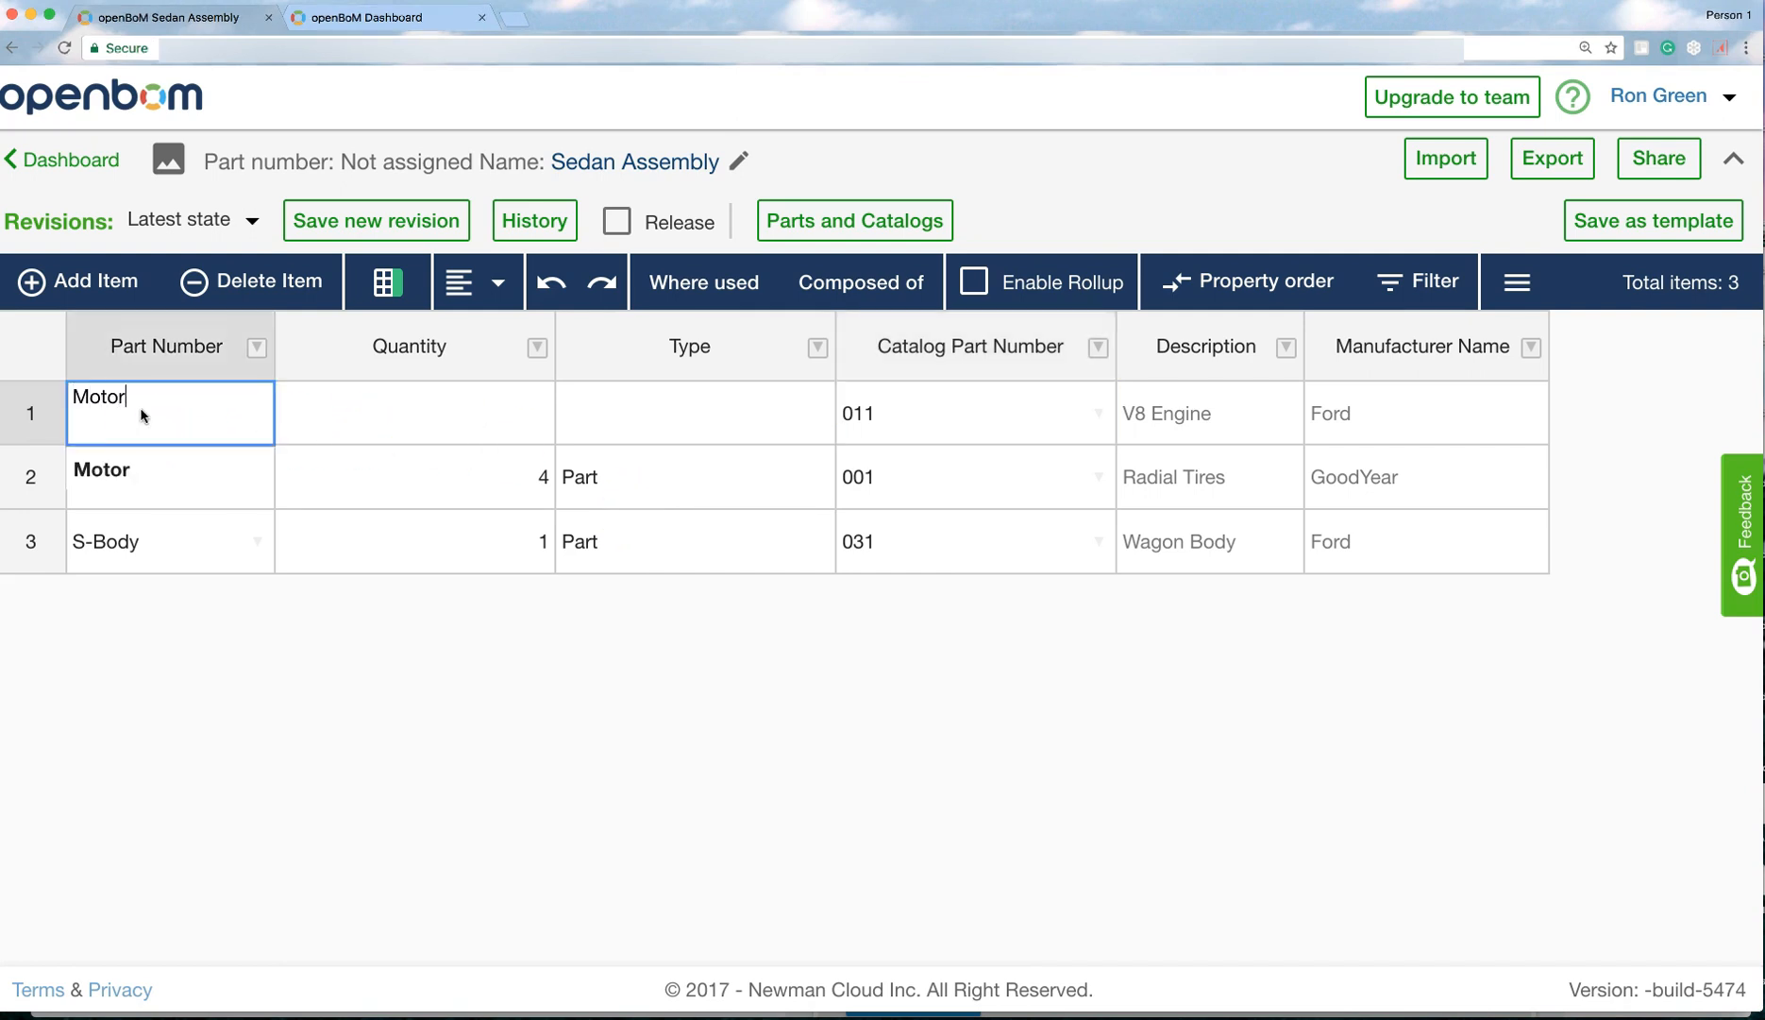
pyautogui.press('Return')
pyautogui.click(368, 417)
pyautogui.write('1')
pyautogui.click(604, 432)
pyautogui.write('Part')
pyautogui.press('Return')
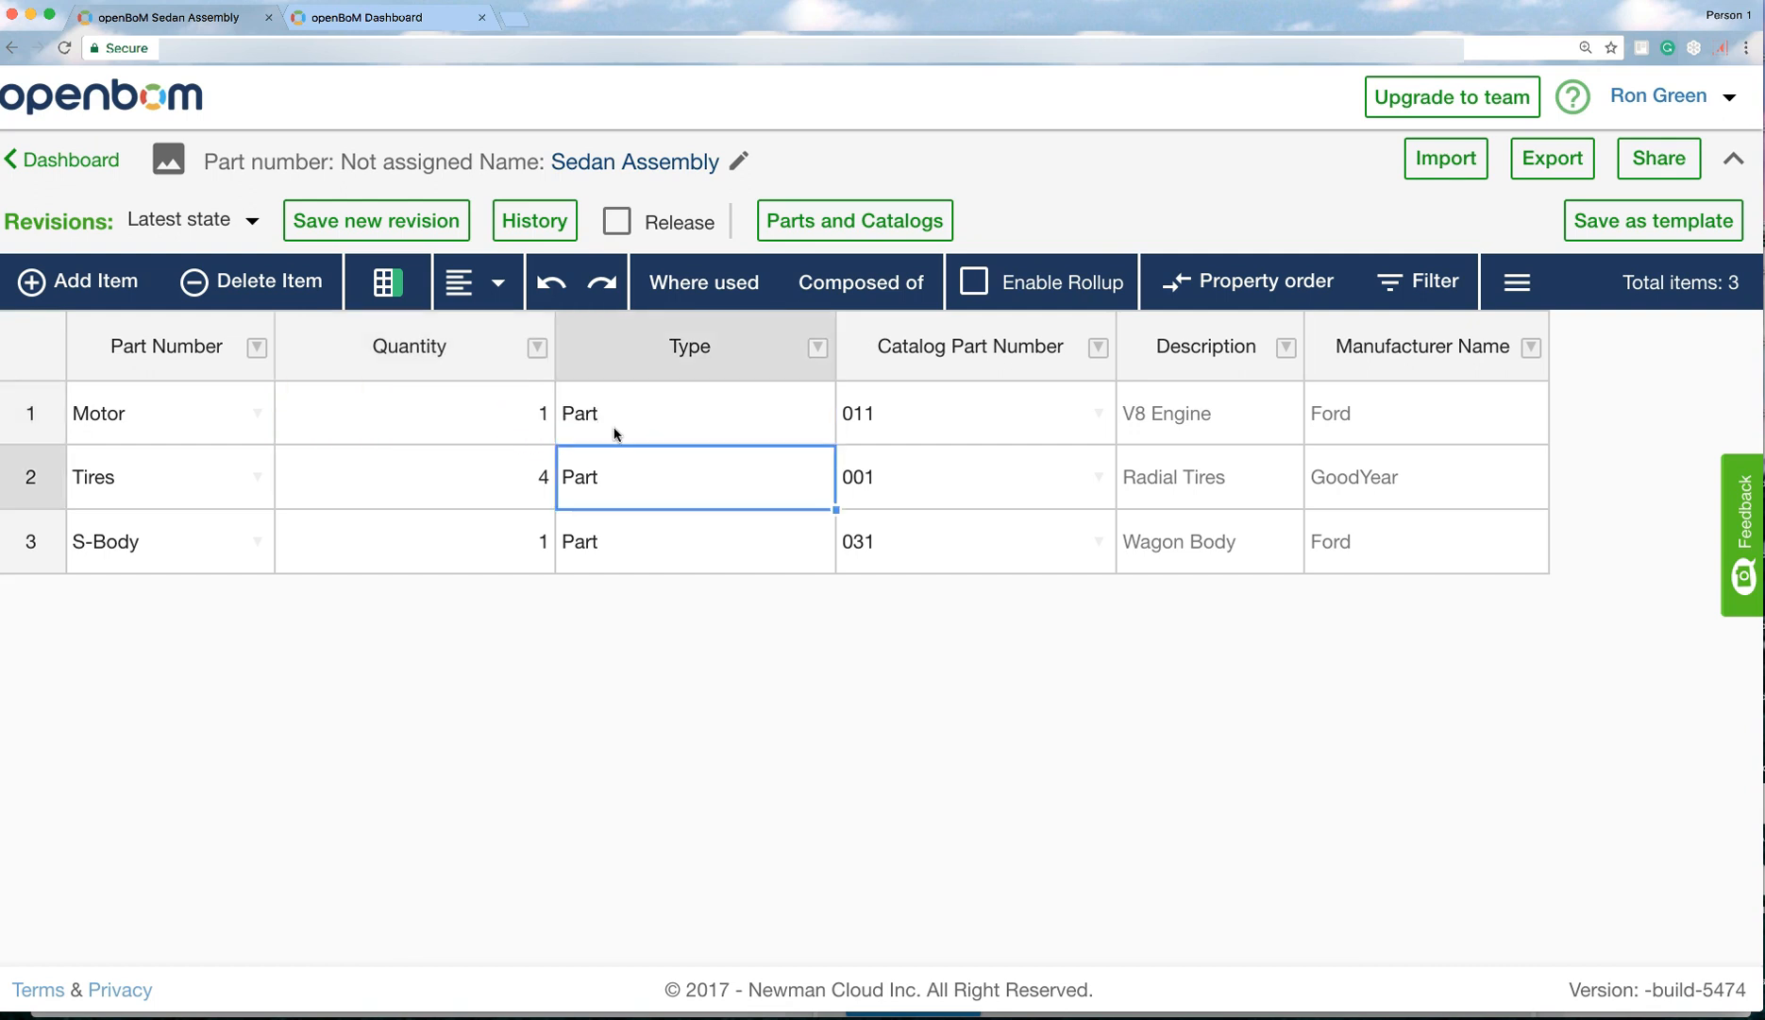